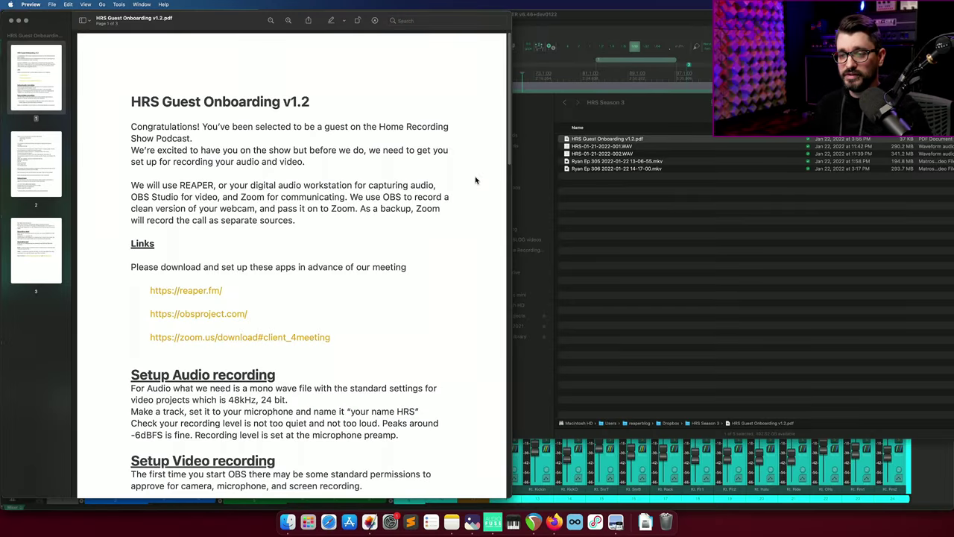
left_click_drag(514, 54, 526, 256)
scroll(482, 240, "down", 6)
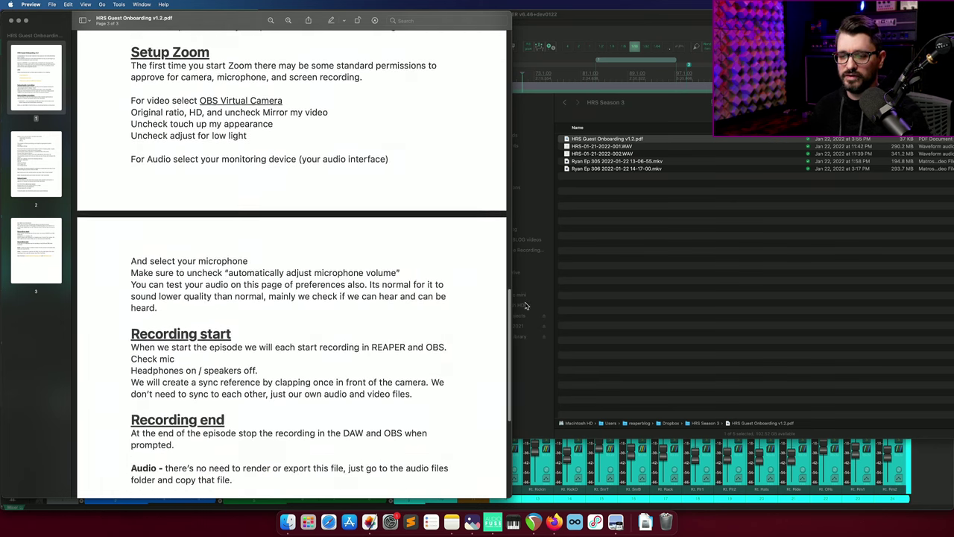
scroll(483, 240, "down", 2)
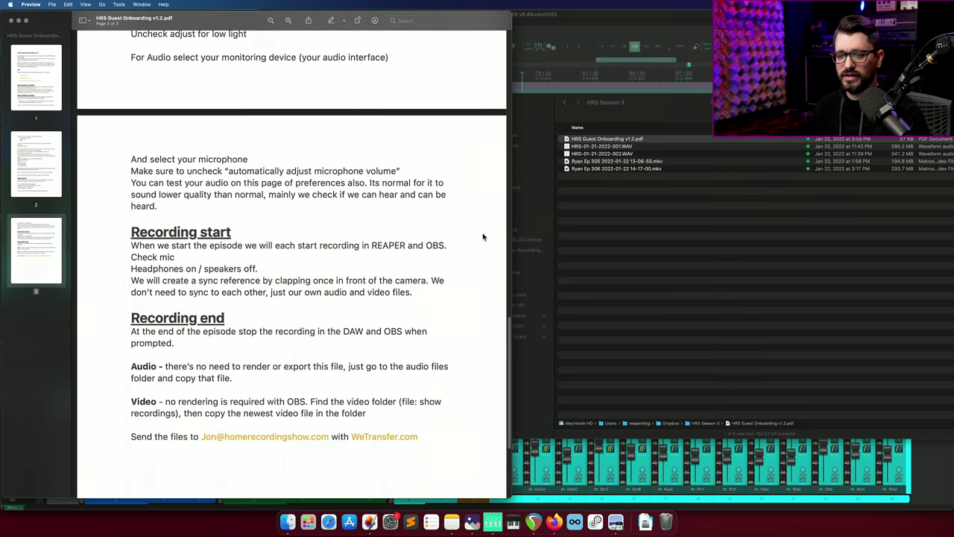
scroll(493, 198, "up", 15)
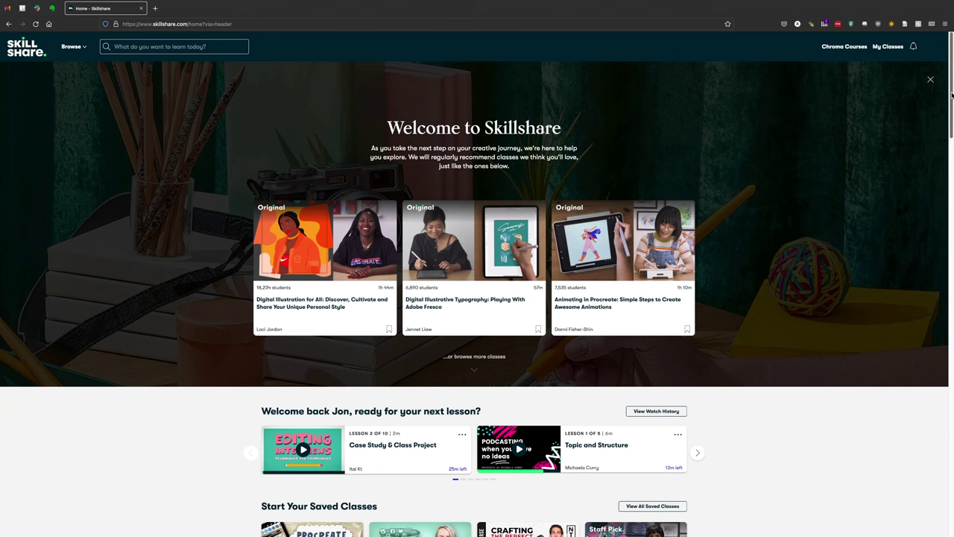
Scroll down through the Skillshare class listings.
scroll(951, 94, "down", 3)
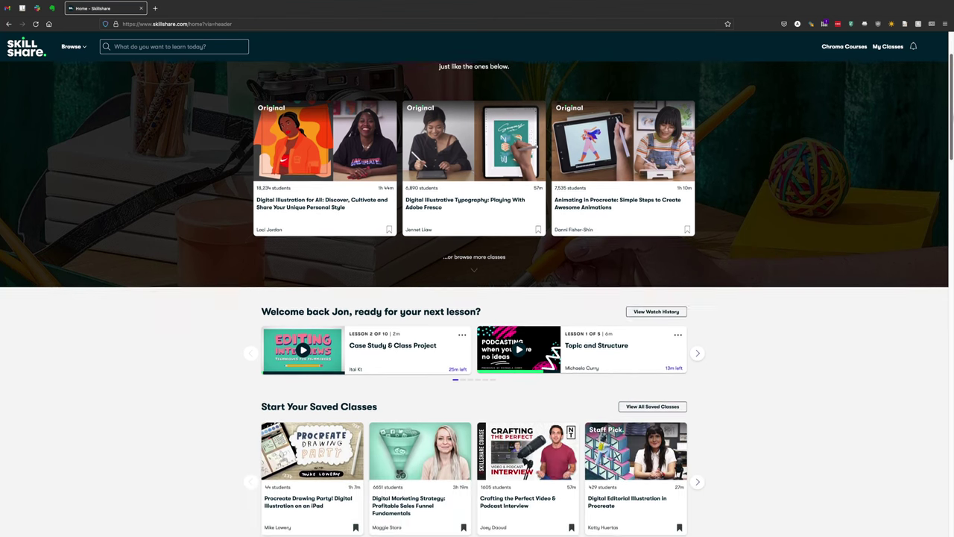
scroll(477, 298, "down", 3)
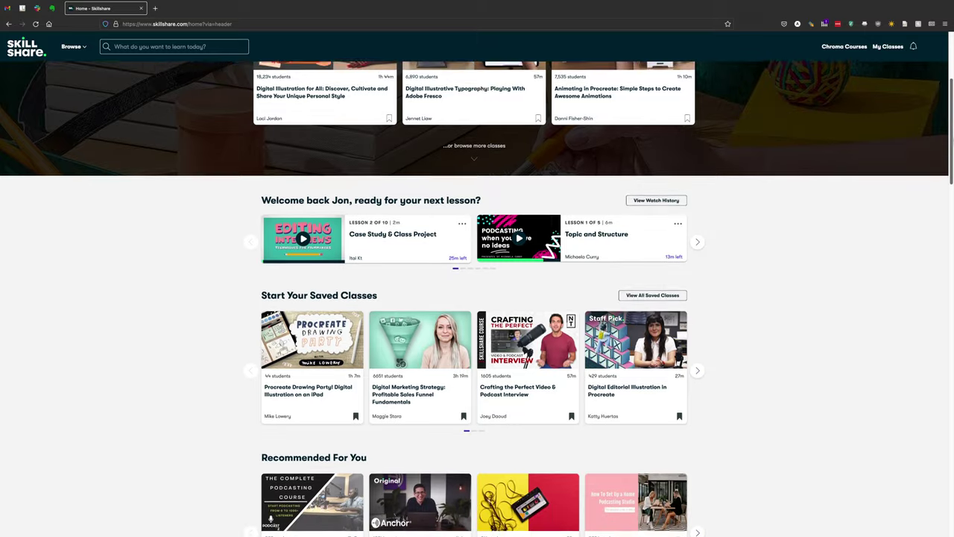
scroll(477, 298, "down", 3)
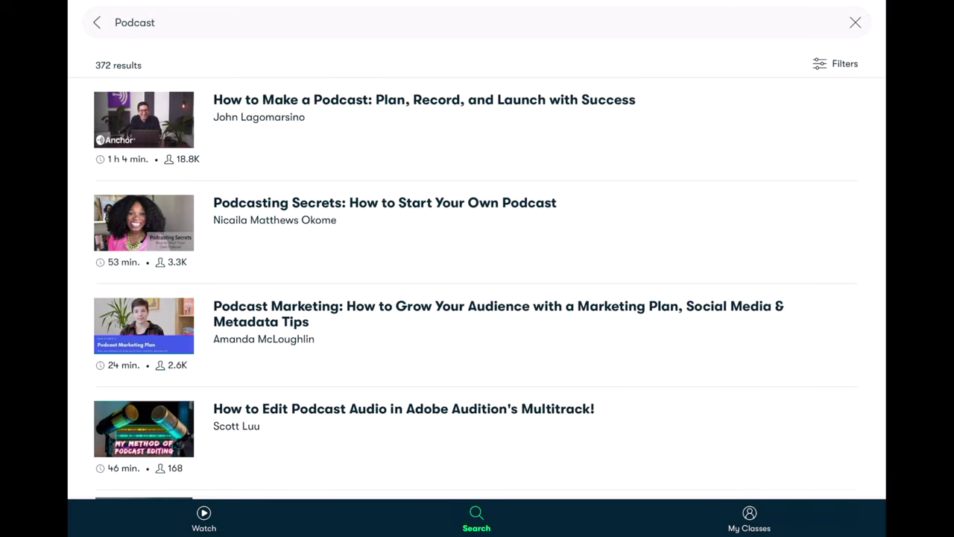
scroll(476, 284, "down", 15)
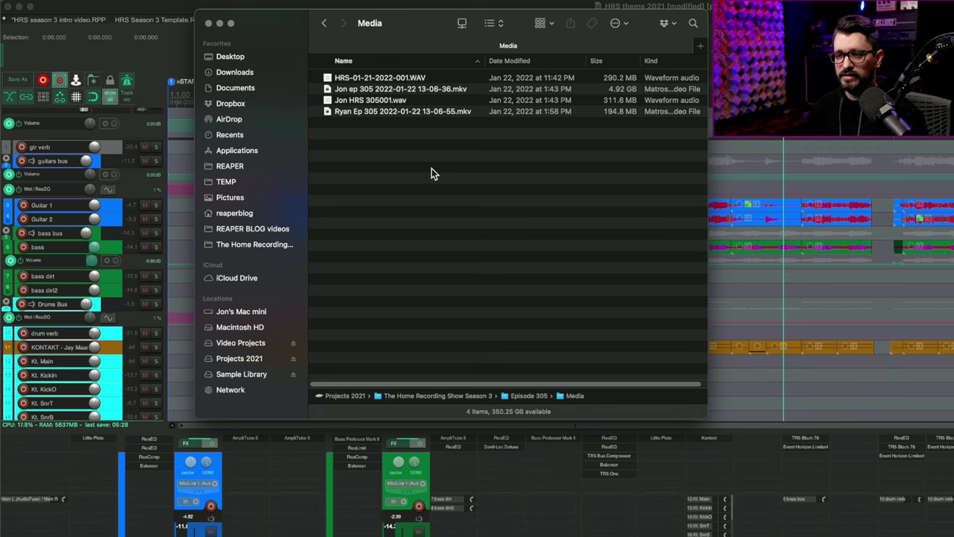
Go back up to the Season 3 folder and open HRS Season 3 Template to view its files.
left_click(324, 23)
left_click(324, 23)
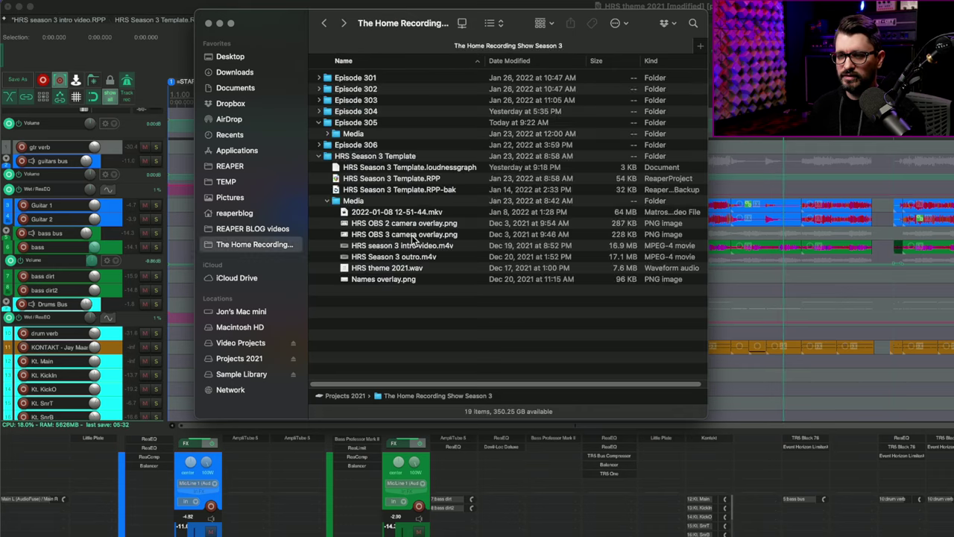
double_click(380, 155)
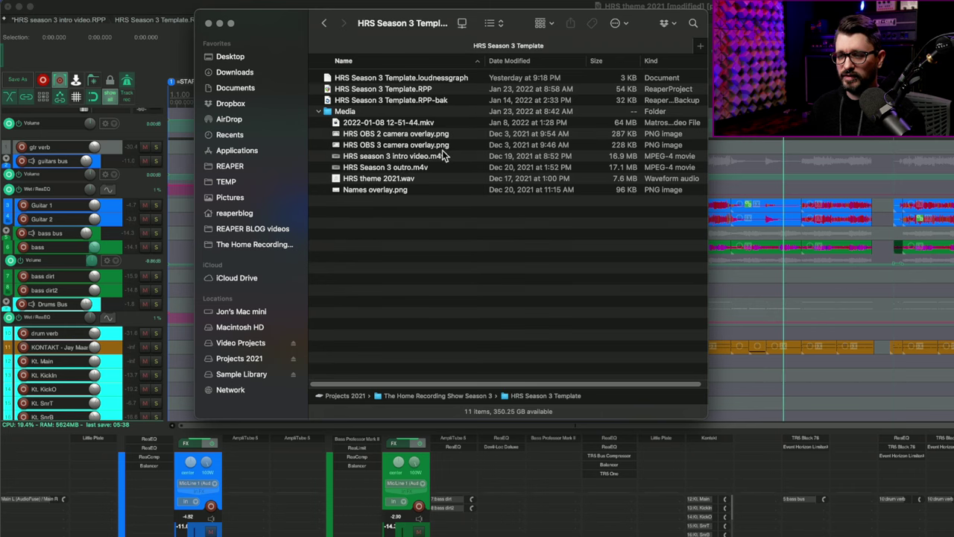
left_click(442, 136)
left_click(445, 204)
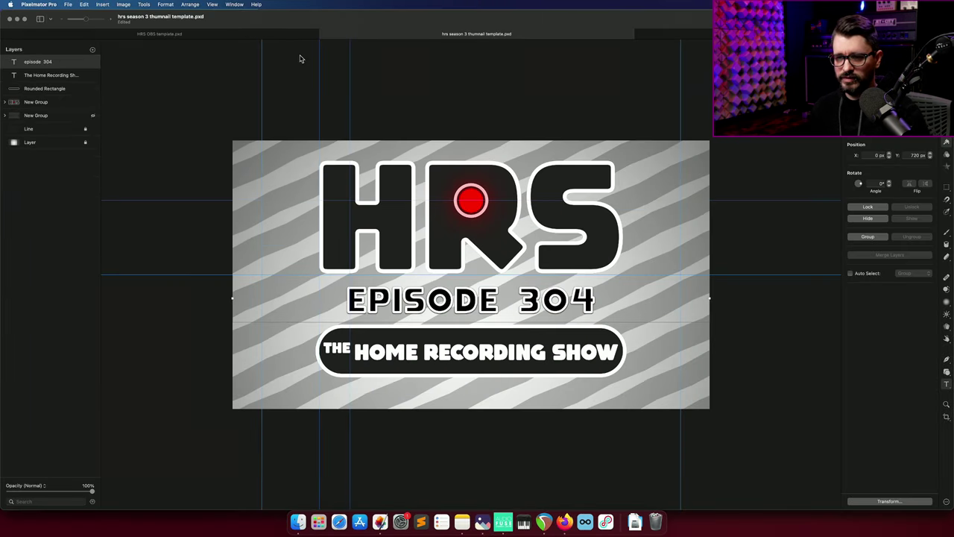
left_click(228, 36)
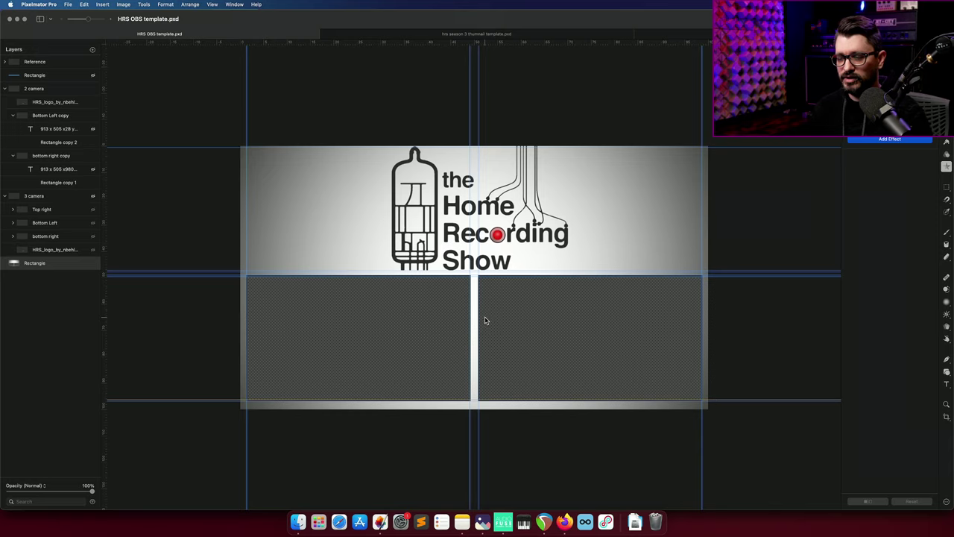
key("Left")
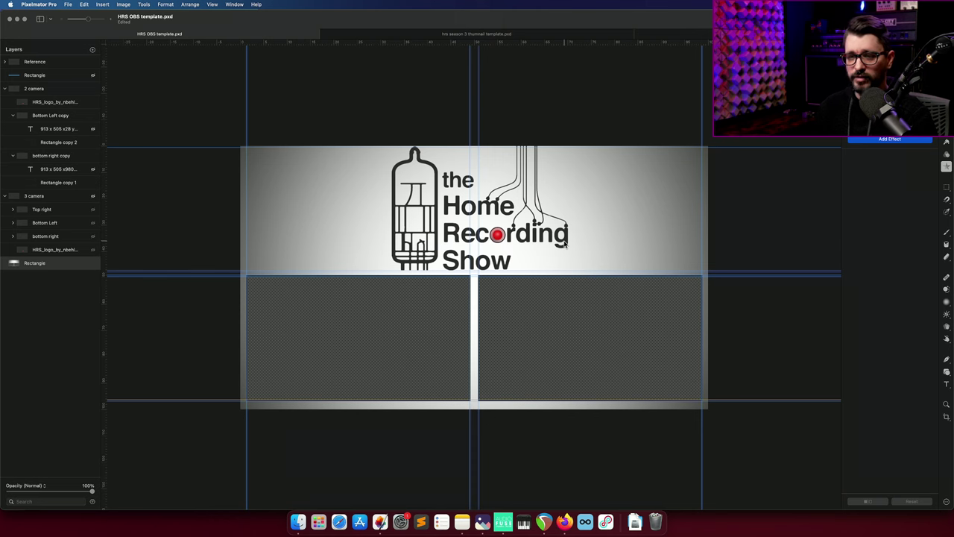
left_click(573, 33)
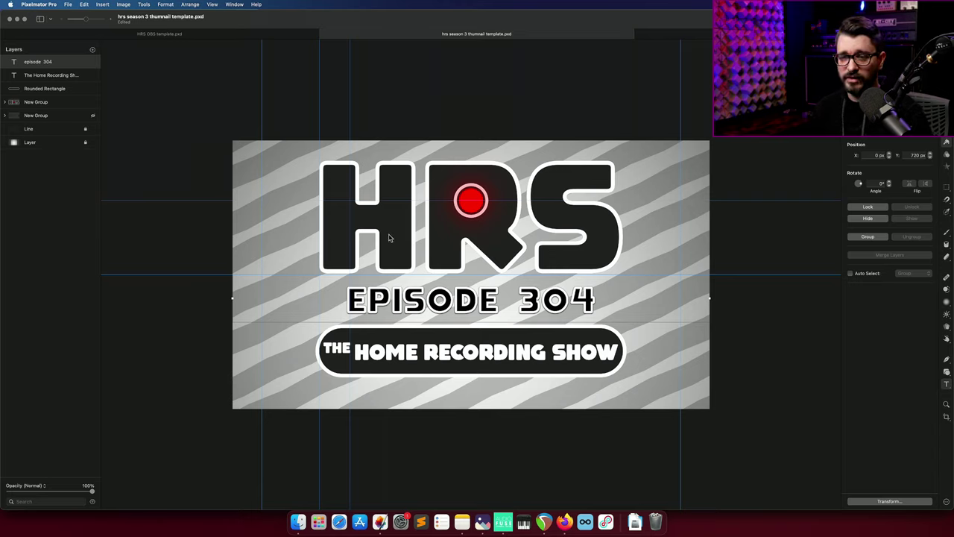
Select the Line layer and nudge its Tessera stripe angle, leaving it at 244.5°.
left_click(49, 131)
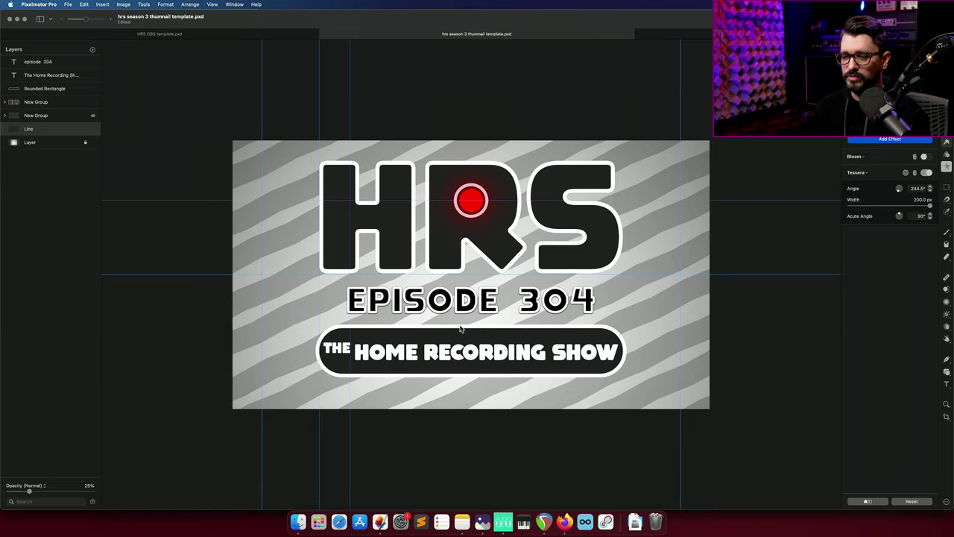
left_click(930, 191)
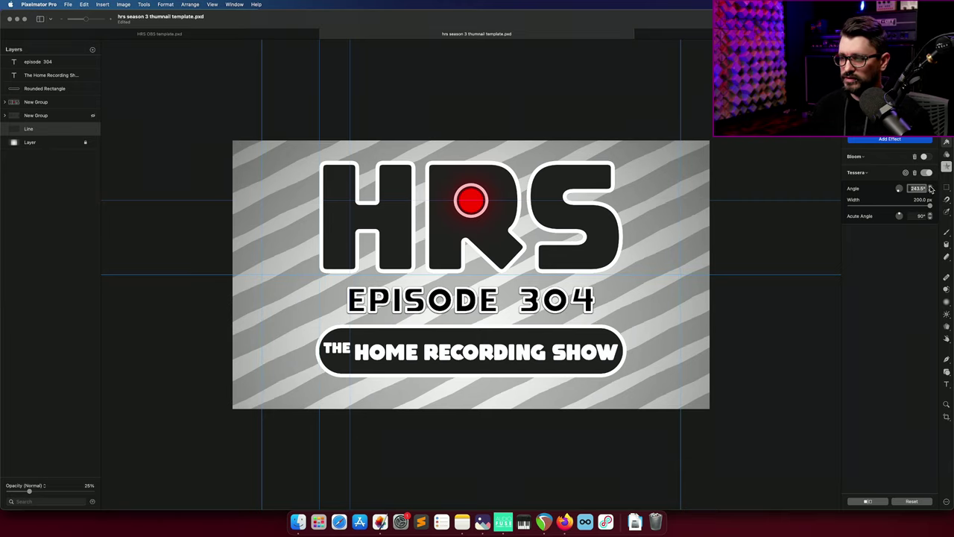
left_click(930, 187)
left_click(930, 187)
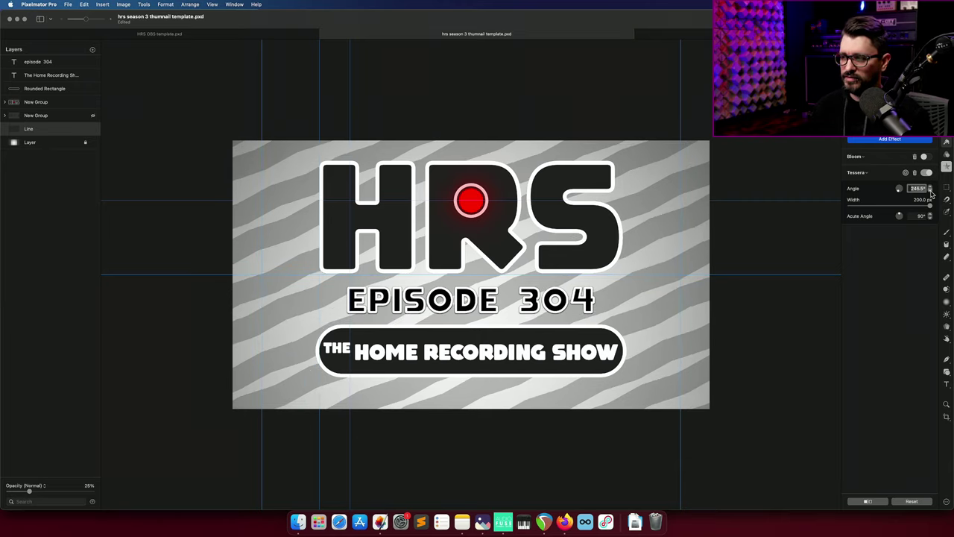
left_click(930, 191)
left_click(930, 191)
left_click(930, 188)
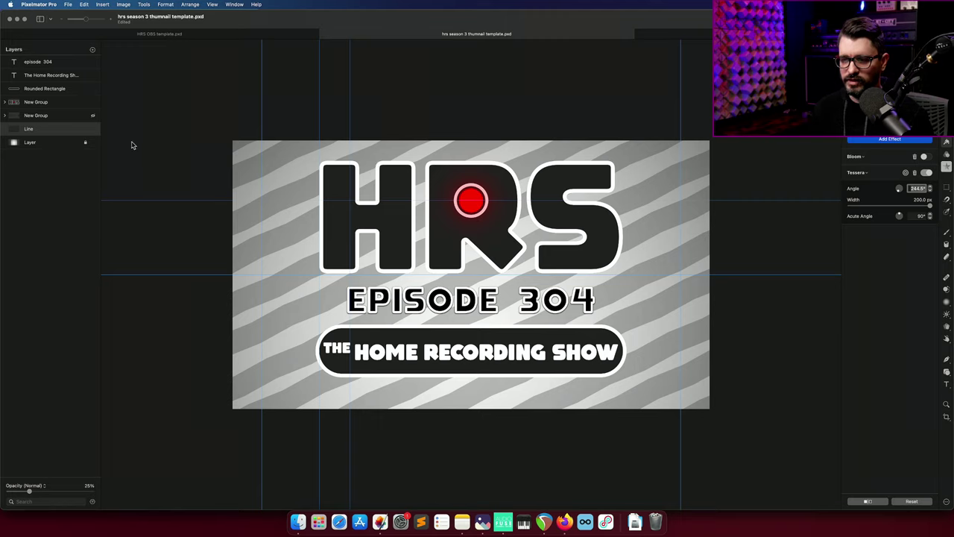
Hide the pill, title, EPISODE 304 text and HRS logo, then switch to the image assets document.
left_click(93, 89)
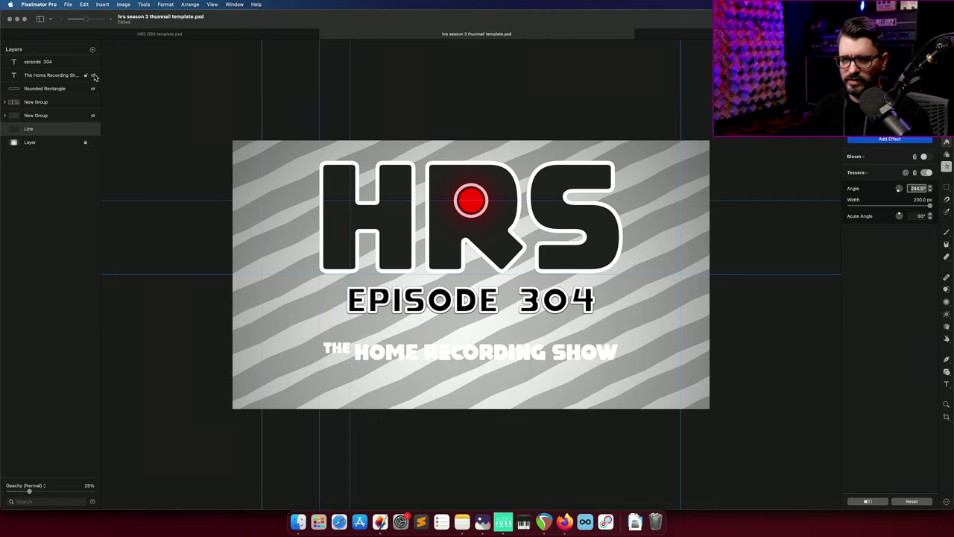
left_click(93, 76)
left_click(93, 62)
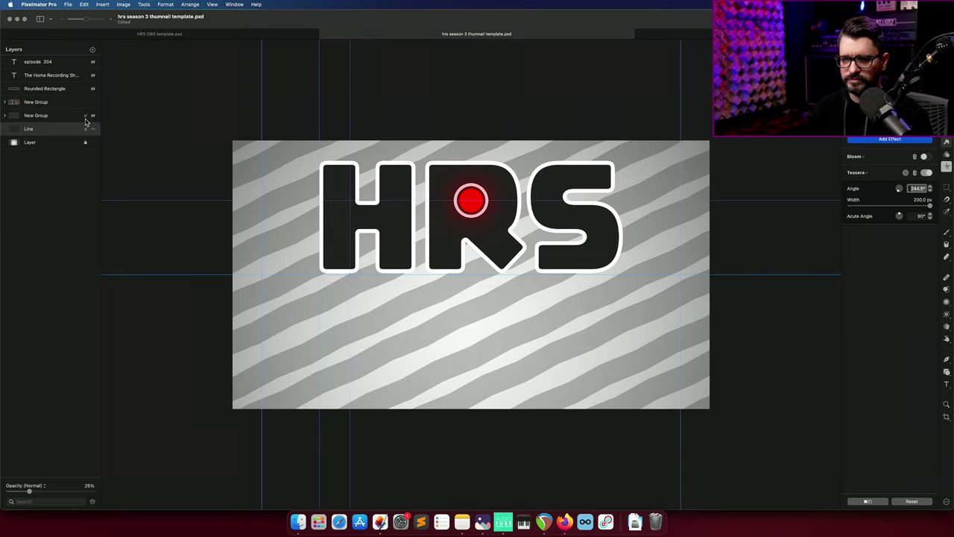
left_click(92, 103)
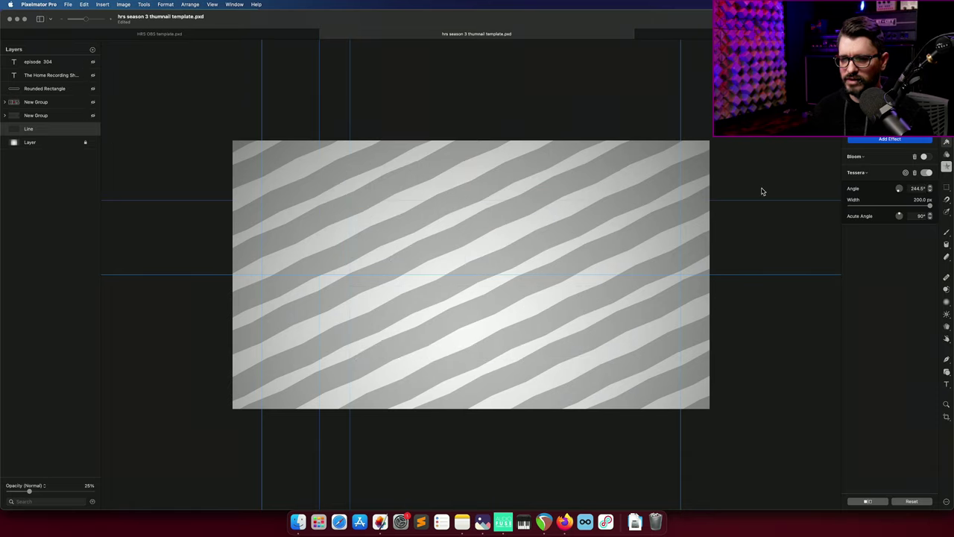
left_click(930, 191)
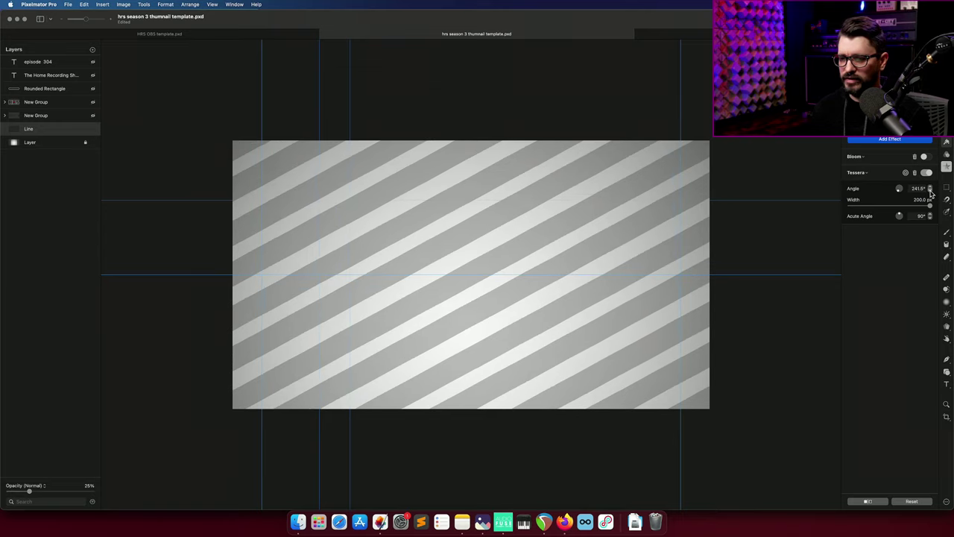
left_click(929, 193)
left_click(929, 187)
left_click(930, 187)
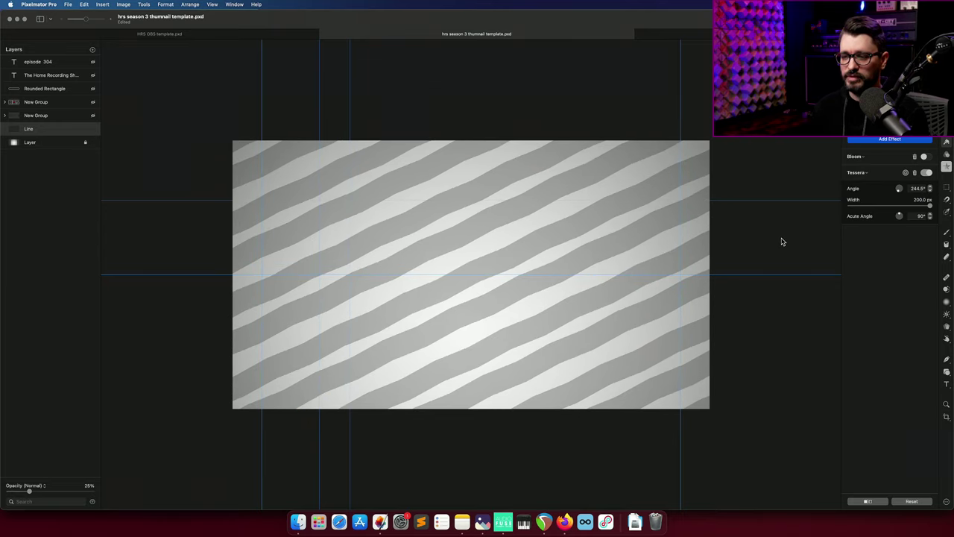
left_click(667, 38)
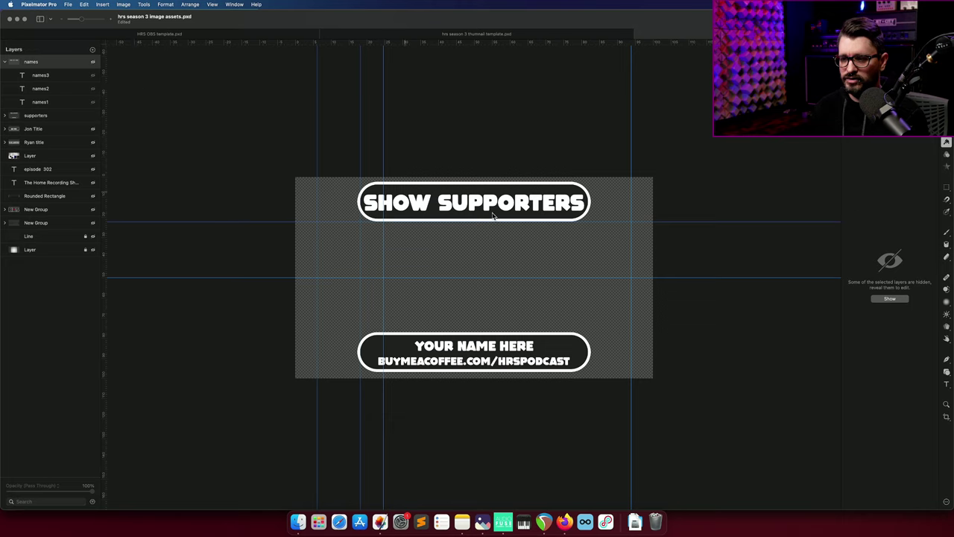
Hide the Show Supporters graphics and supporter names after zooming in to check them, then return to Finder.
left_click(93, 116)
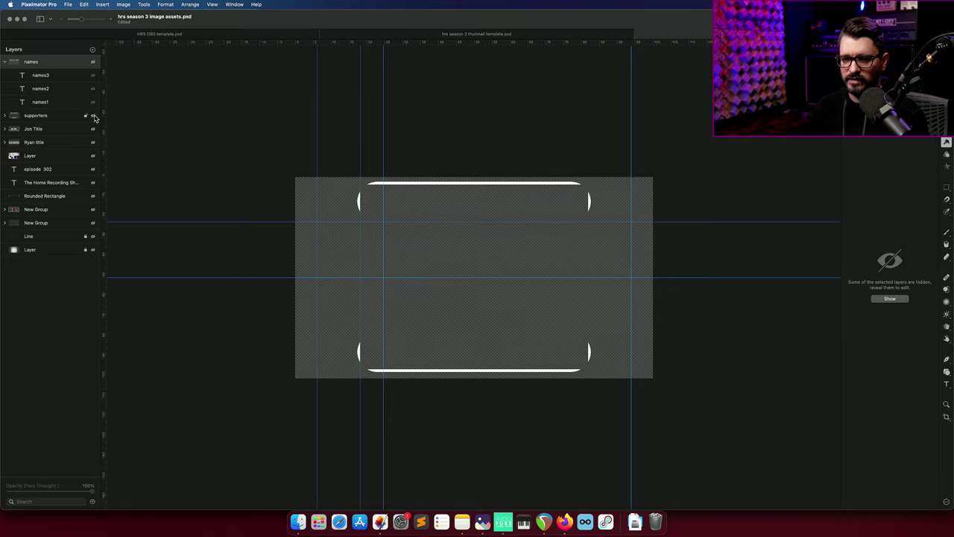
left_click(93, 62)
key("super+plus")
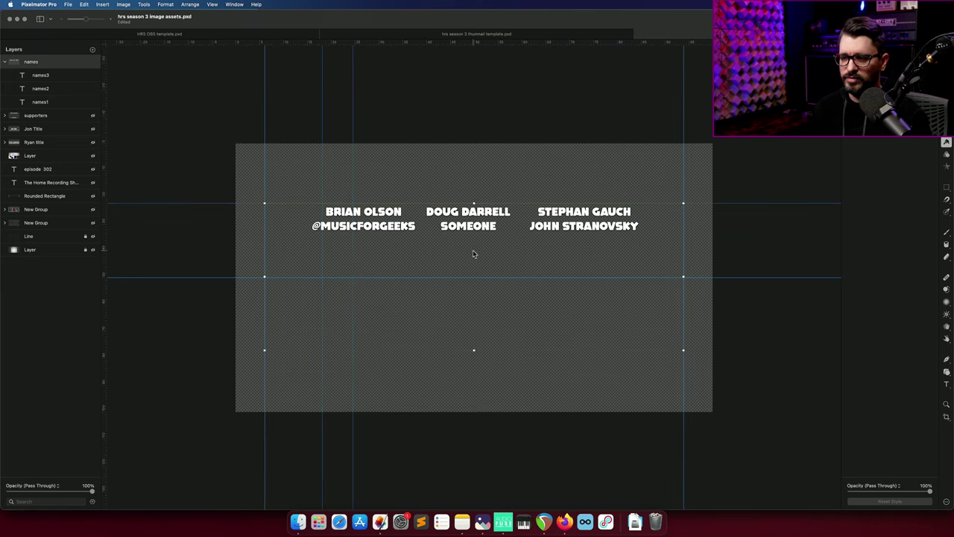
left_click(93, 75)
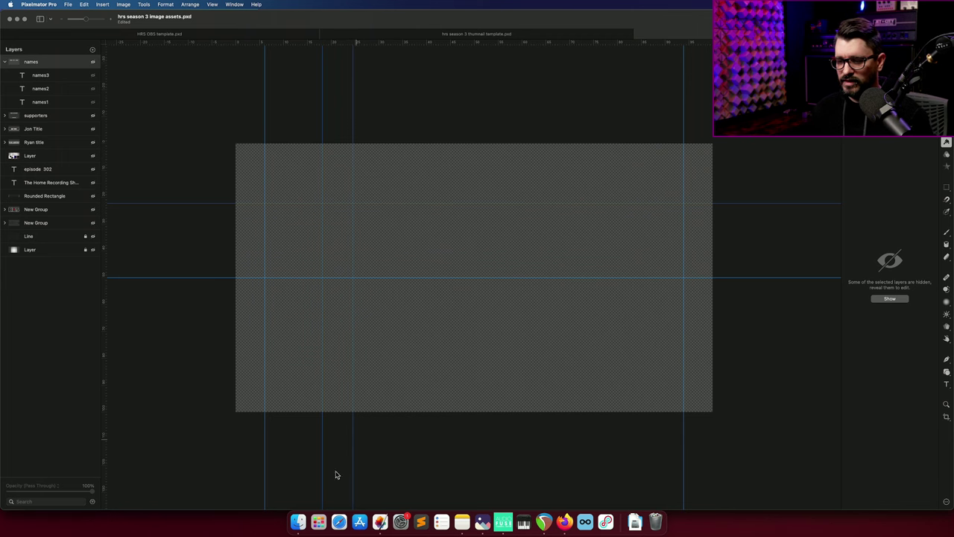
left_click(299, 514)
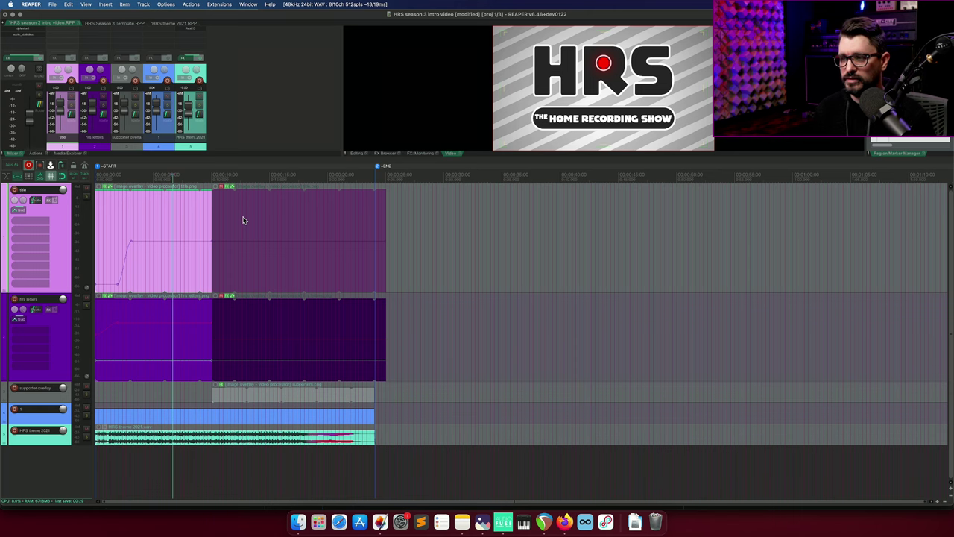
Mute the title, hrs letters and supporter overlay tracks with F5, then play the background images with music.
scroll(187, 225, "up", 5)
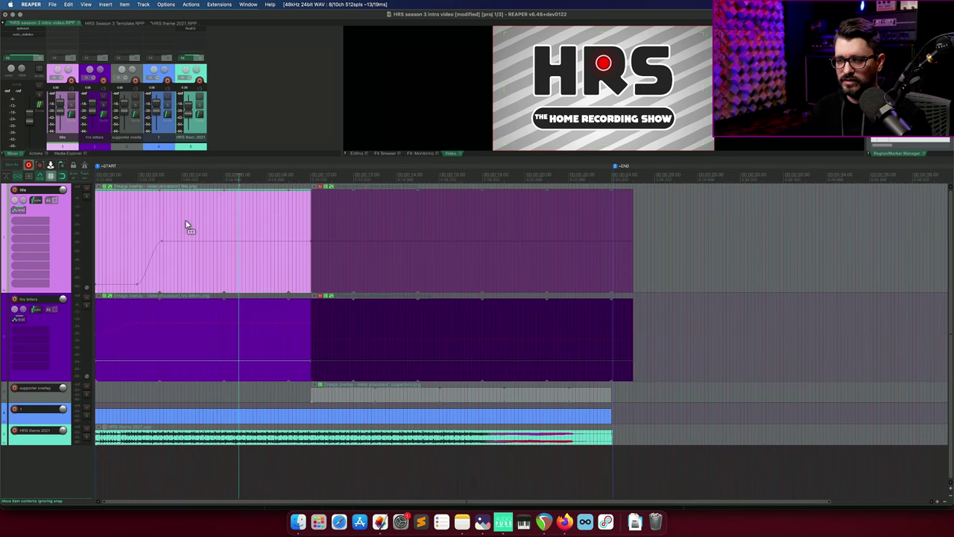
key("F5")
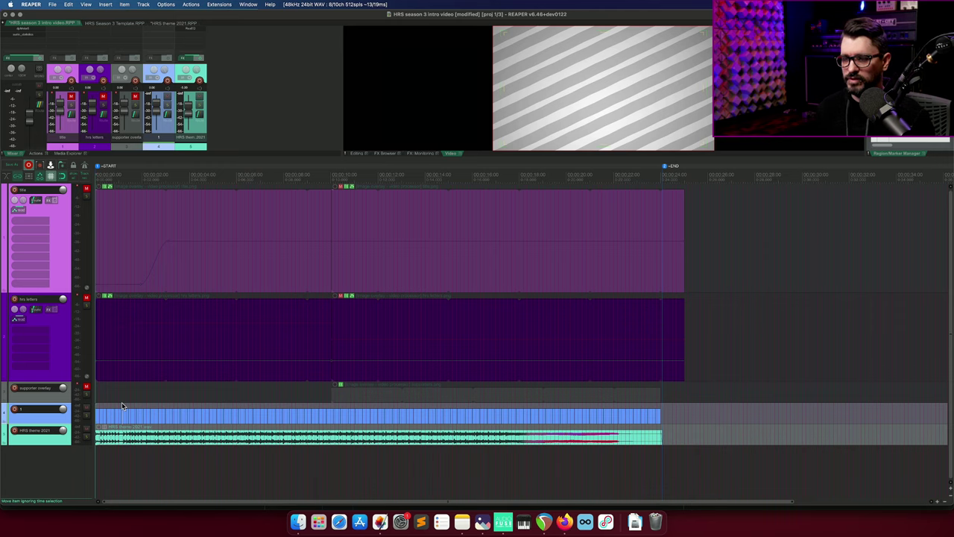
scroll(157, 423, "up", 5)
scroll(157, 417, "down", 5)
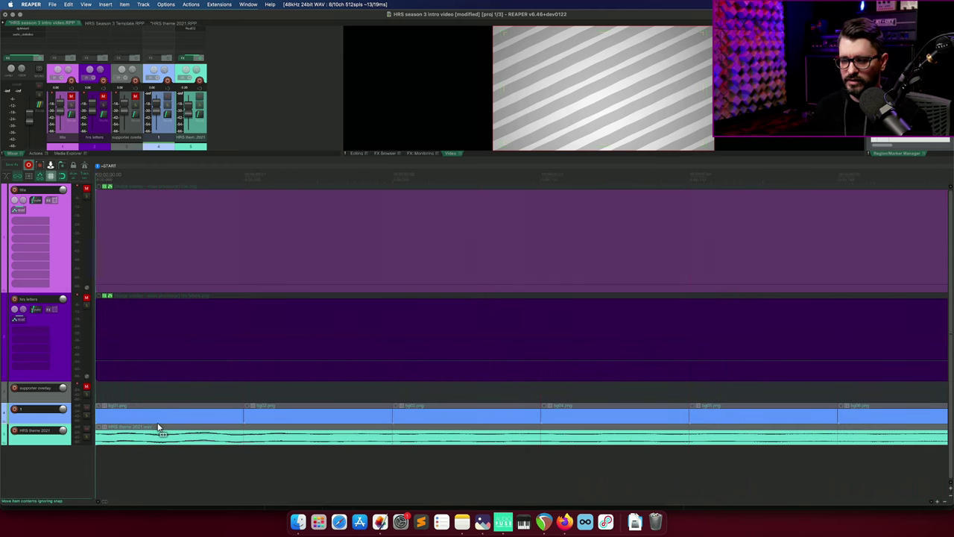
left_click(156, 414)
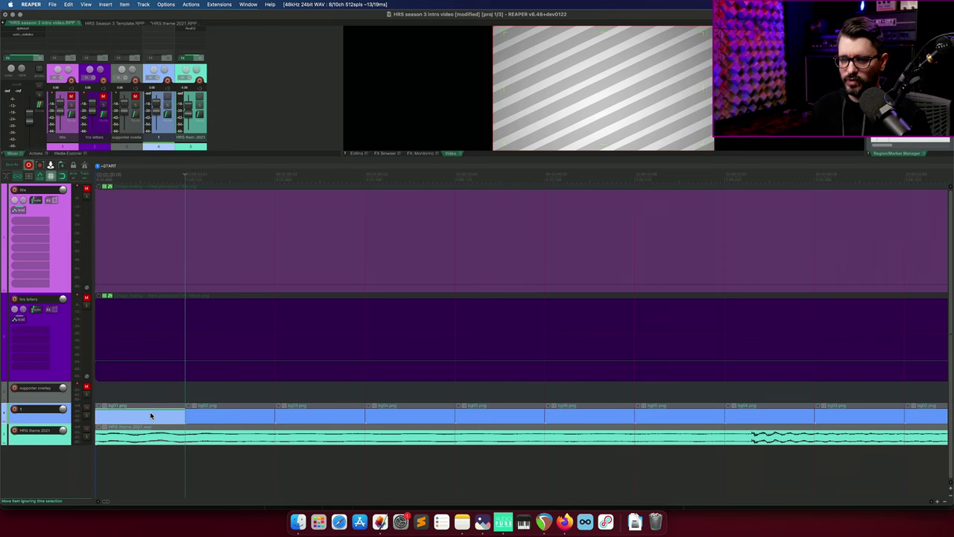
scroll(223, 416, "down", 3)
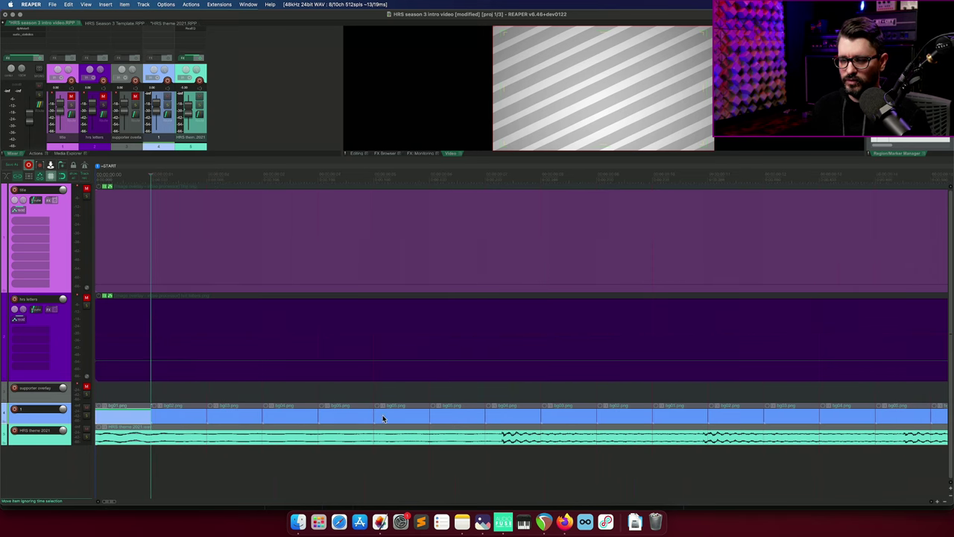
left_click(422, 416)
scroll(416, 417, "down", 3)
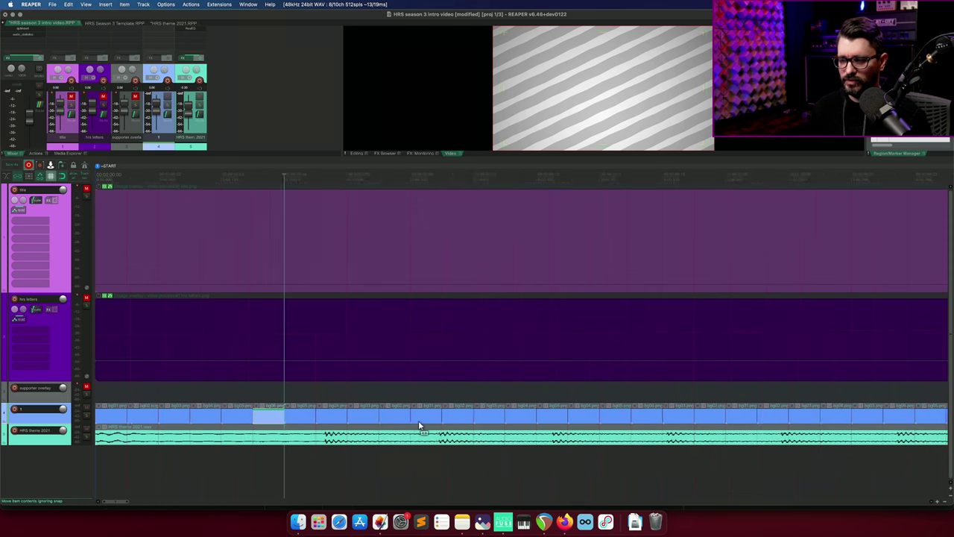
scroll(413, 419, "down", 1)
scroll(412, 421, "down", 2)
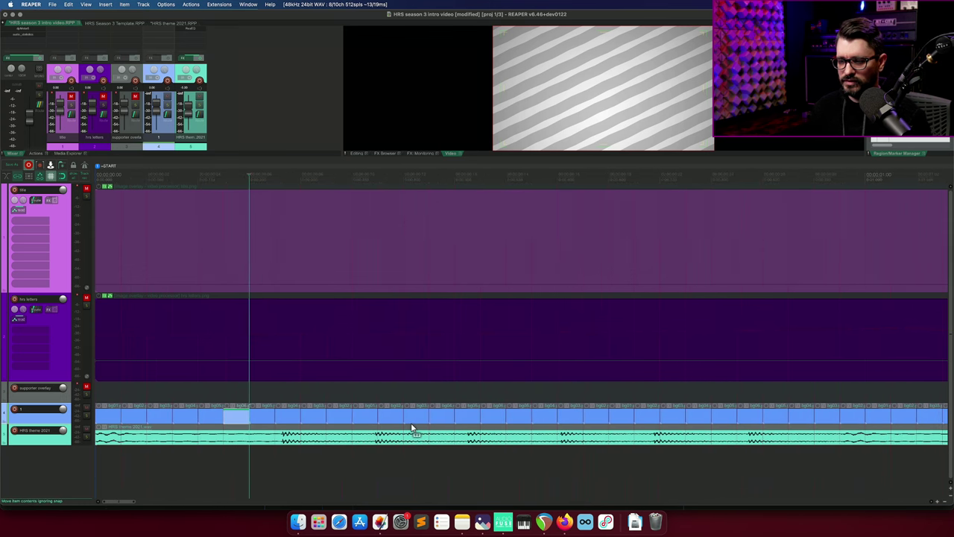
left_click(190, 394)
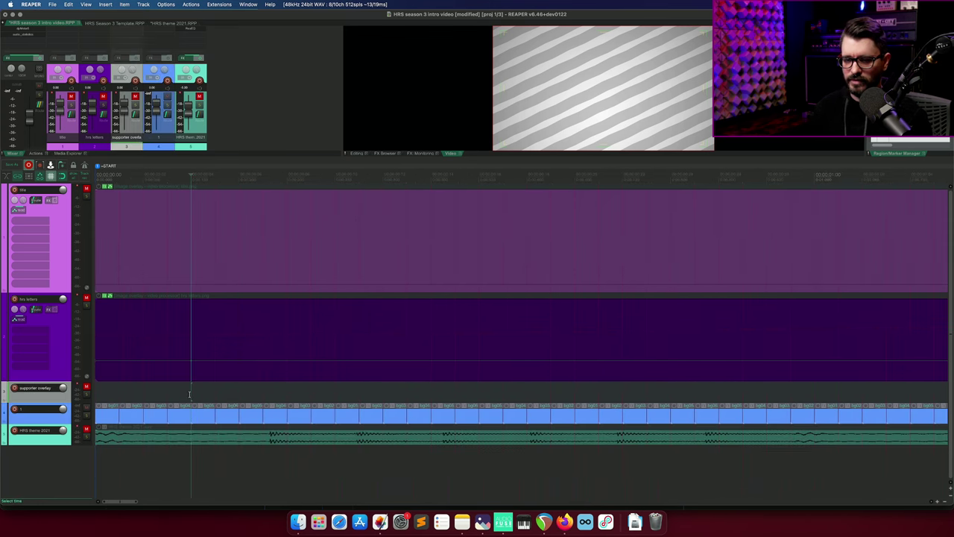
key("space")
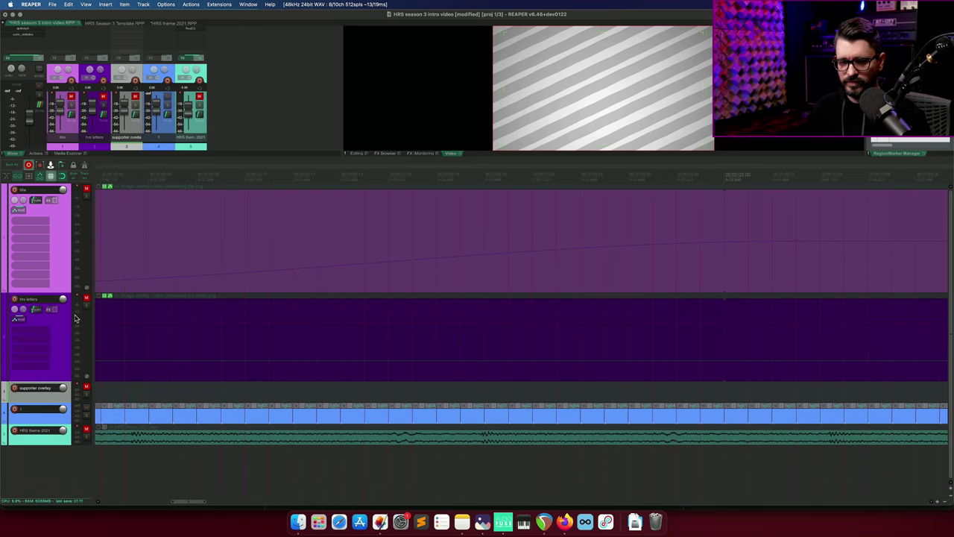
Play the intro from the project start to preview the HRS logo animation.
left_click(234, 349)
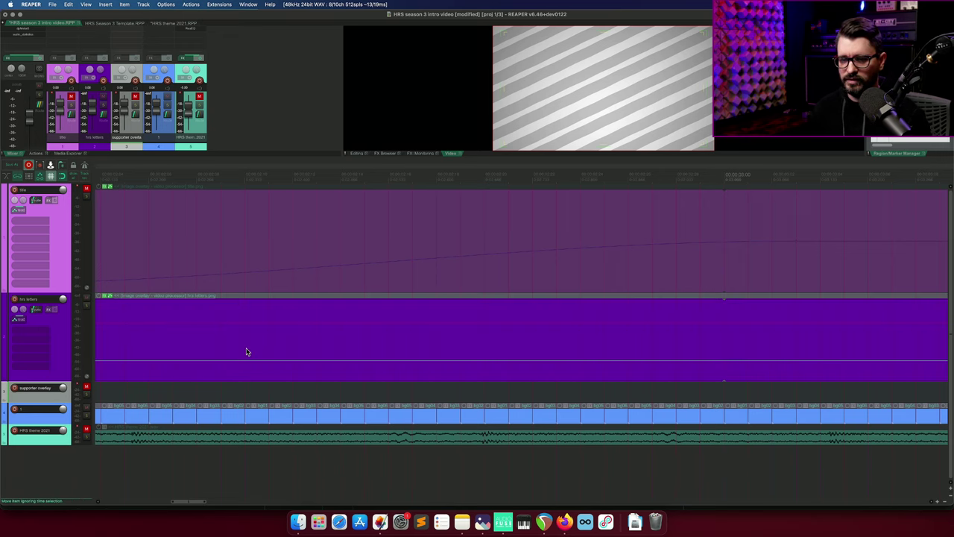
key("Home")
key("space")
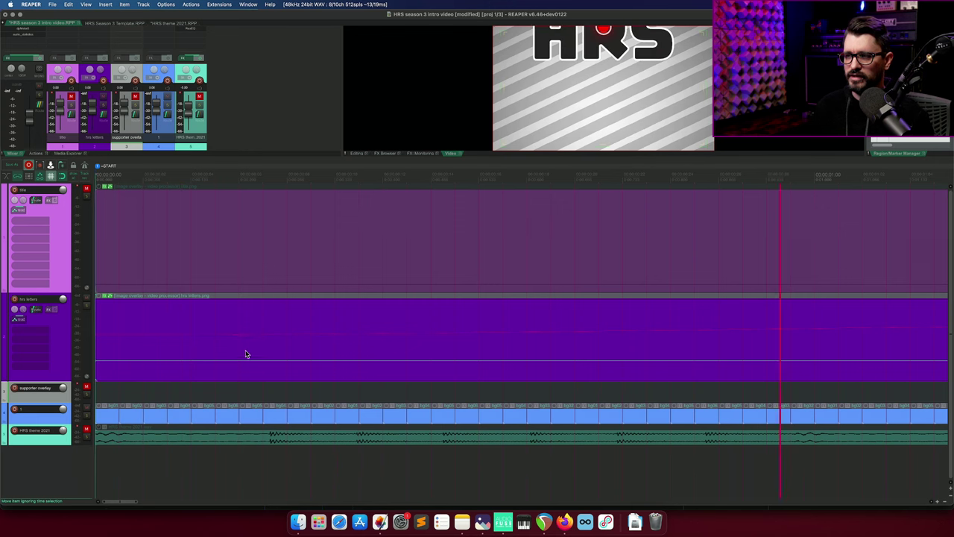
scroll(239, 365, "down", 5)
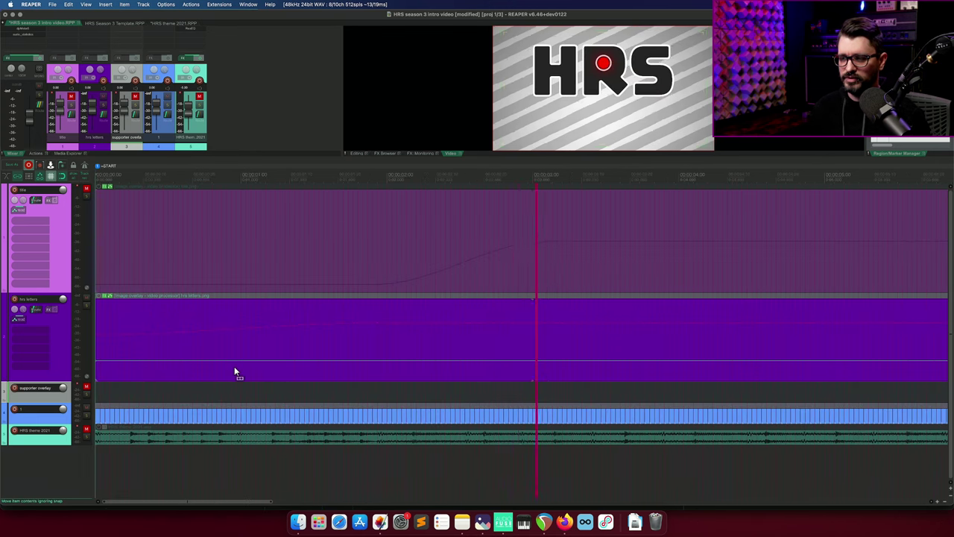
scroll(234, 371, "down", 8)
scroll(234, 370, "up", 2)
key("space")
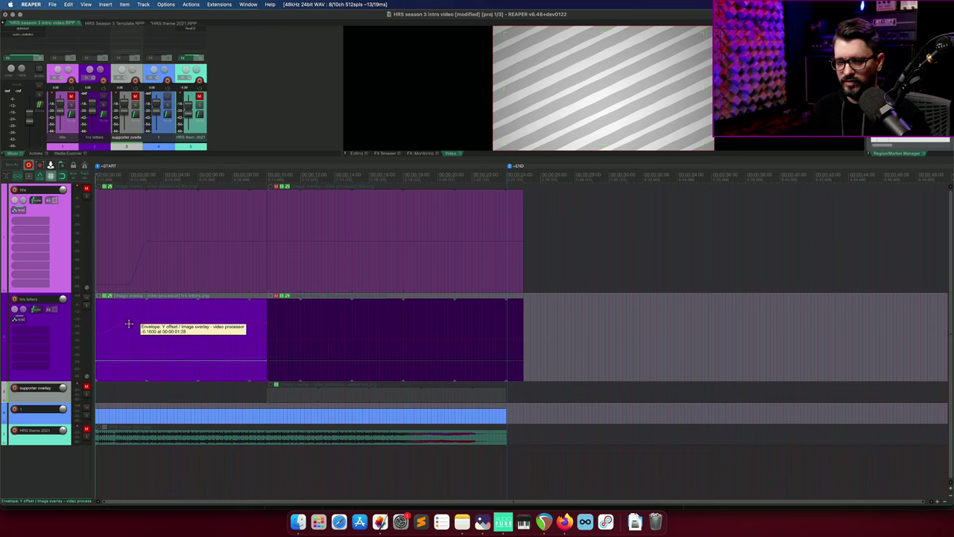
Inspect the Image overlay effect on the hrs letters item, then close it.
left_click(162, 317)
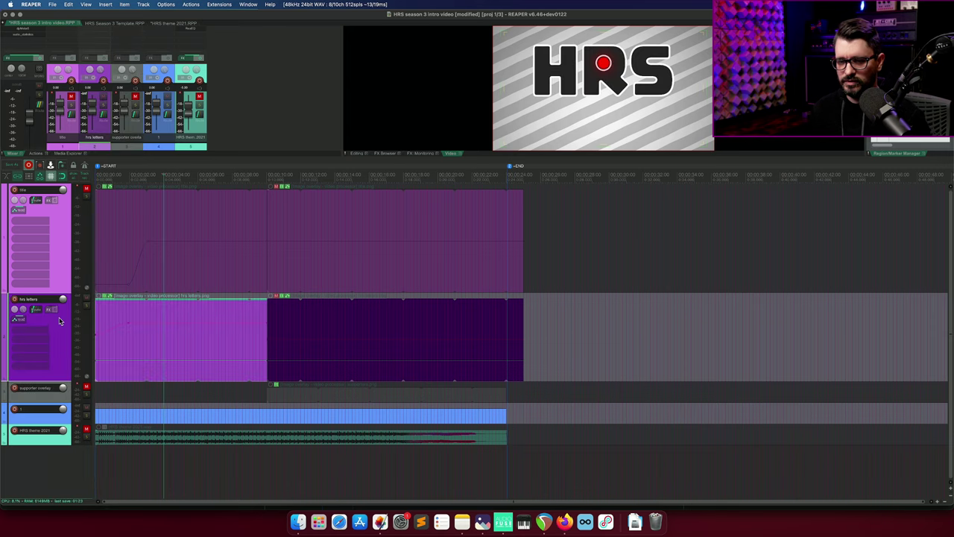
left_click(108, 299)
left_click_drag(149, 341, 260, 193)
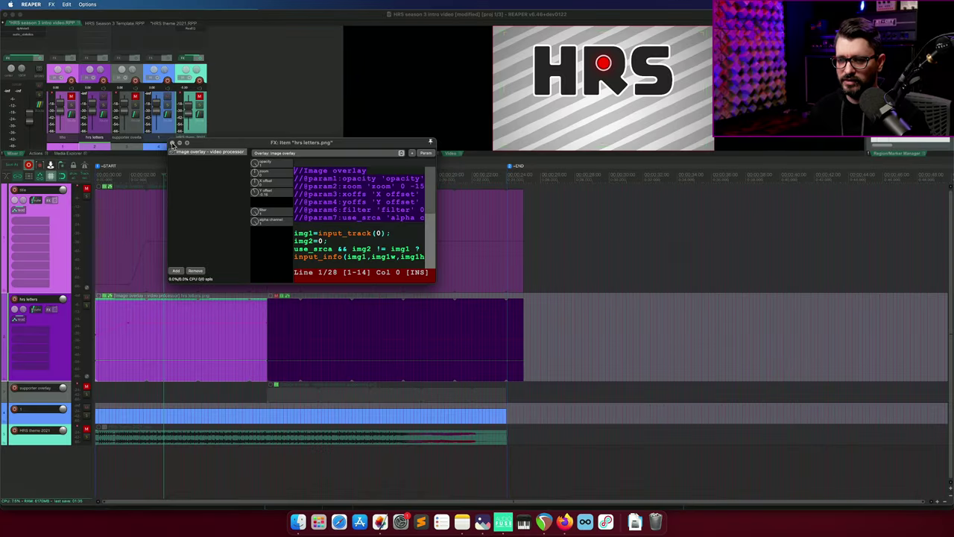
key("Escape")
Mute the hrs letters track, unmute the title track, and play the title rising over the stripes.
left_click(85, 297)
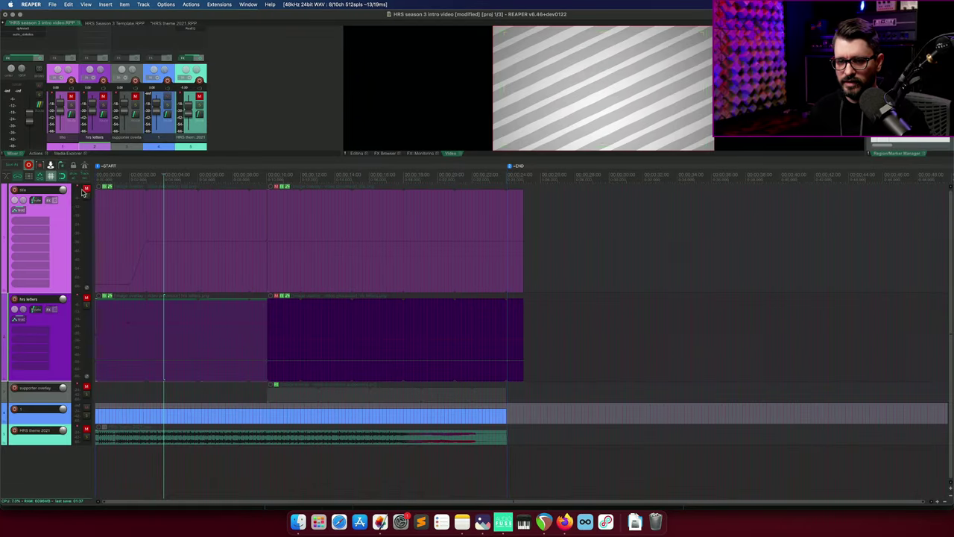
left_click(86, 188)
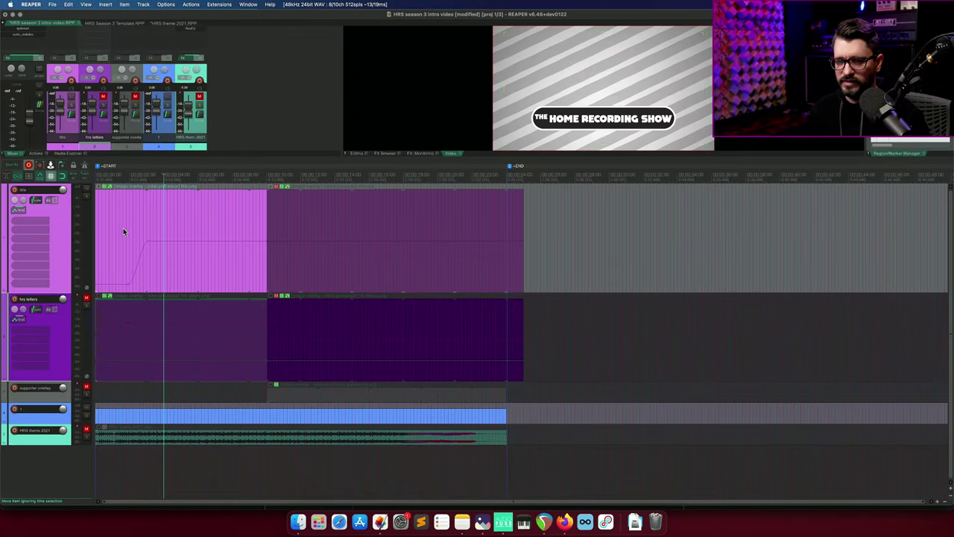
key("Home")
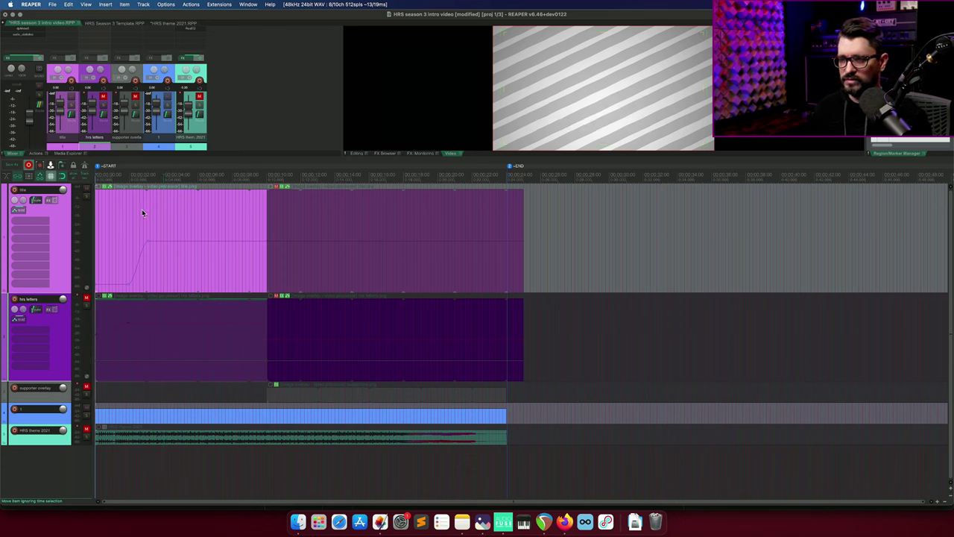
key("space")
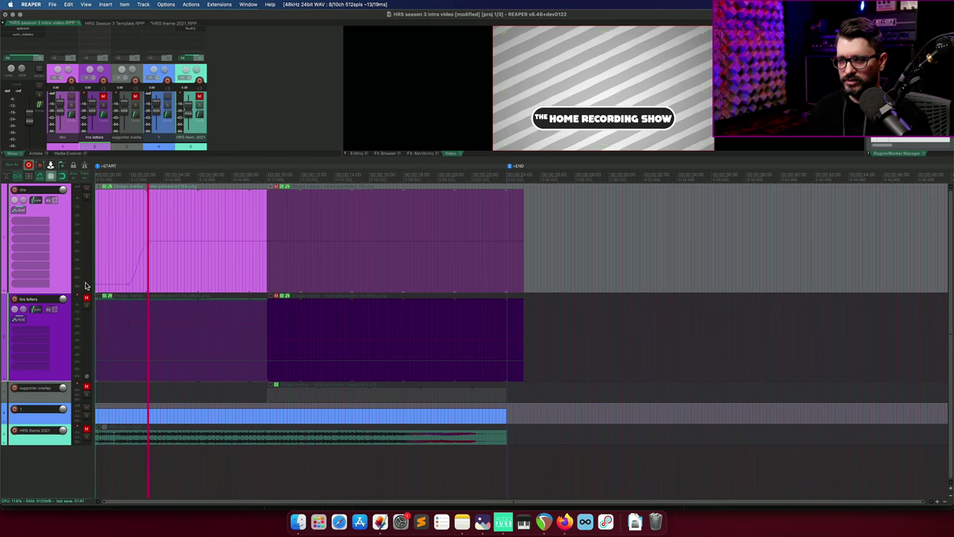
left_click(131, 270)
scroll(177, 273, "up", 6)
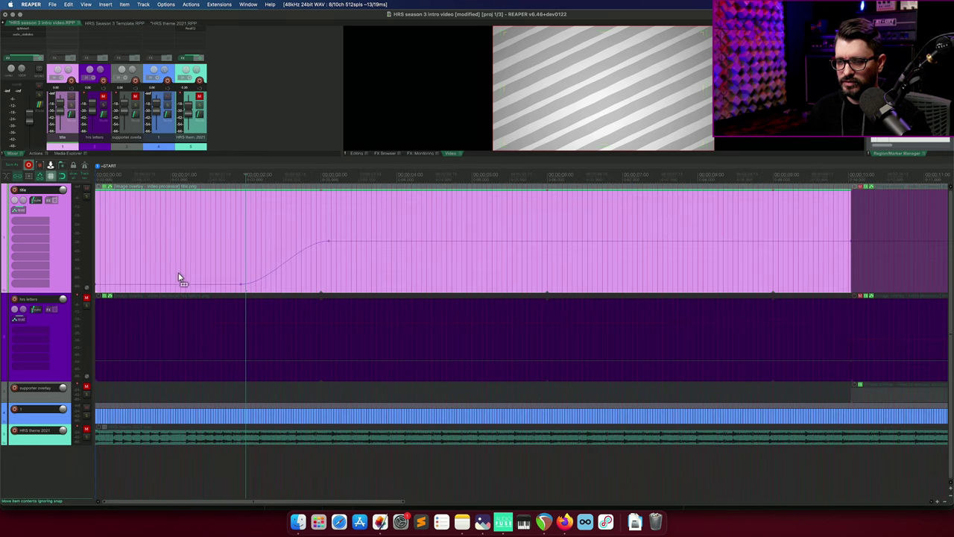
key("space")
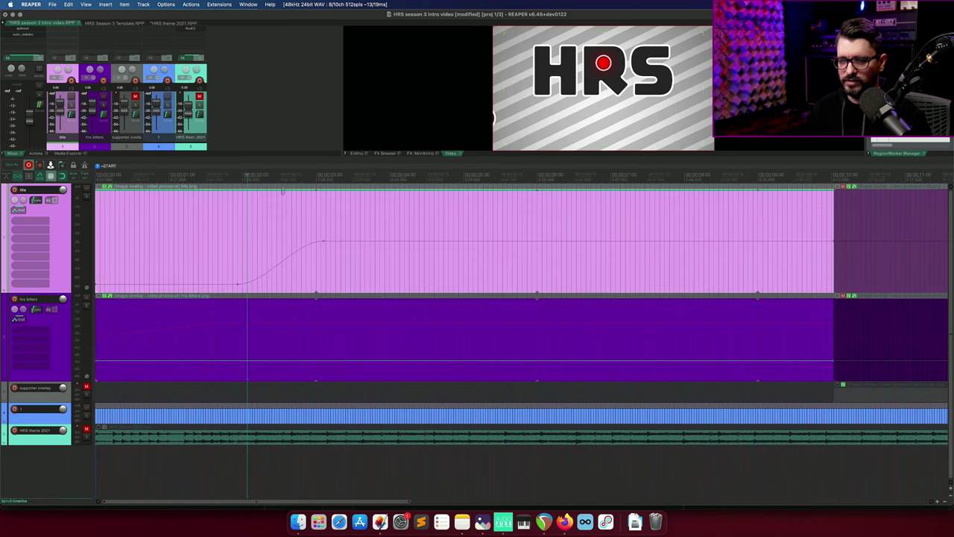
left_click(218, 233)
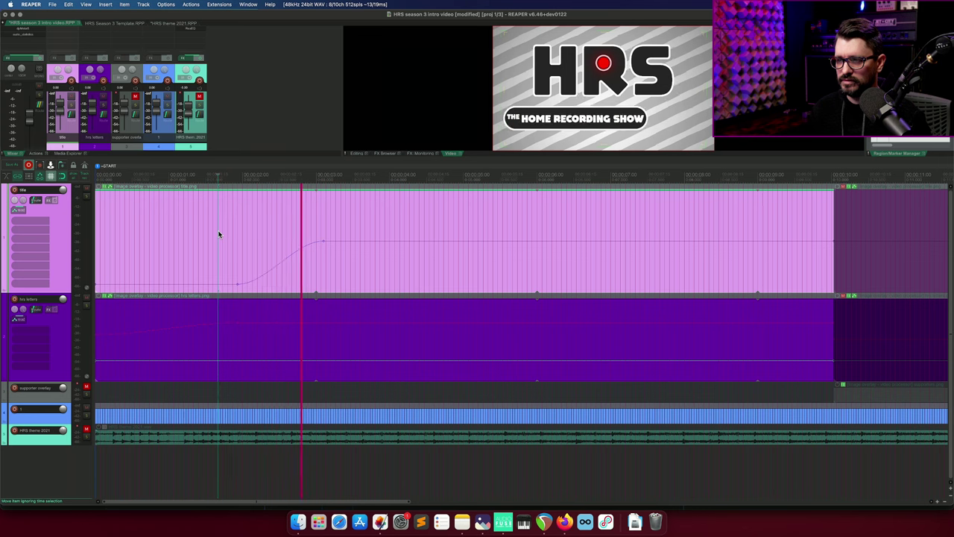
key("space")
scroll(456, 261, "down", 6)
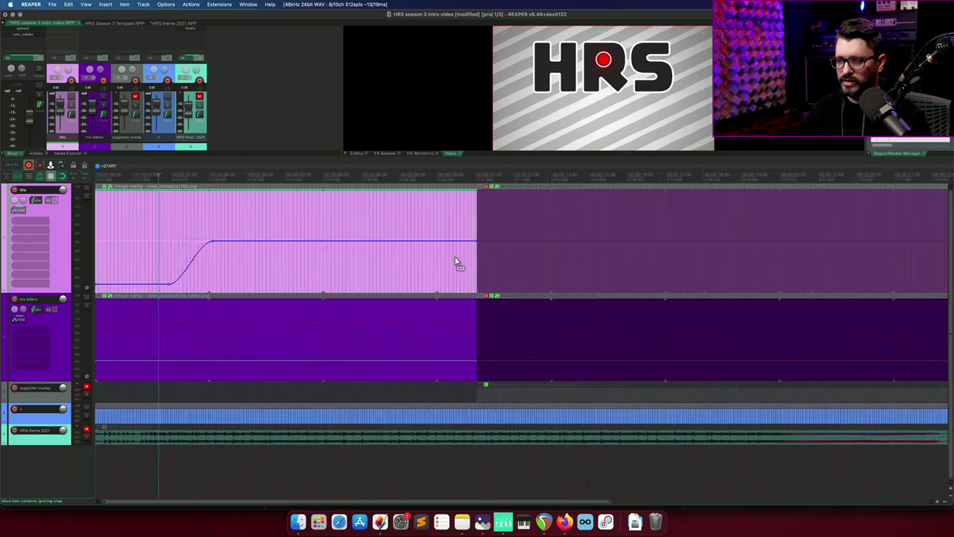
Unmute the supporter overlay track to show the Show Supporters card, then select HRS theme 2021.
left_click(322, 224)
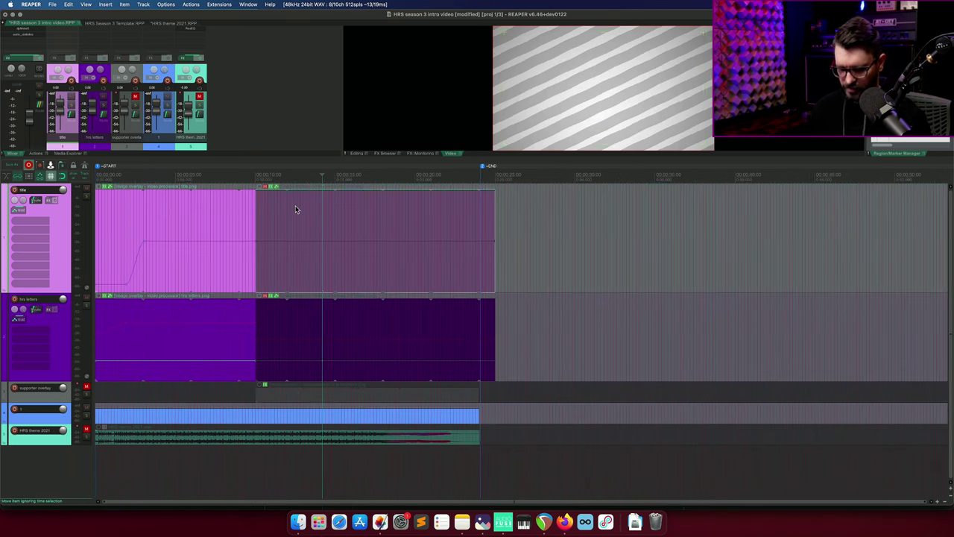
left_click(86, 386)
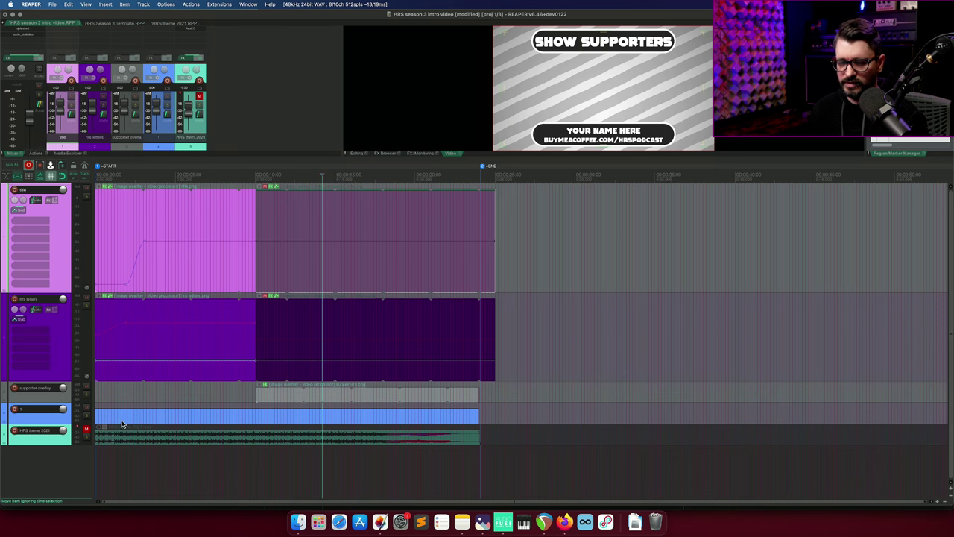
left_click(87, 435)
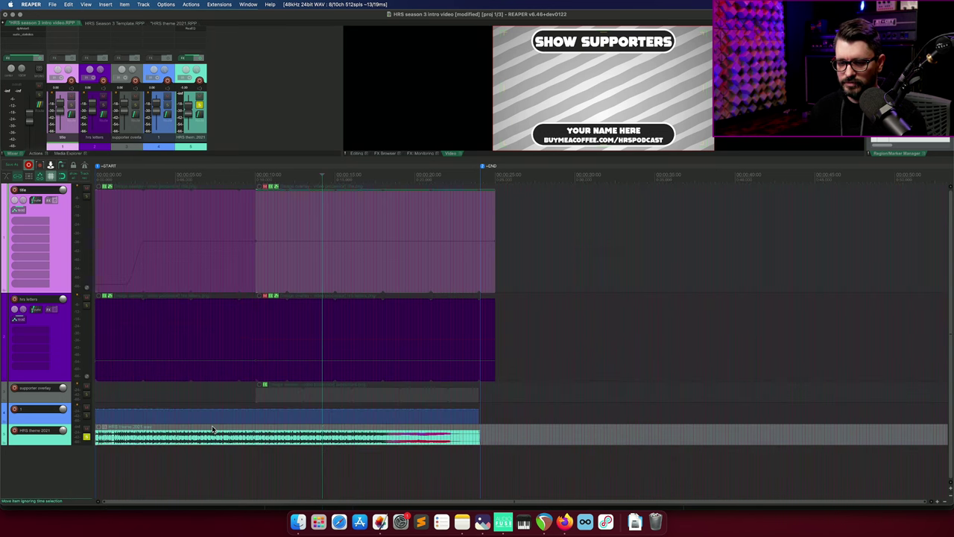
double_click(216, 432)
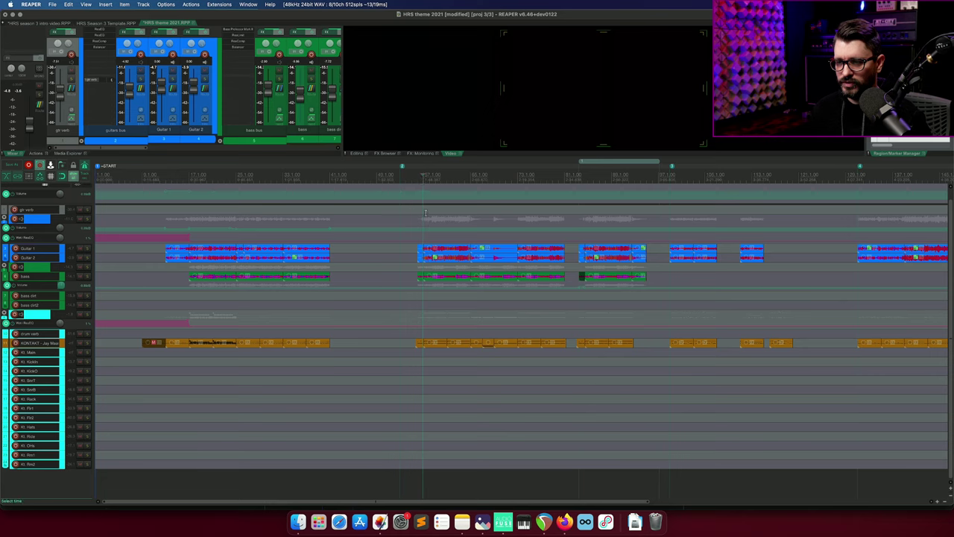
scroll(421, 216, "down", 4)
scroll(421, 216, "up", 5)
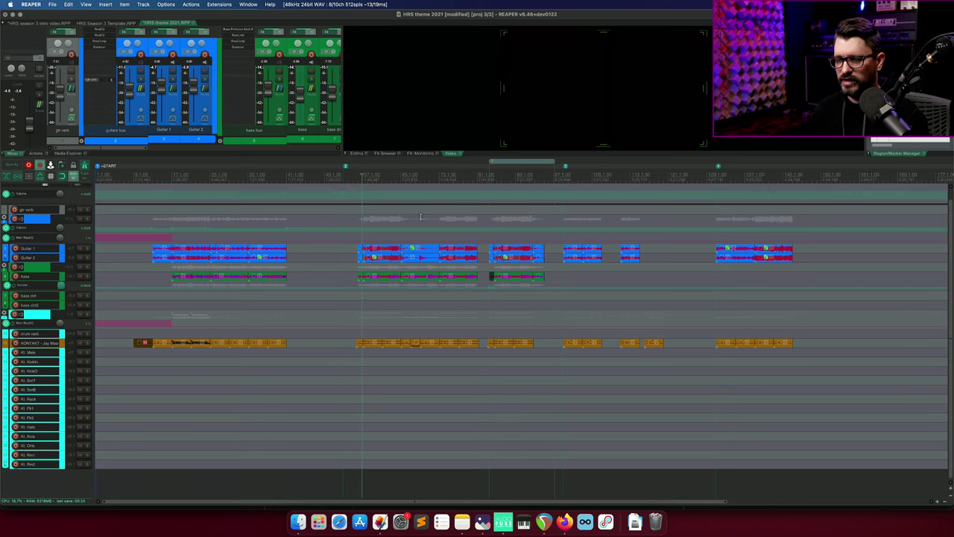
scroll(304, 179, "up", 3)
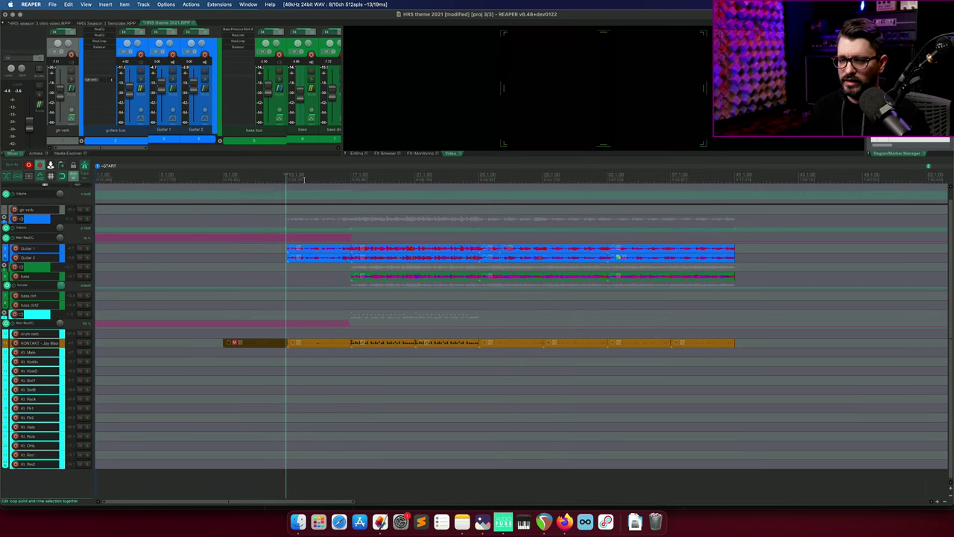
scroll(304, 179, "down", 3)
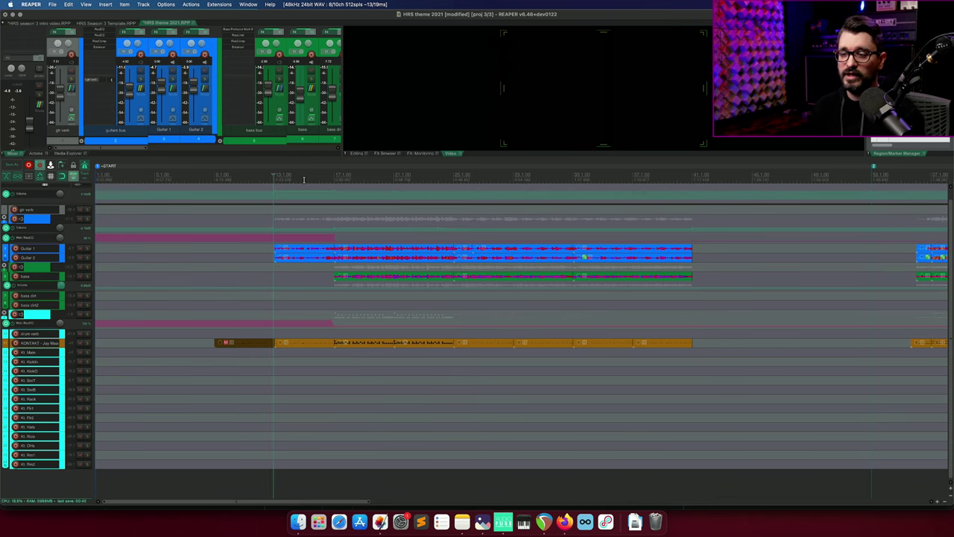
scroll(411, 258, "down", 2)
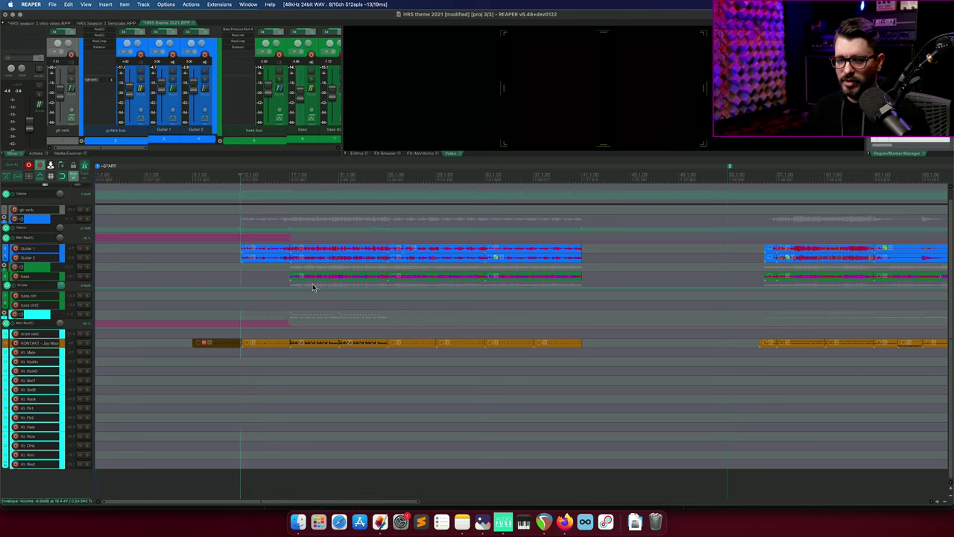
key("space")
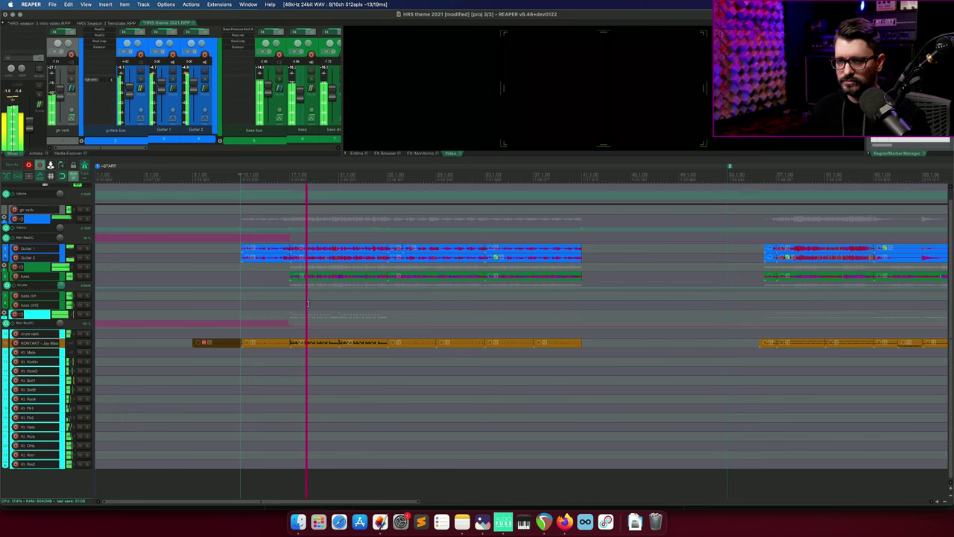
scroll(328, 304, "down", 1)
scroll(328, 304, "down", 3)
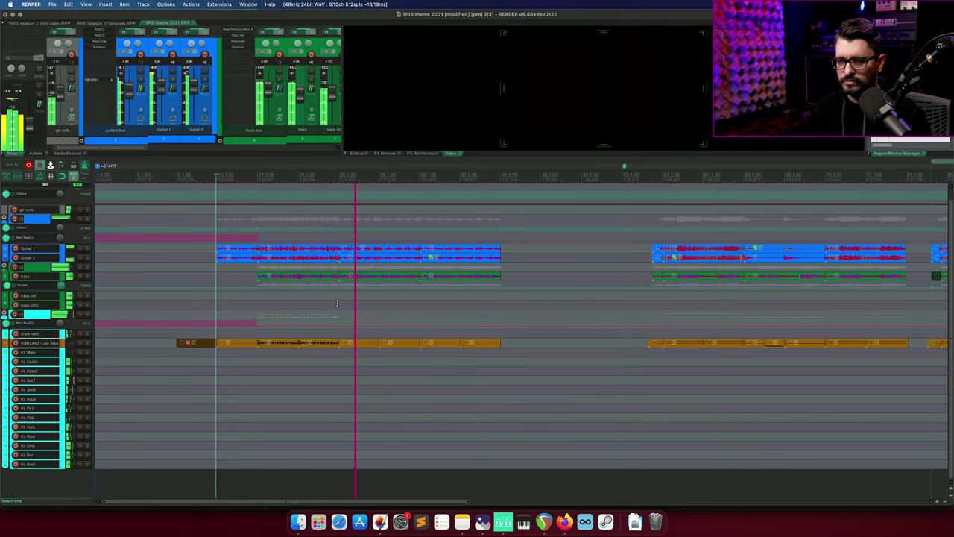
key("space")
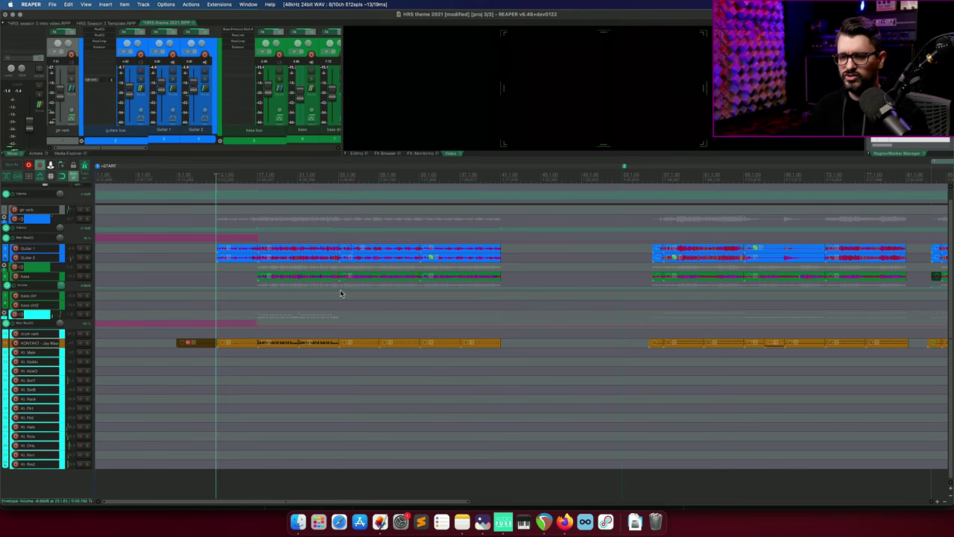
scroll(339, 295, "right", 5)
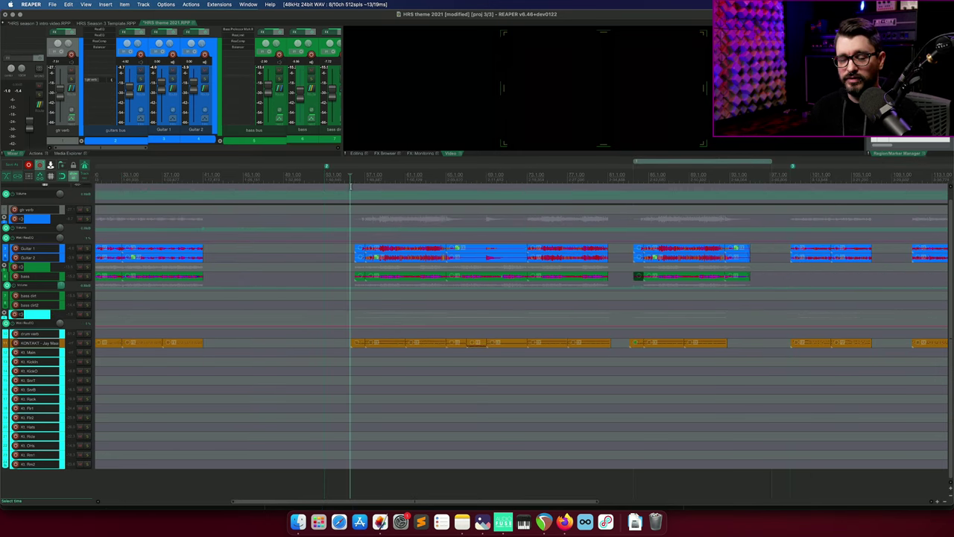
scroll(249, 181, "right", 3)
left_click(247, 180)
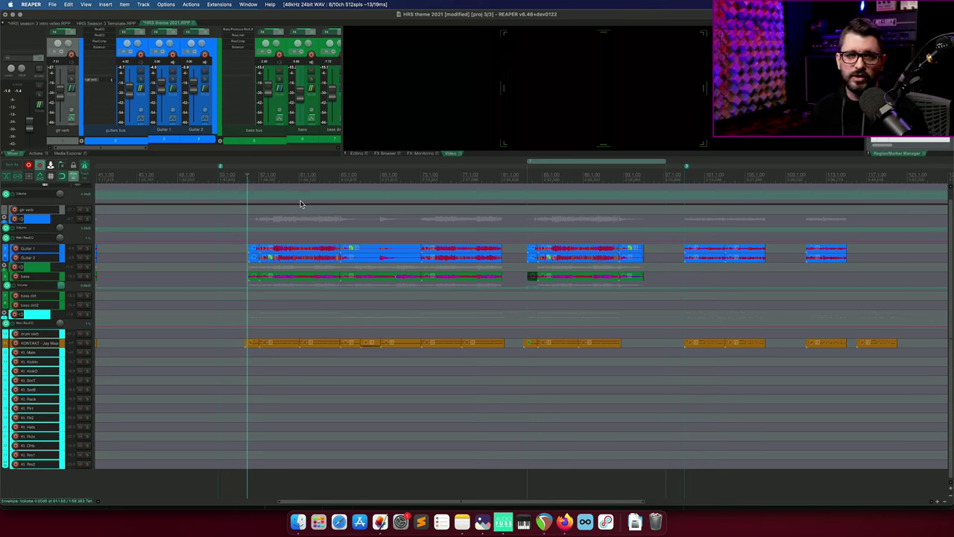
key("space")
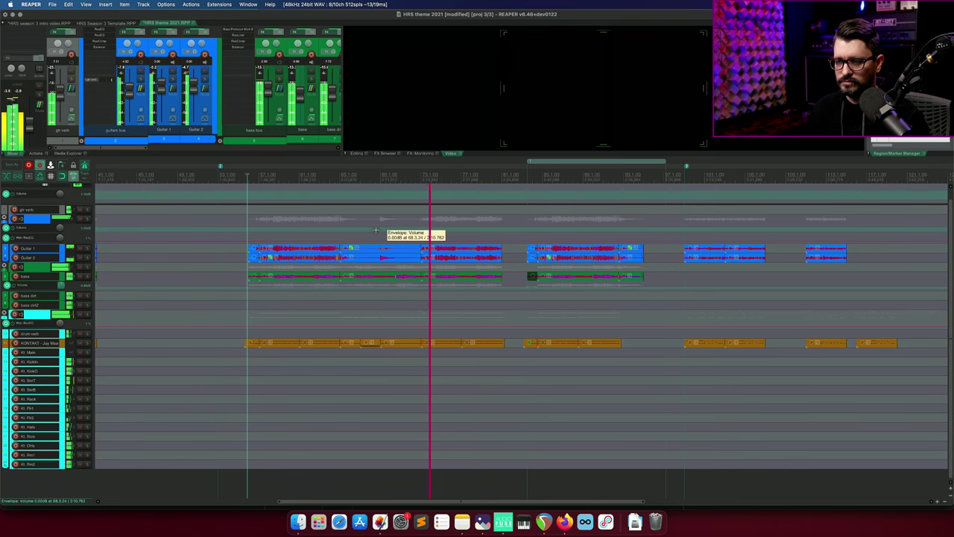
key("space")
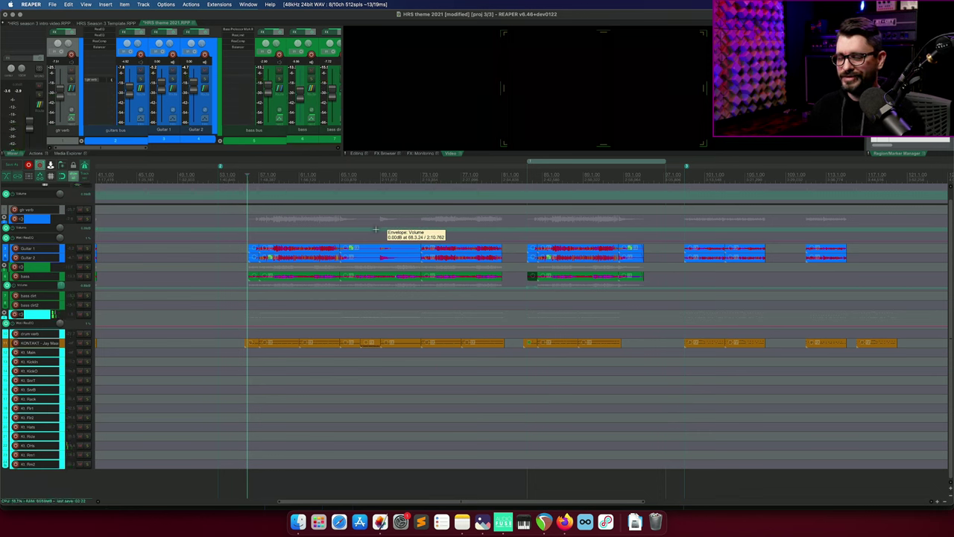
scroll(376, 230, "right", 8)
scroll(364, 235, "right", 3)
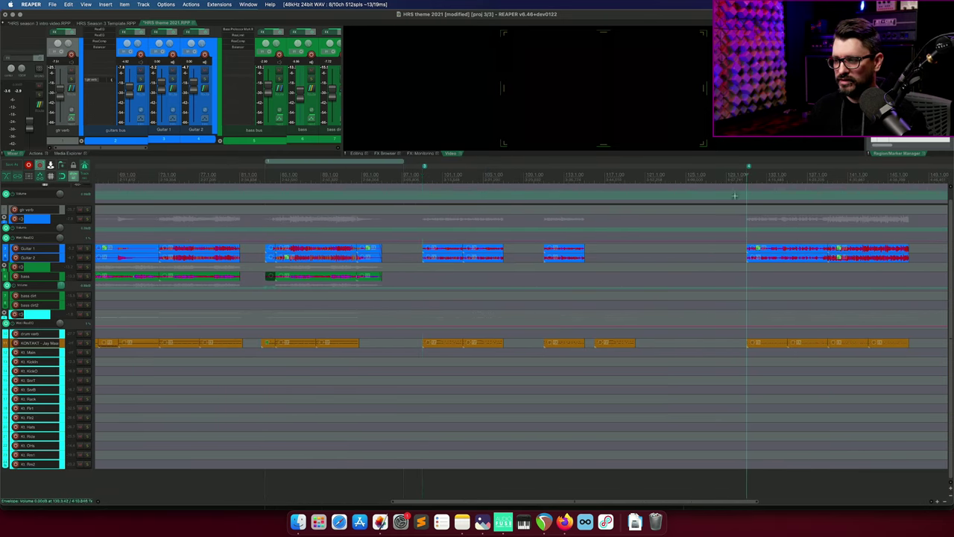
key("space")
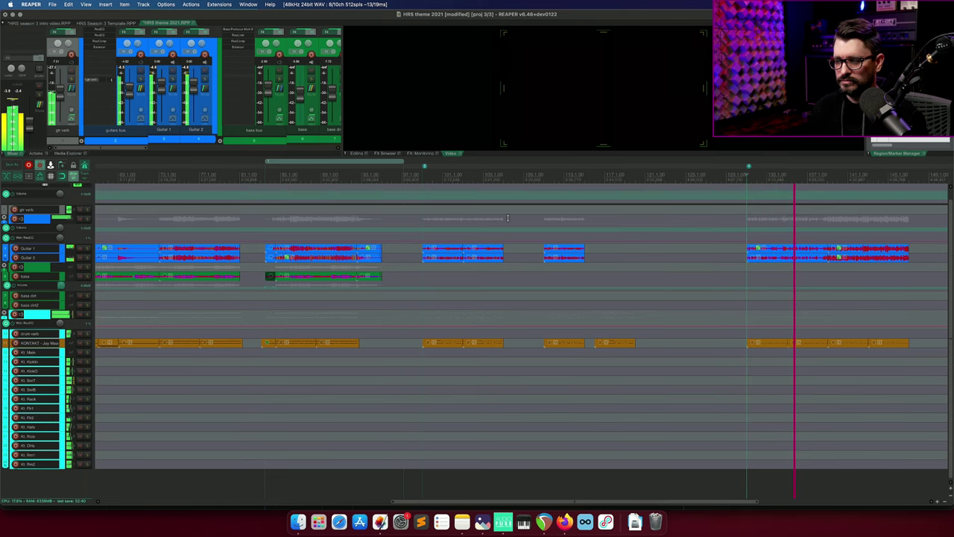
key("space")
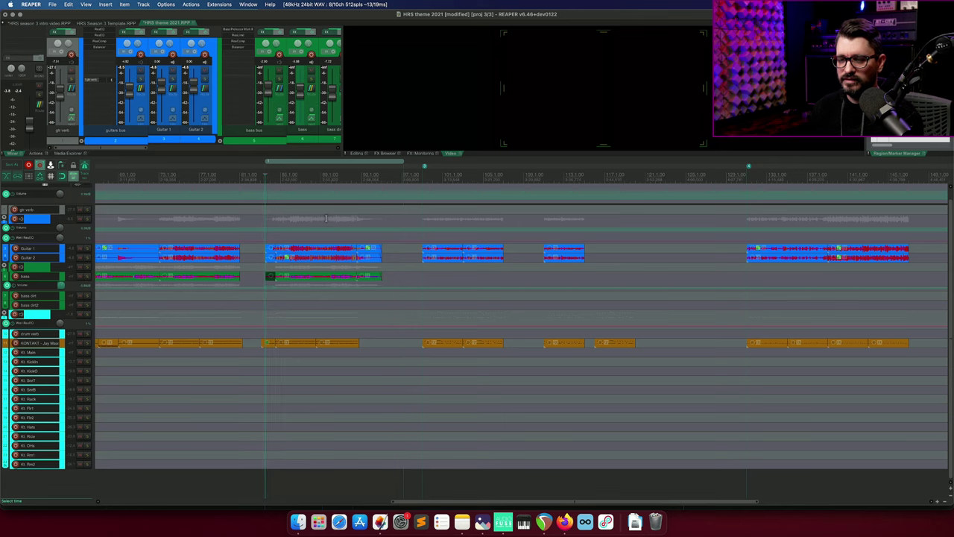
scroll(328, 216, "left", 5)
scroll(328, 219, "left", 2)
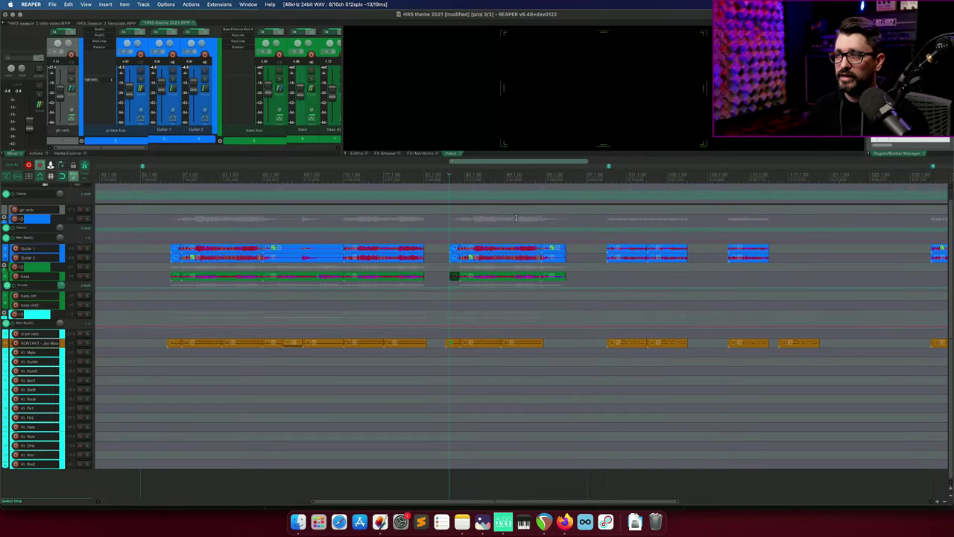
Audition the HRS theme 2021 project by starting, stopping and restarting playback.
key("space")
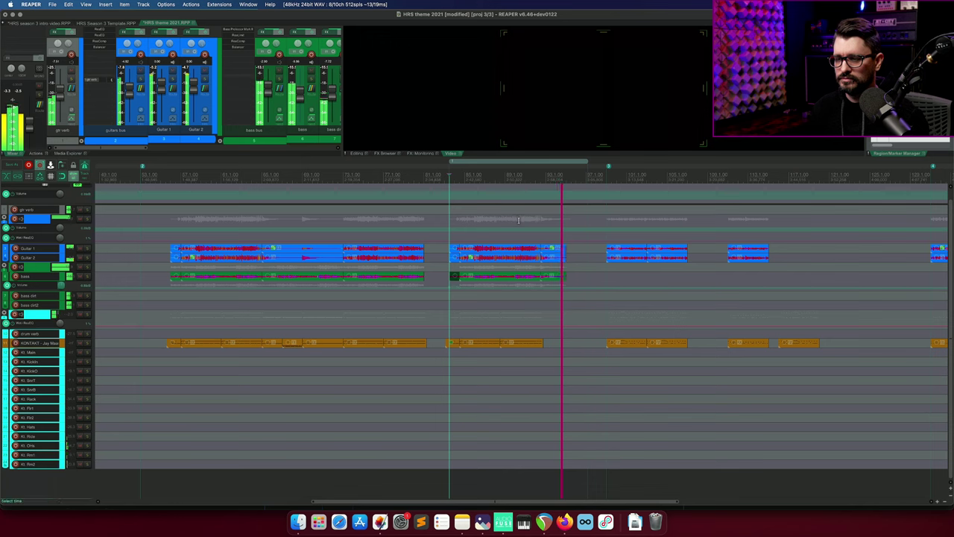
key("space")
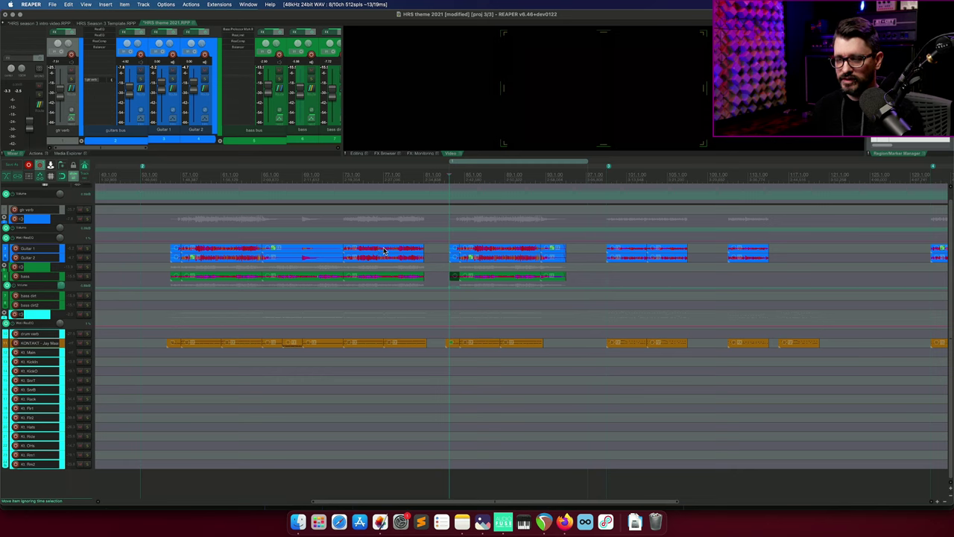
key("space")
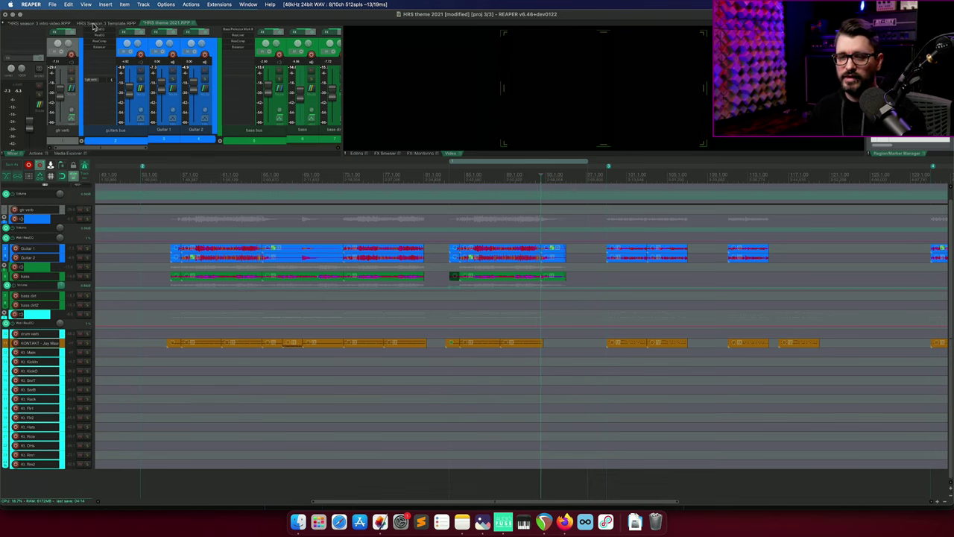
Switch to the HRS Season 3 Template project and preview the HRS logo on the overlays track.
left_click(108, 23)
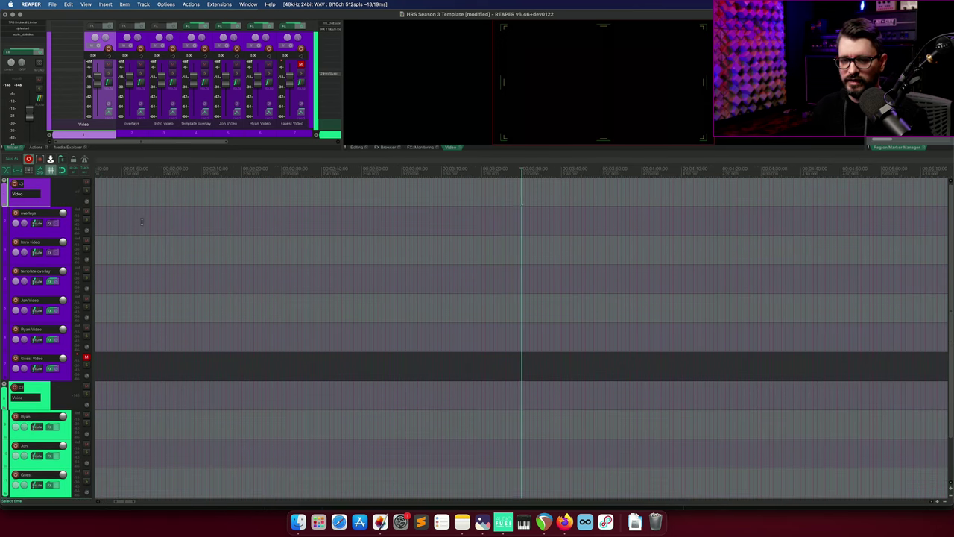
left_click(155, 225)
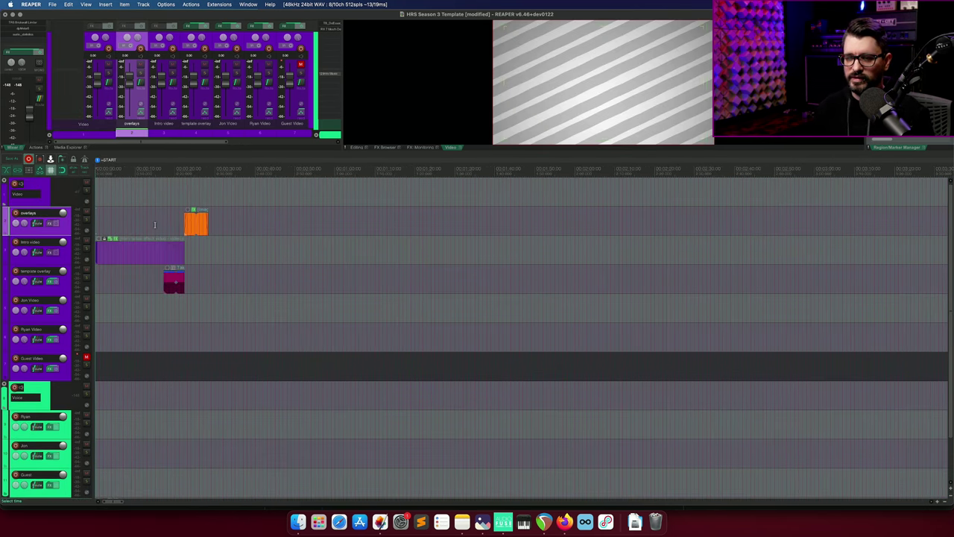
scroll(153, 220, "up", 6)
scroll(149, 209, "down", 2)
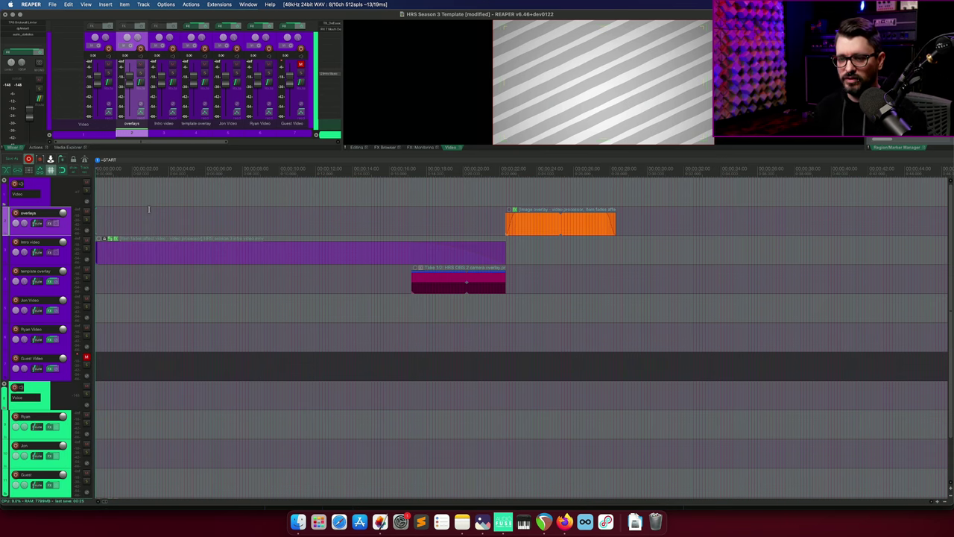
left_click(149, 209)
scroll(168, 242, "down", 1)
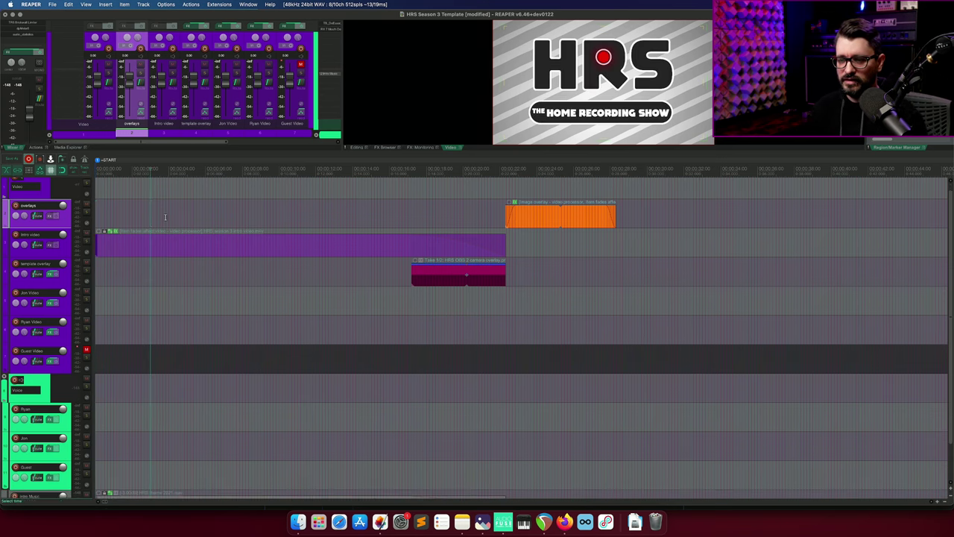
Select the Intro video clip and open its Item fades affect video processor code.
left_click(173, 253)
scroll(169, 250, "down", 2)
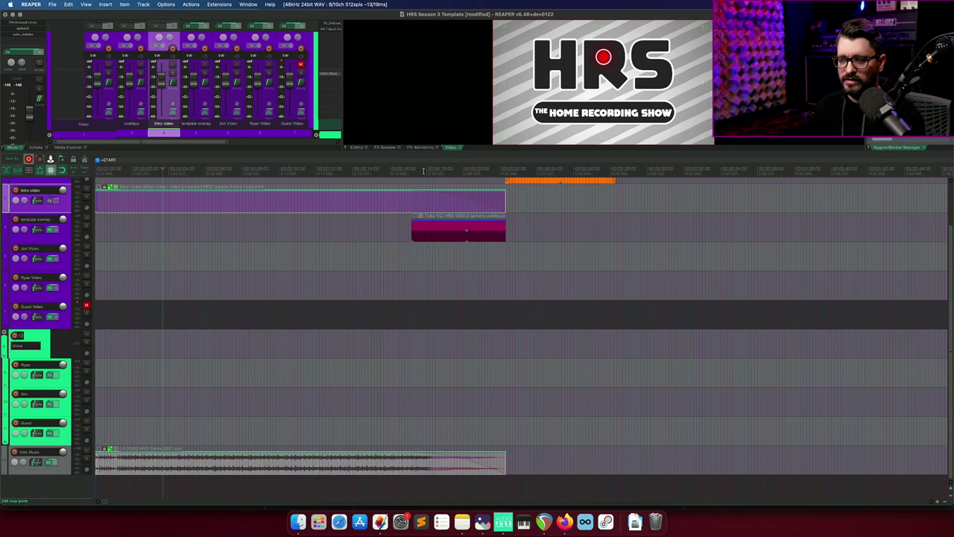
left_click(425, 197)
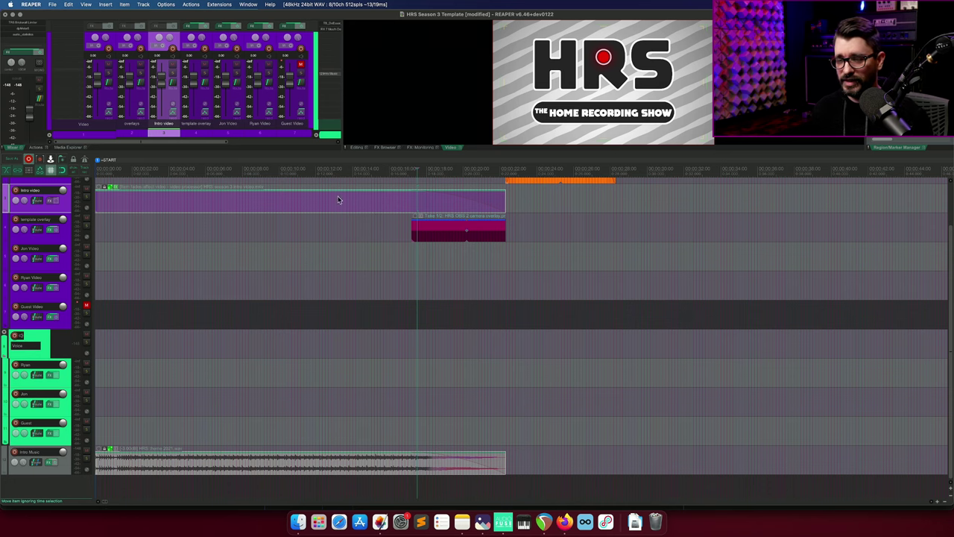
scroll(357, 210, "down", 4)
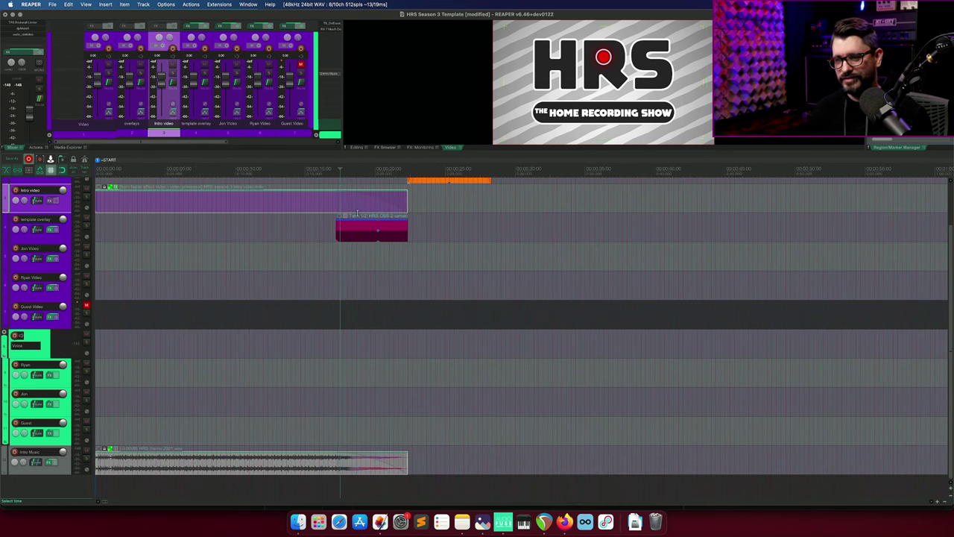
scroll(350, 218, "down", 3)
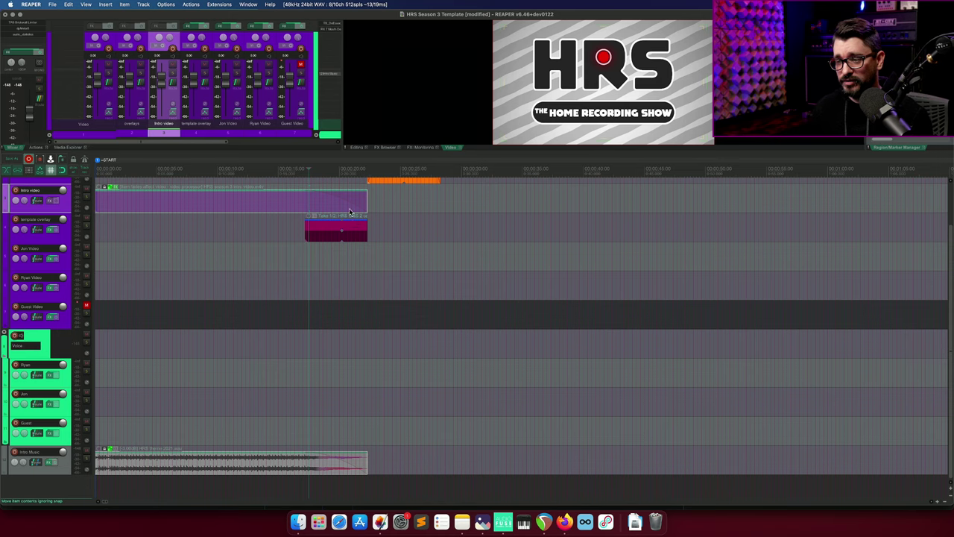
scroll(254, 227, "up", 2)
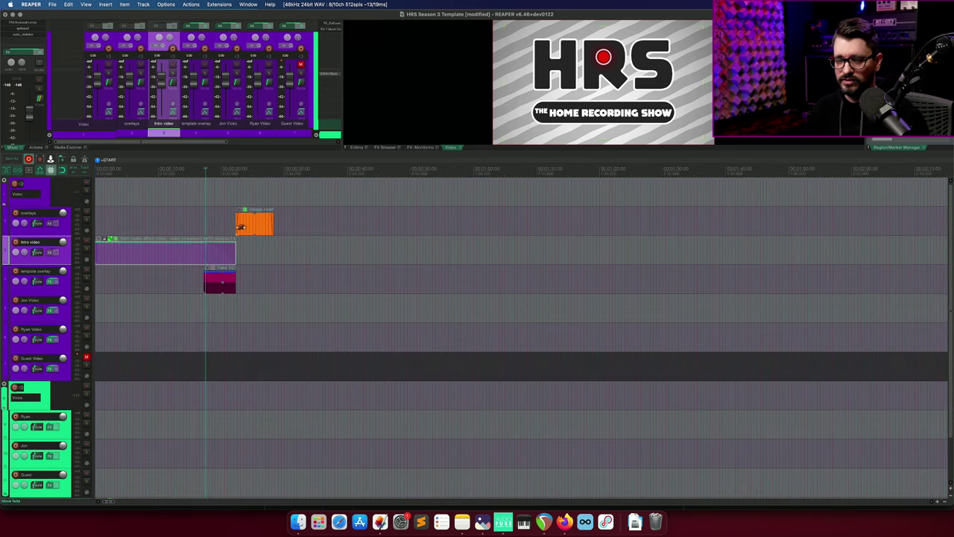
scroll(368, 247, "up", 5)
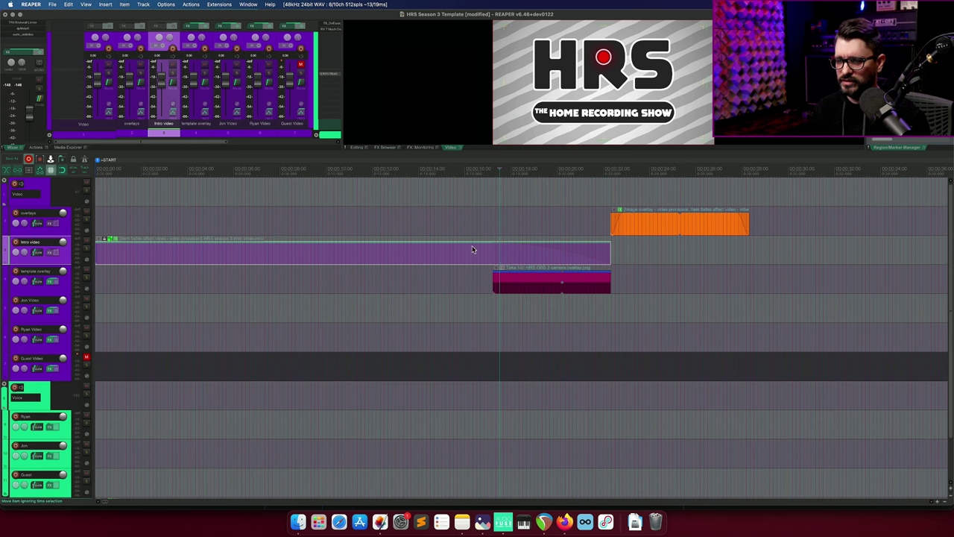
left_click(112, 239)
left_click(146, 253)
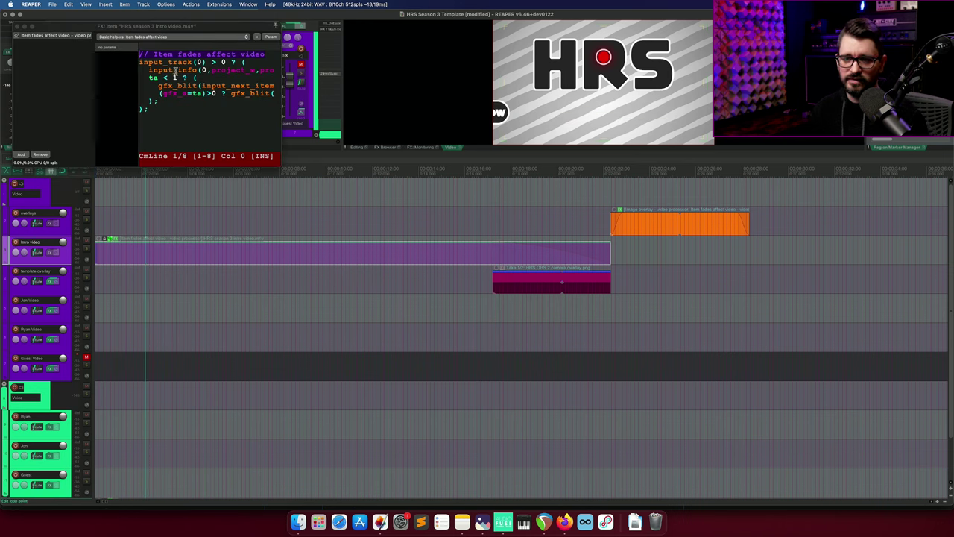
Close the clip effects window and lengthen the camera overlay clip by about 30 seconds.
left_click(18, 26)
left_click(558, 279)
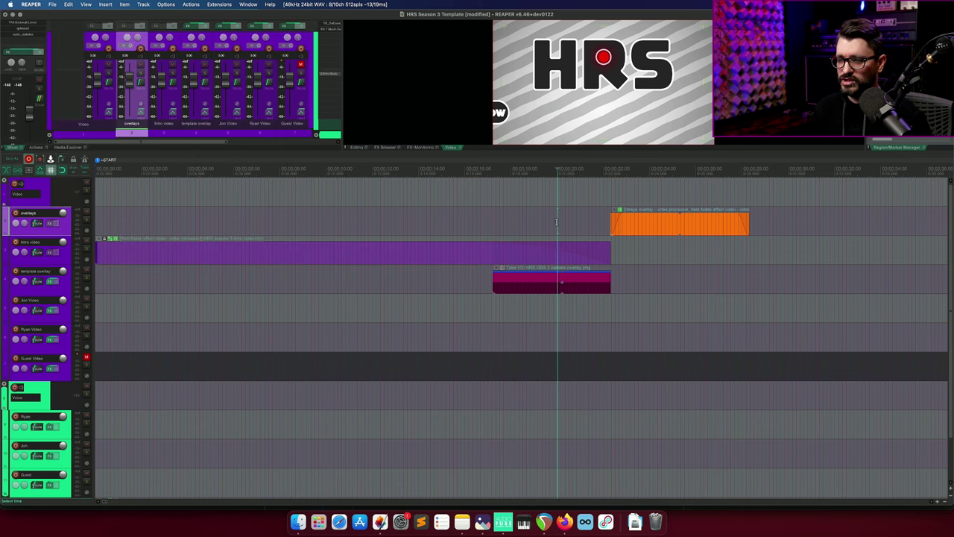
scroll(549, 222, "right", 5)
scroll(374, 237, "right", 3)
scroll(588, 280, "left", 7)
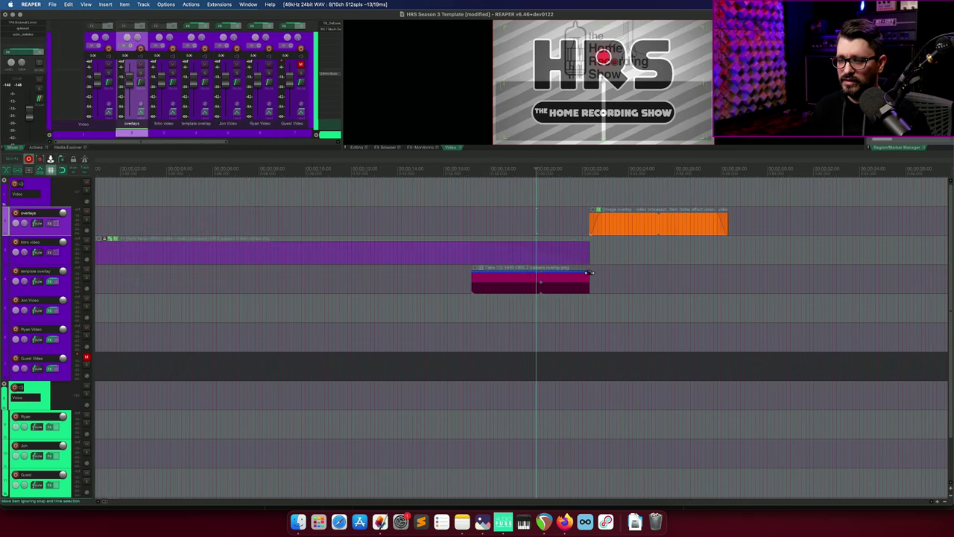
left_click_drag(588, 280, 942, 280)
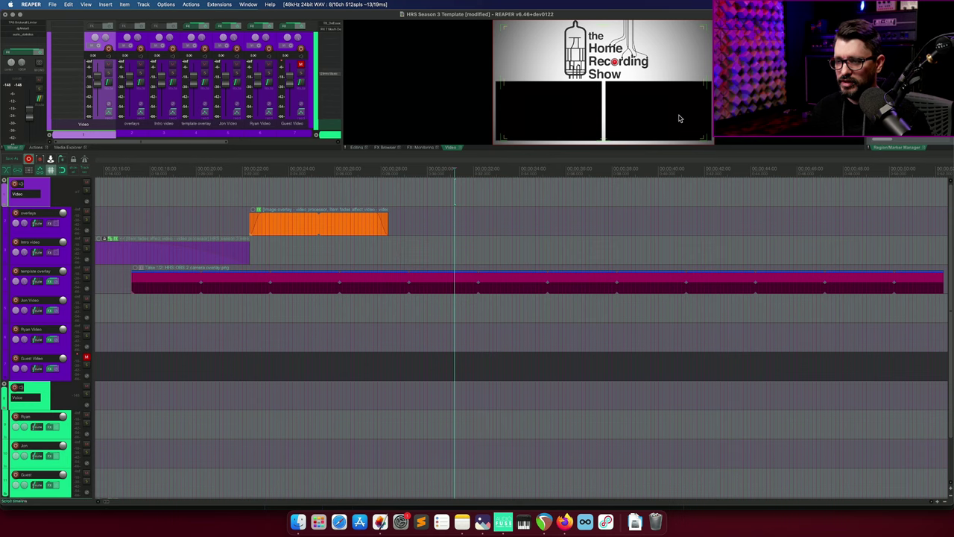
left_click(289, 252)
left_click(443, 251)
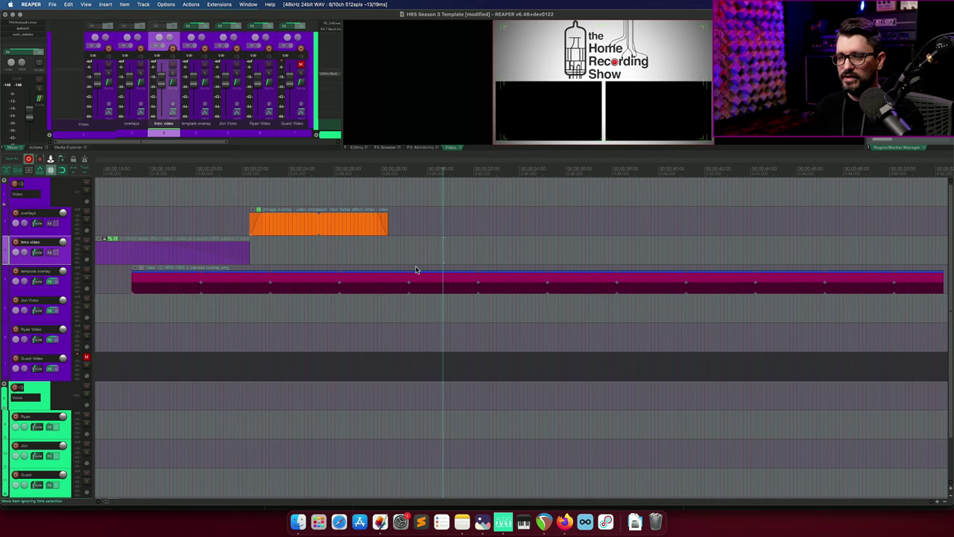
Switch the camera template overlay item to its lower take and preview that moment.
left_click(383, 284)
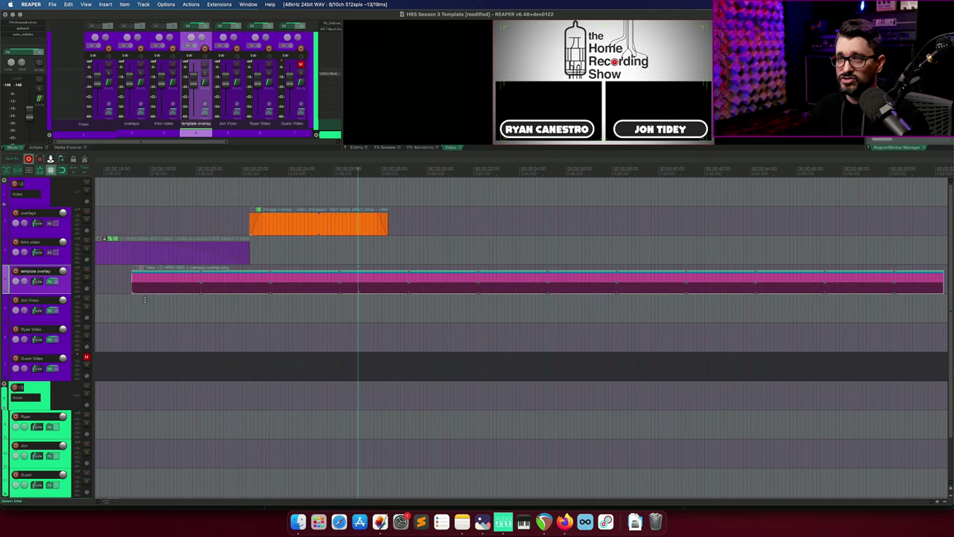
left_click(377, 290)
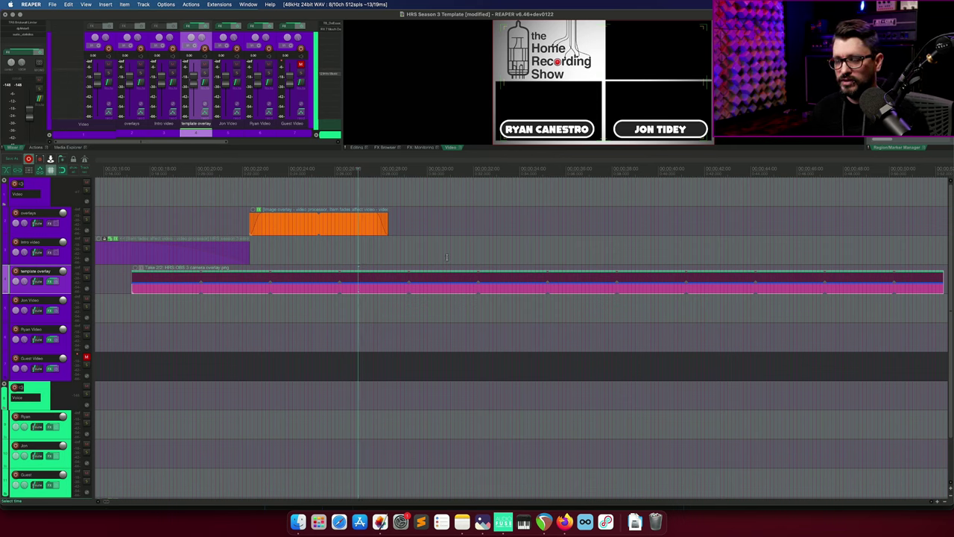
left_click(401, 291)
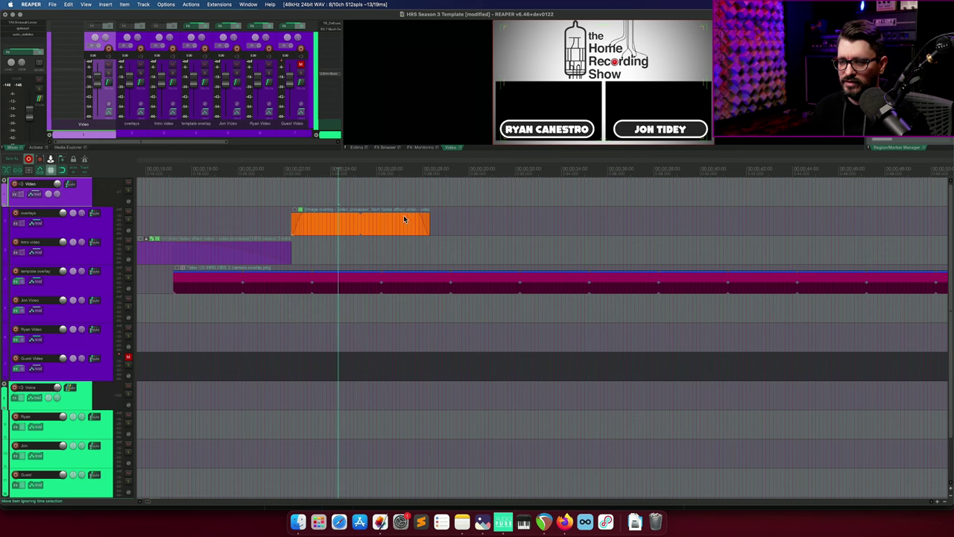
scroll(415, 258, "left", 5)
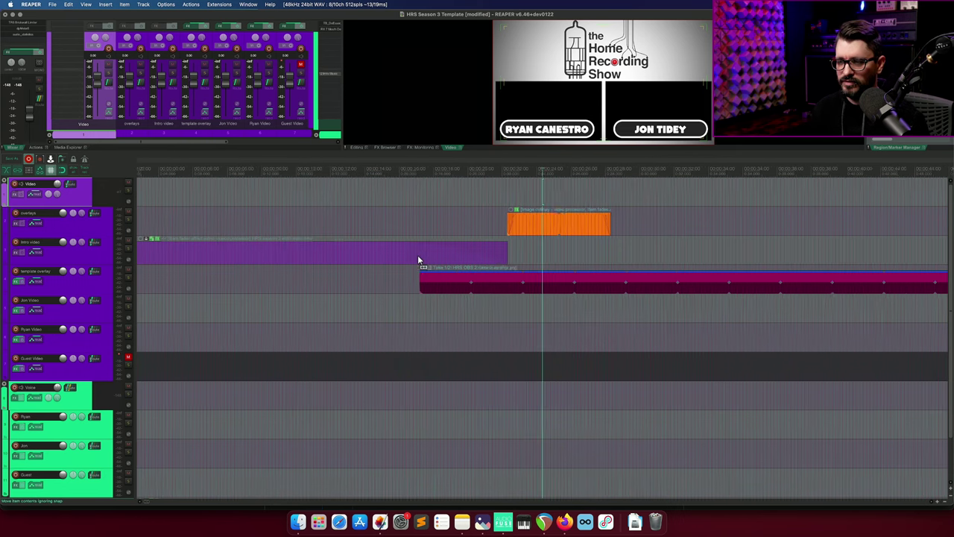
scroll(416, 259, "down", 3)
scroll(510, 243, "right", 3)
Scroll to the episode end and jump to the outro video.
scroll(447, 252, "right", 5)
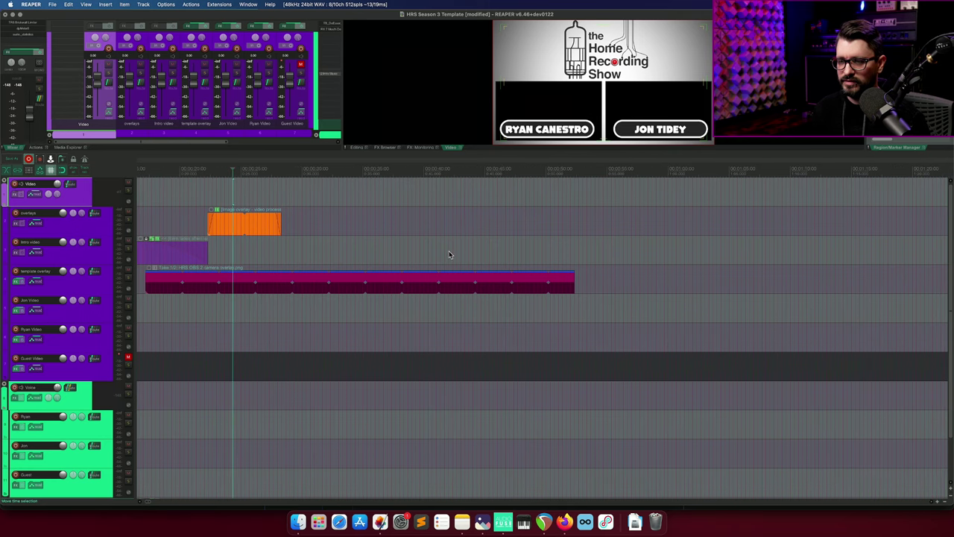
scroll(447, 251, "right", 10)
scroll(440, 253, "down", 10)
scroll(435, 258, "right", 15)
scroll(437, 259, "right", 10)
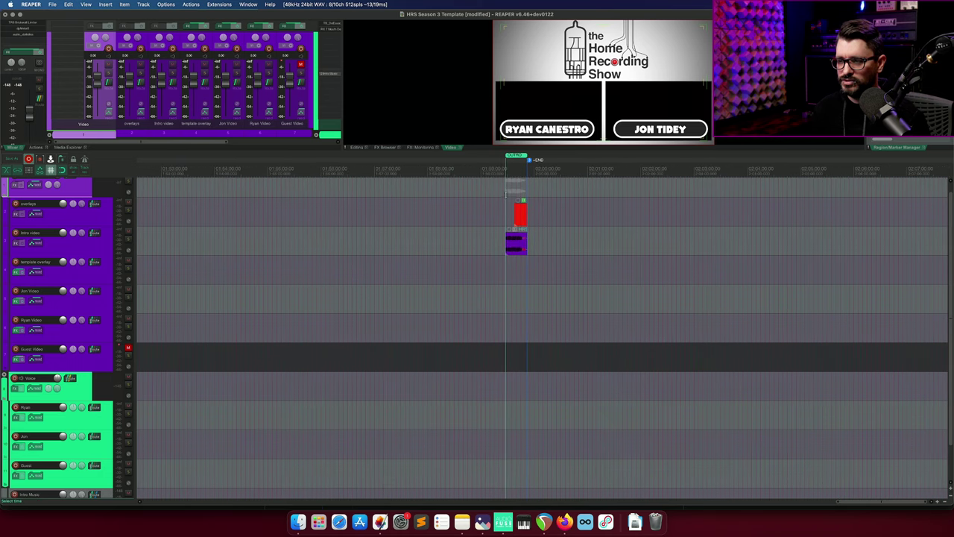
left_click(527, 235)
scroll(529, 246, "up", 15)
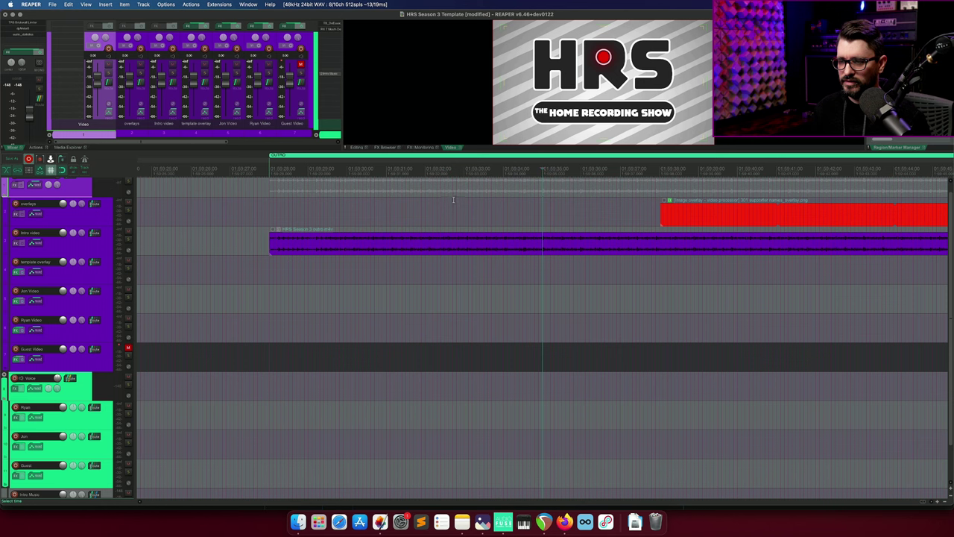
Select the Show Supporters overlay item on the overlays track at the outro.
left_click(452, 199)
scroll(467, 250, "right", 2)
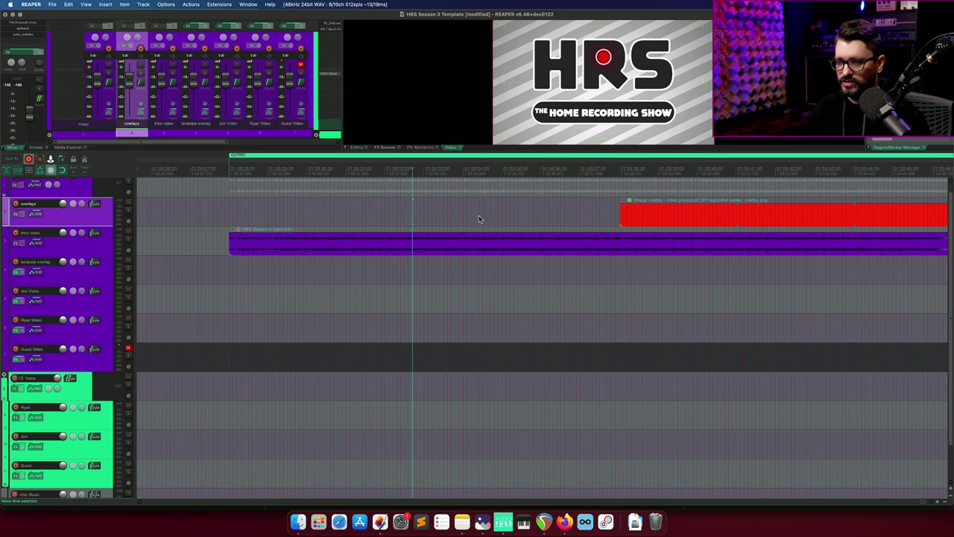
scroll(477, 216, "right", 5)
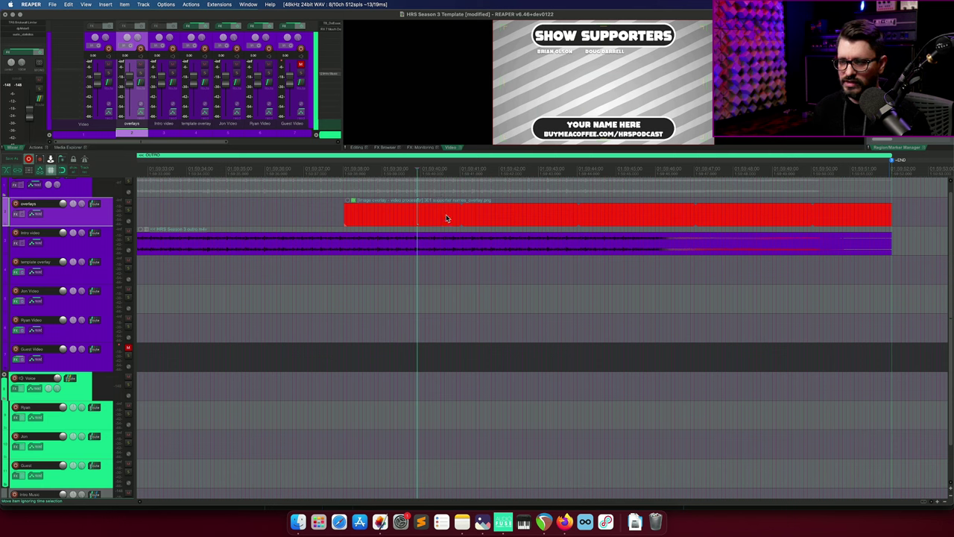
left_click(445, 217)
left_click(532, 217, "ctrl")
left_click(533, 217)
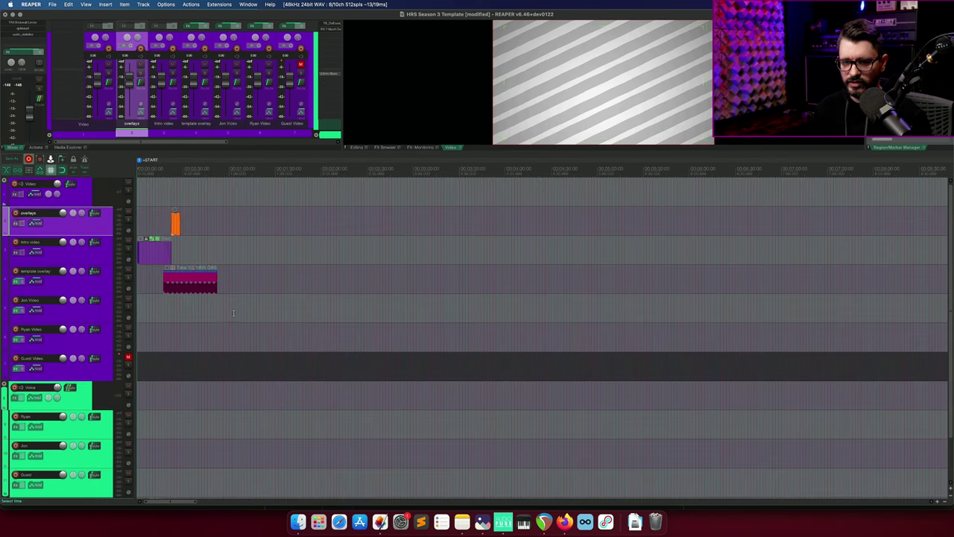
Step through the track headers from the Video folder down to the Voice folder track.
left_click(82, 198)
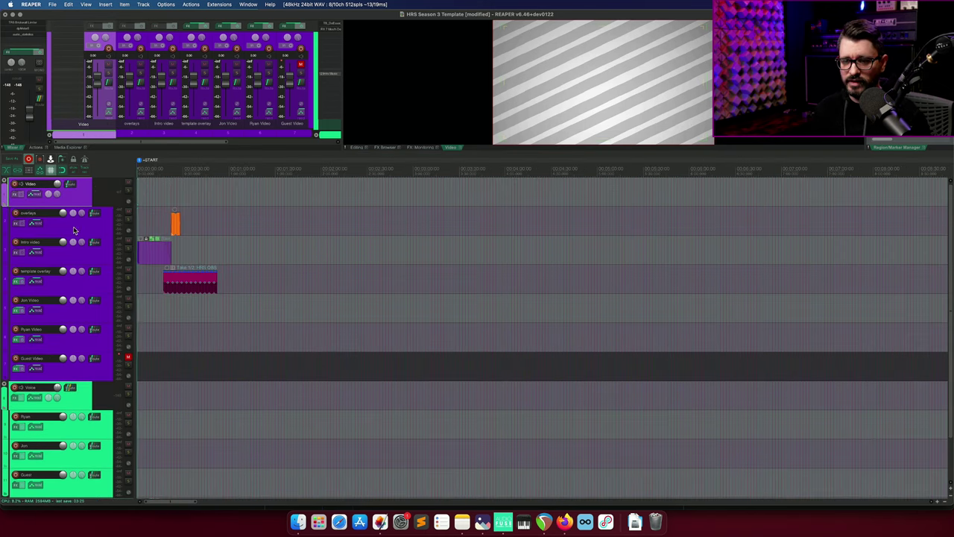
left_click(73, 229)
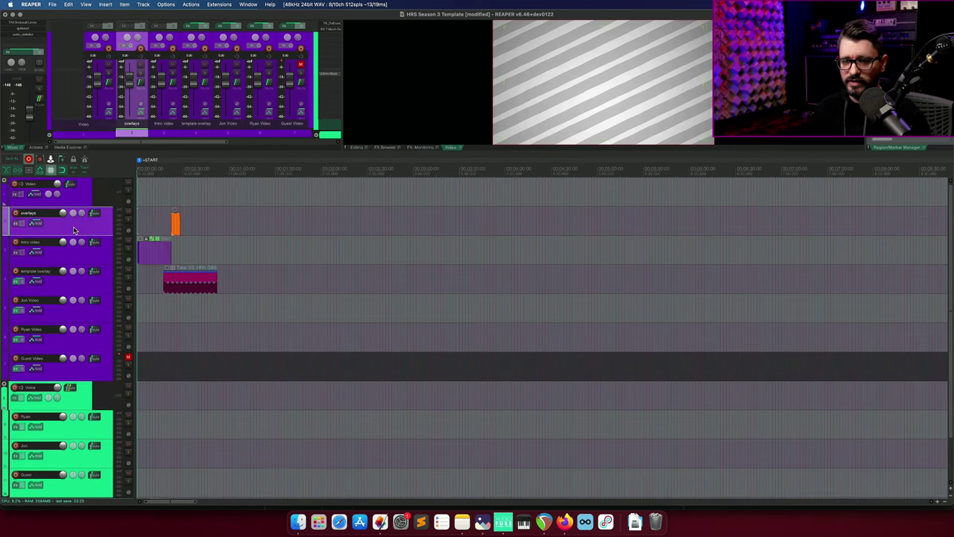
left_click(103, 257)
left_click(109, 284)
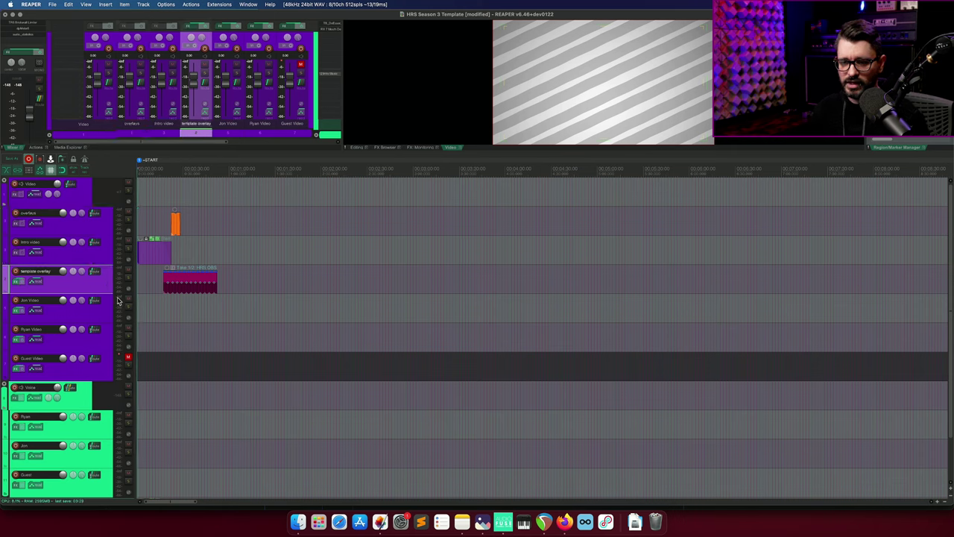
left_click(111, 314)
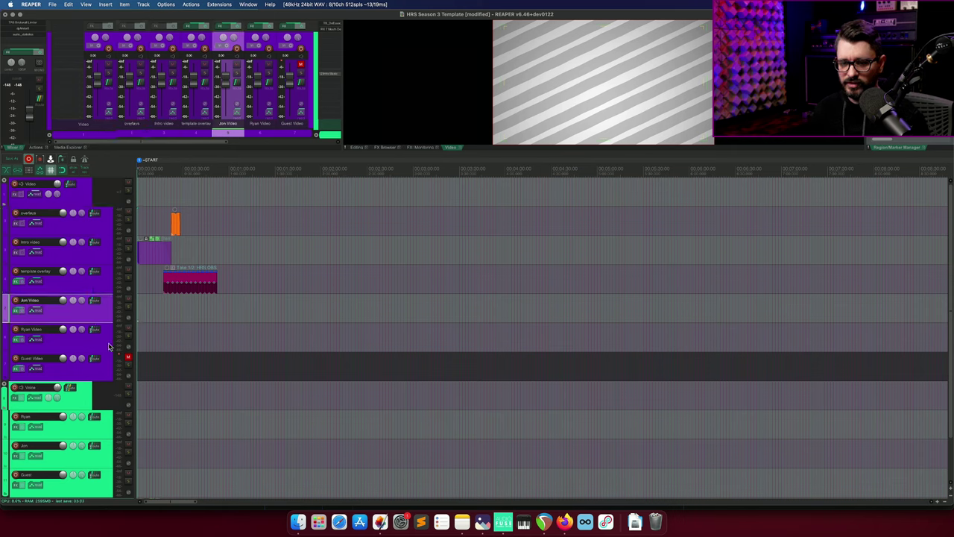
left_click(111, 347)
left_click(107, 371)
scroll(120, 365, "down", 2)
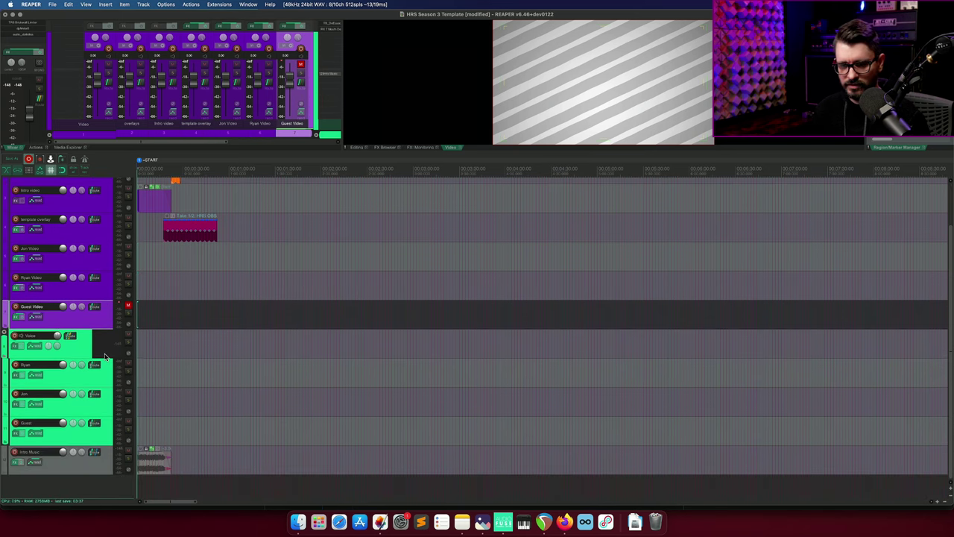
left_click(81, 350)
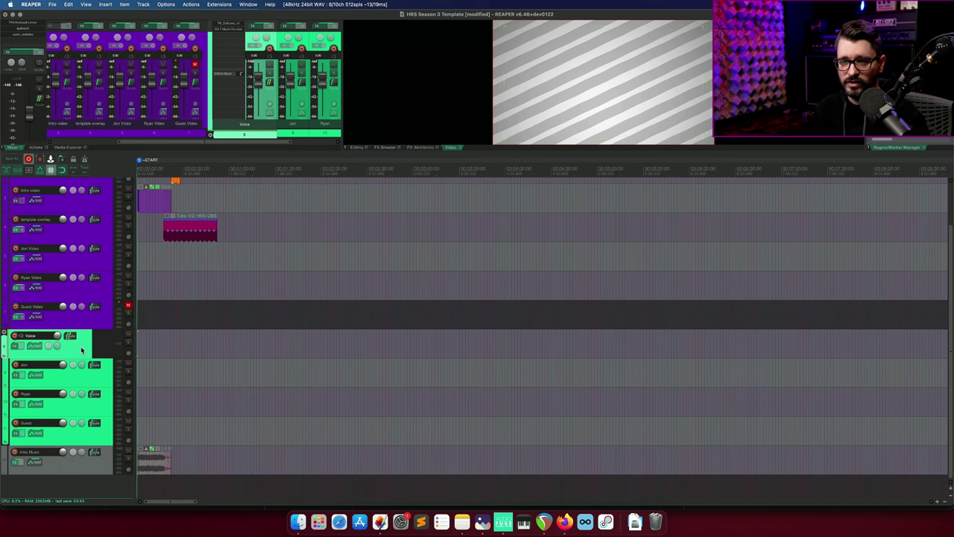
Inspect the Voice folder's de-esser and mouth de-click effects.
left_click(230, 27)
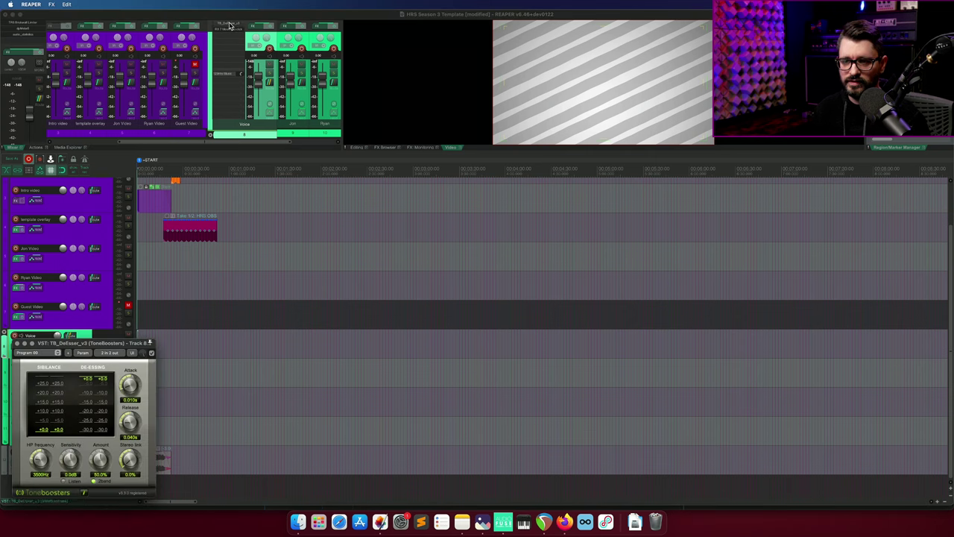
left_click(229, 26)
left_click(231, 36)
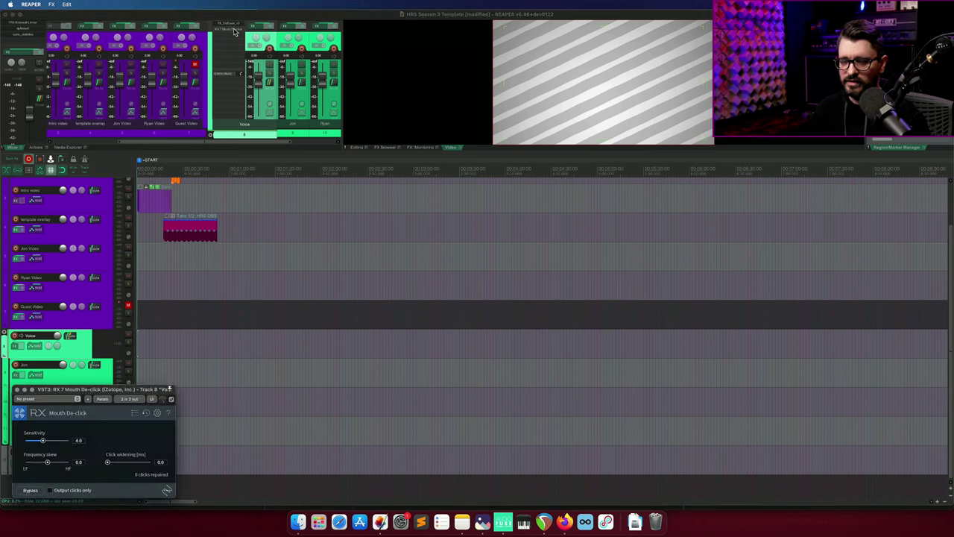
left_click(234, 31)
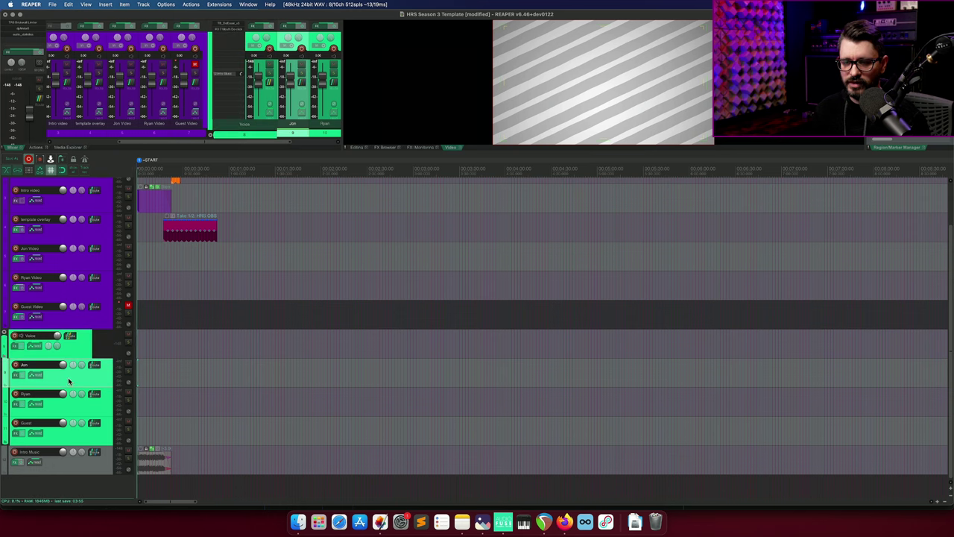
Review the first host's chain: Voice De-noise, SEGX2 Gate, AIR Compressor, ReaLimit.
left_click(14, 375)
left_click_drag(81, 28, 251, 224)
left_click(226, 231)
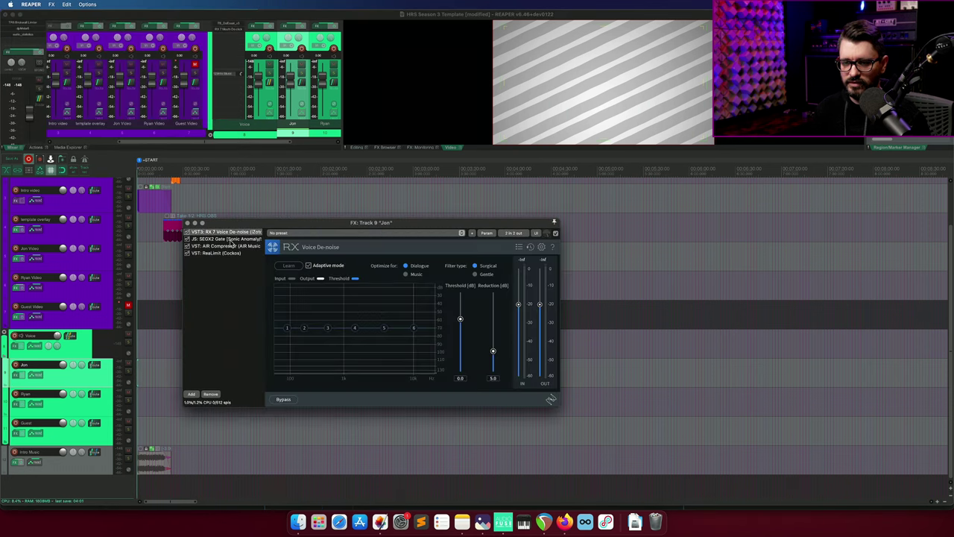
left_click(227, 238)
left_click(231, 248)
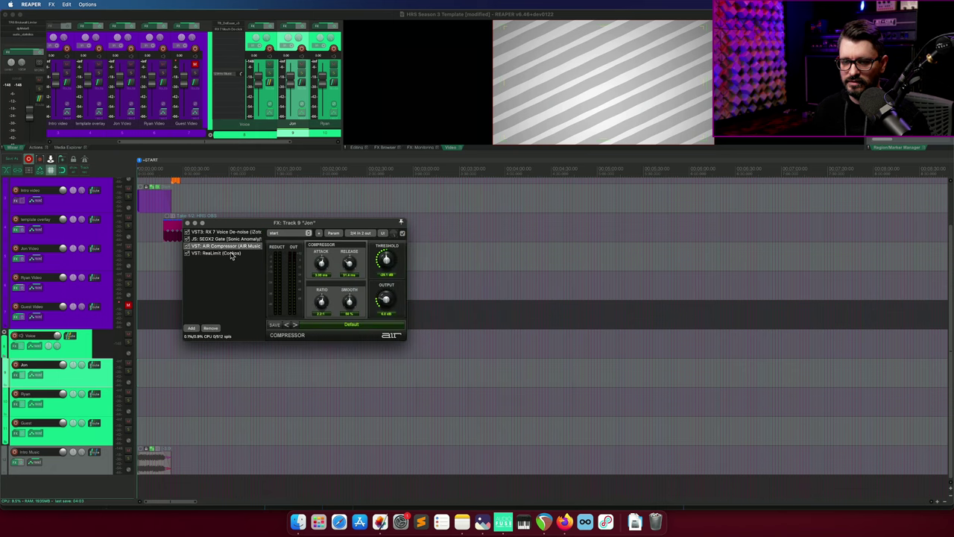
left_click(232, 254)
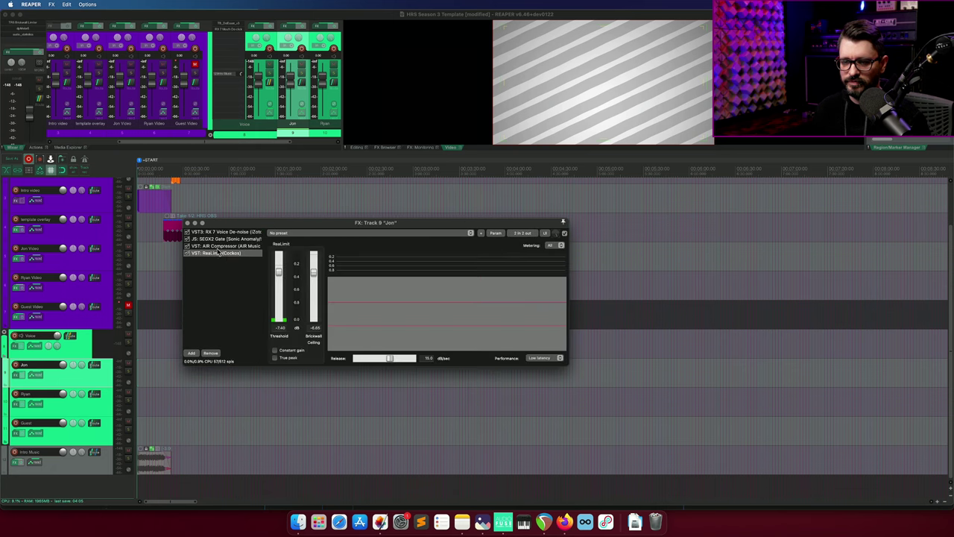
left_click(188, 222)
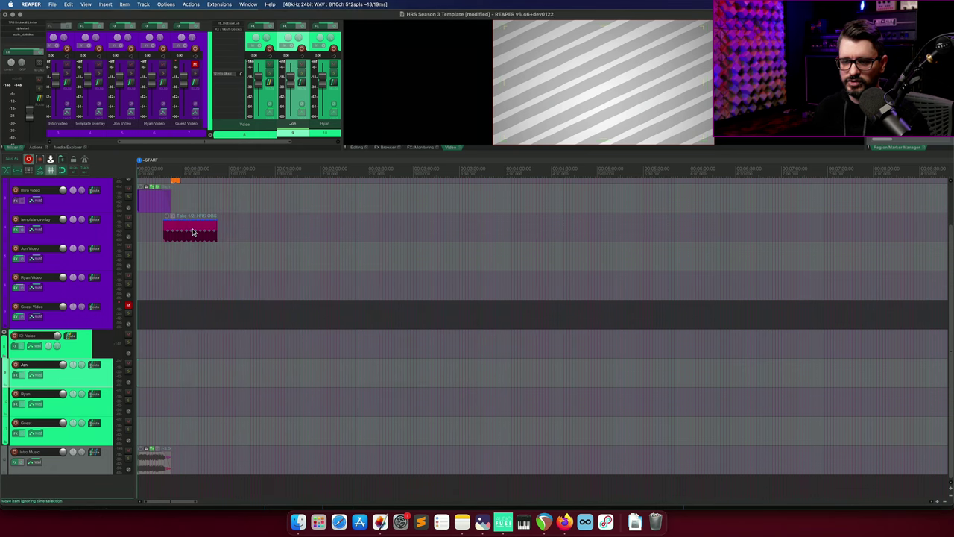
Check the second host's and Guest track's effect chains, then close them.
left_click(65, 402)
left_click(18, 404)
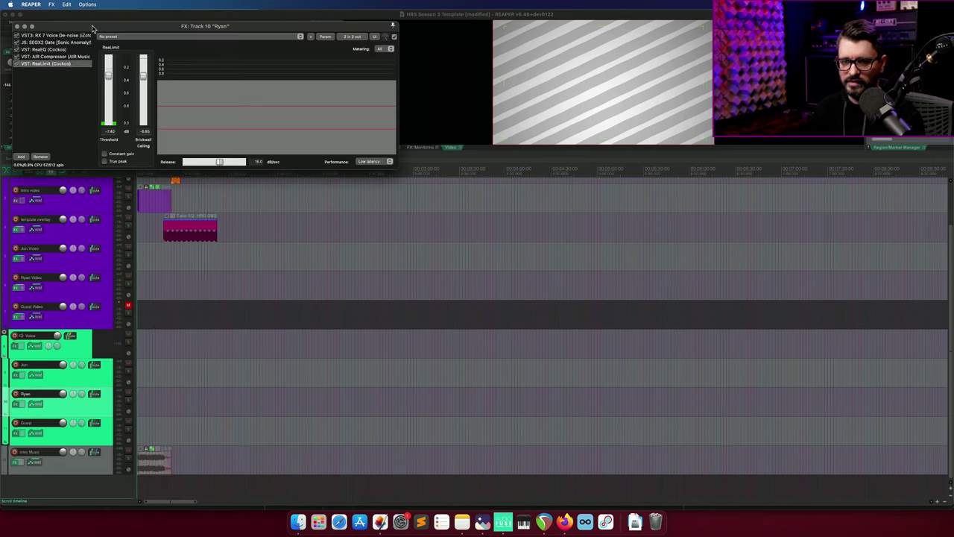
left_click_drag(93, 29, 156, 103)
left_click(136, 110)
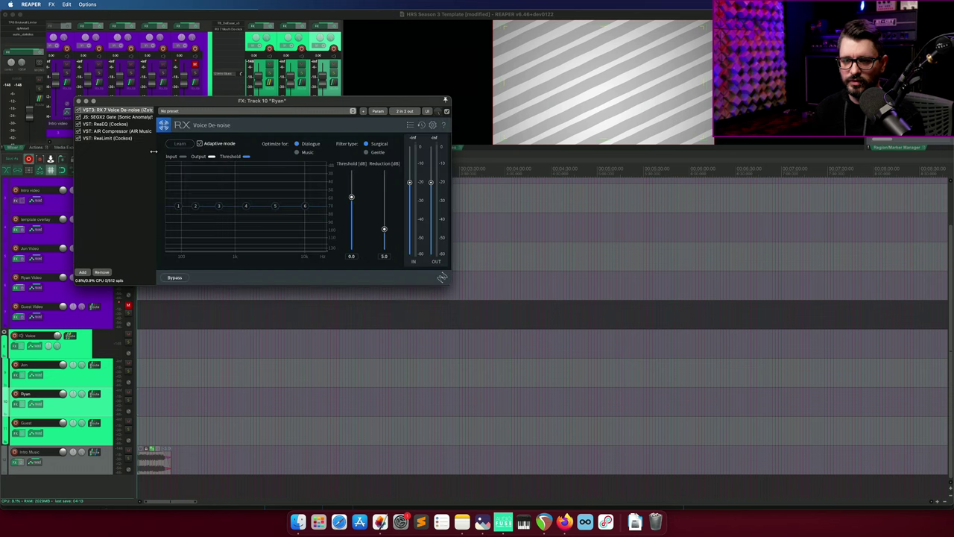
left_click(18, 403)
left_click(16, 432)
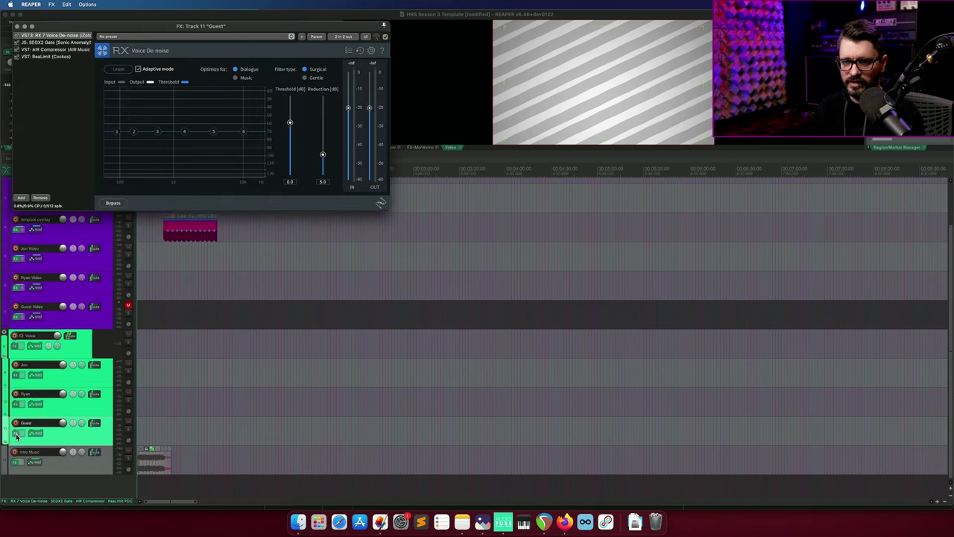
left_click(16, 432)
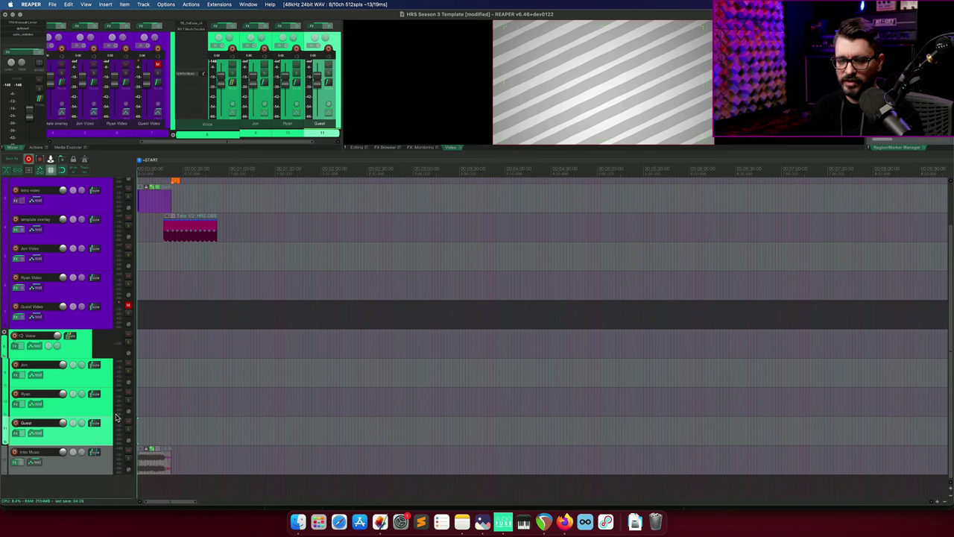
Delete the Guest Video and Guest audio tracks.
key("Down")
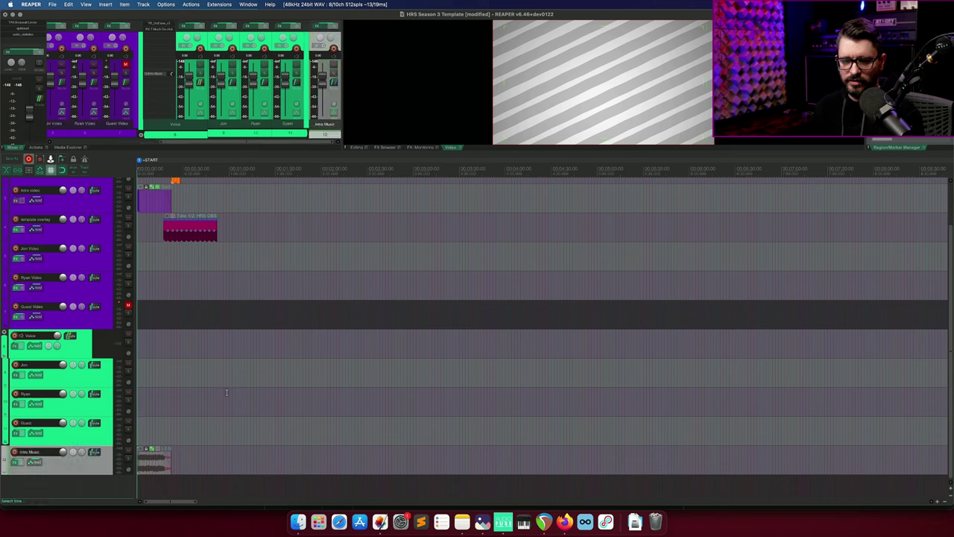
left_click(108, 326)
left_click(93, 439)
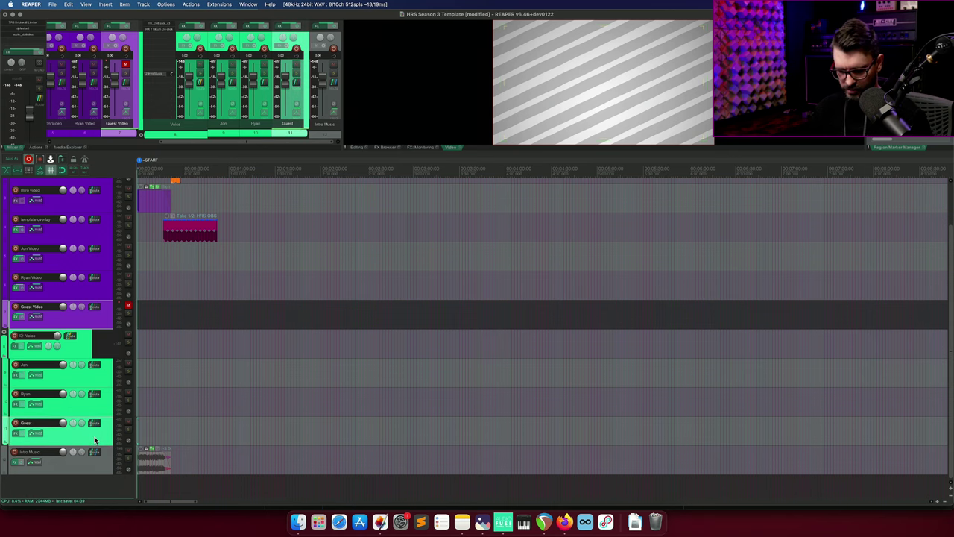
key("Delete")
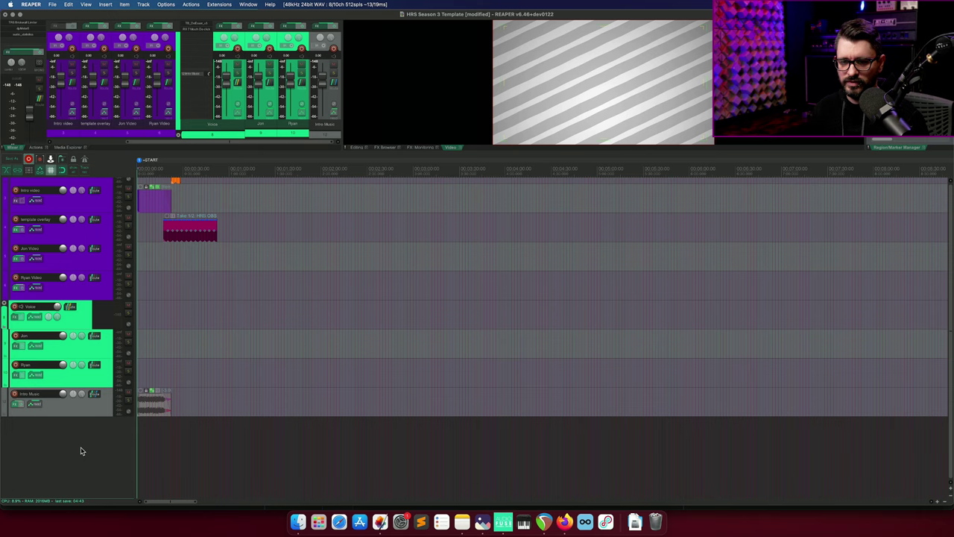
Check the Intro Music track's ReaComp sidechain compressor settings.
left_click(76, 416)
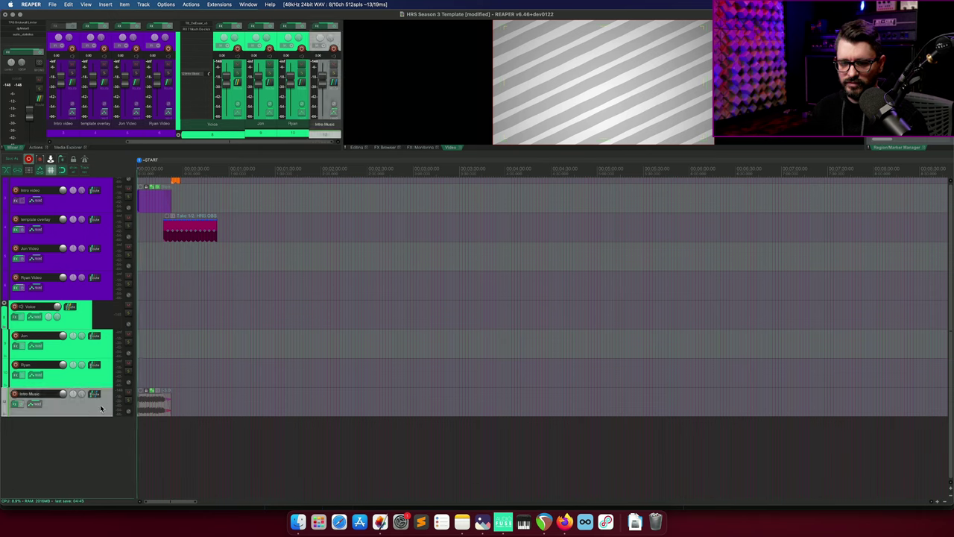
left_click(74, 448)
left_click(108, 402)
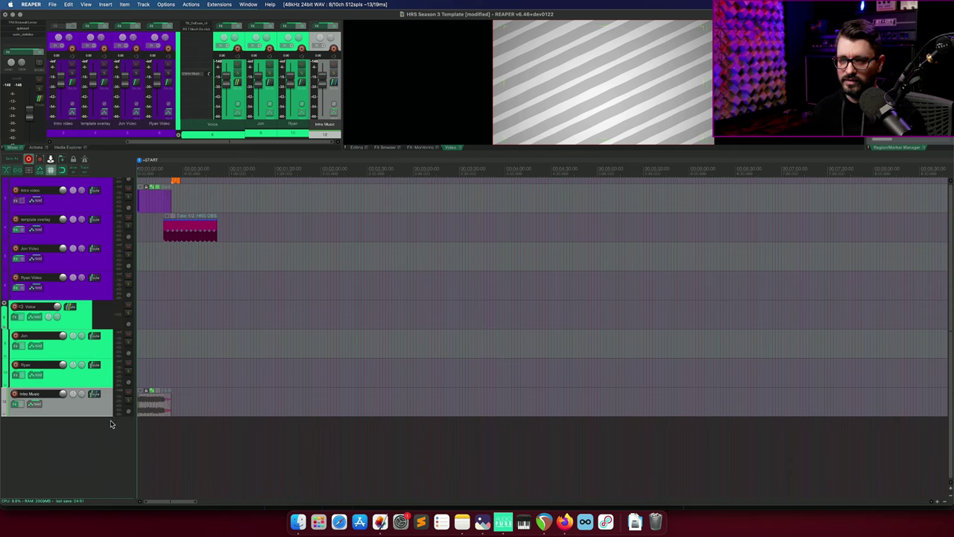
left_click(15, 403)
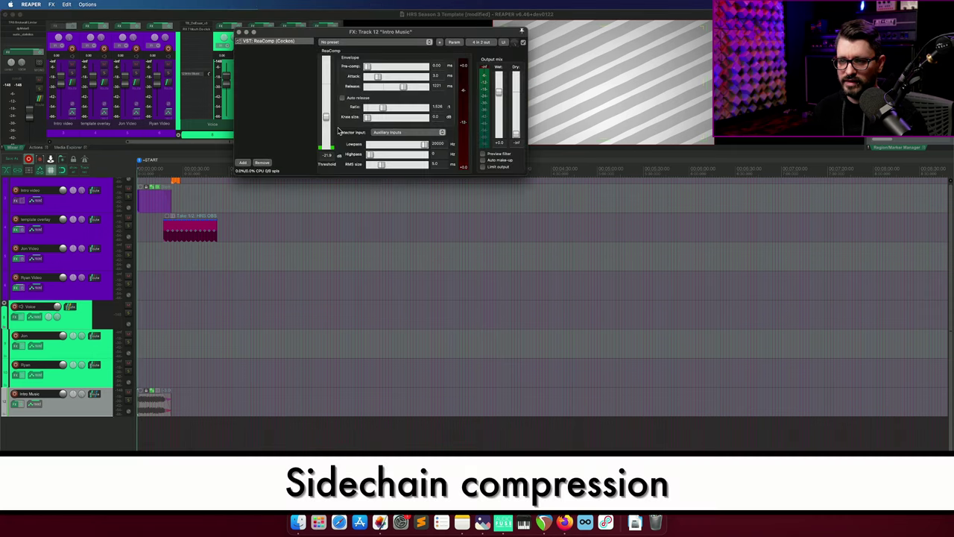
left_click(239, 32)
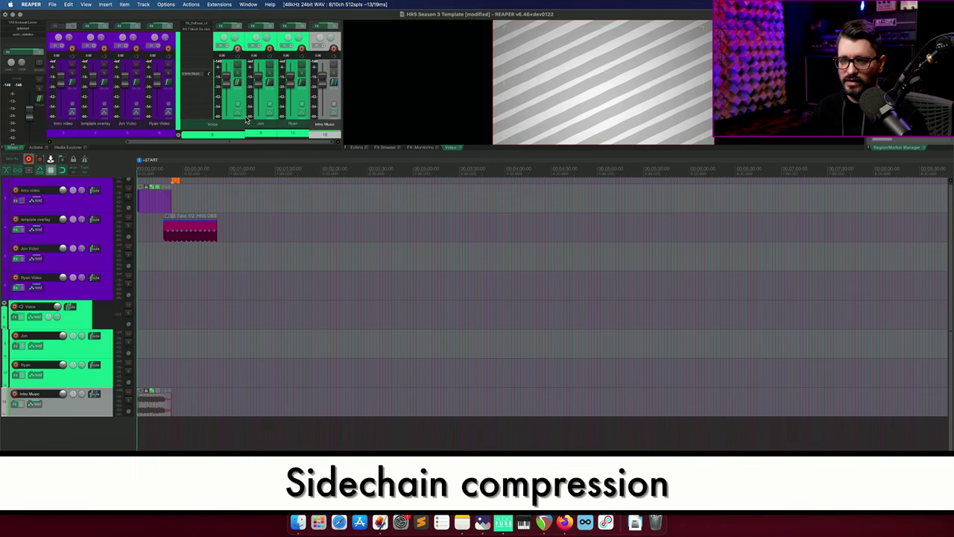
Select the time span where the intro and overlay overlap.
left_click(184, 271)
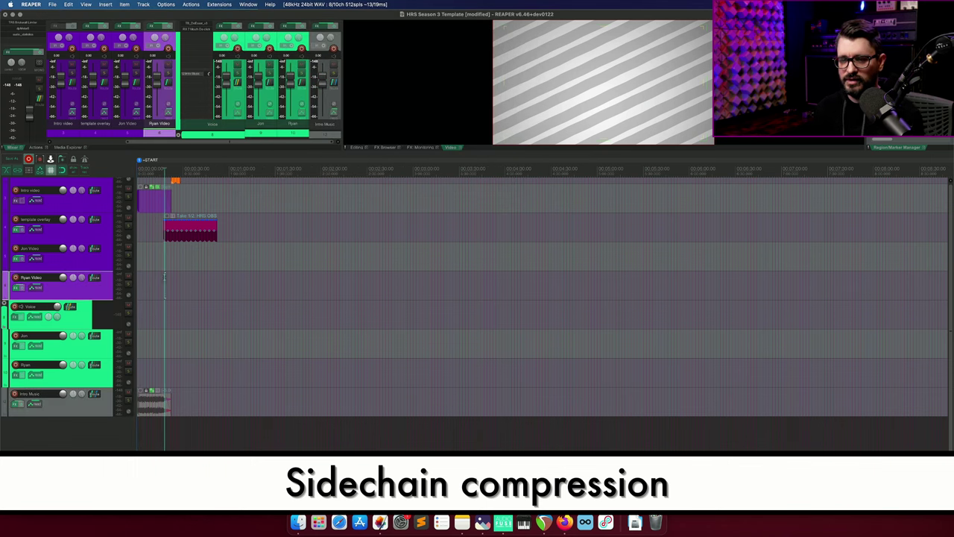
scroll(222, 356, "up", 2)
scroll(222, 356, "up", 5)
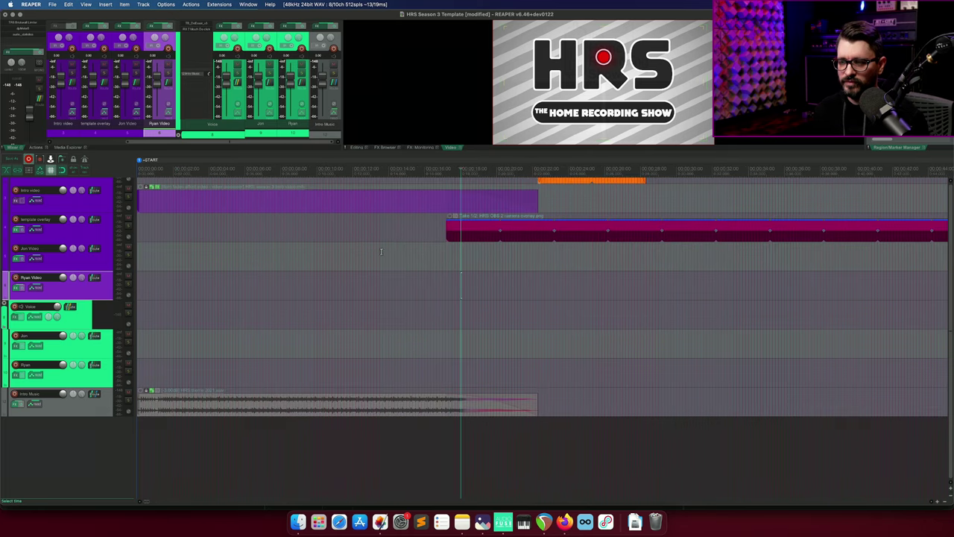
left_click_drag(446, 246, 538, 255)
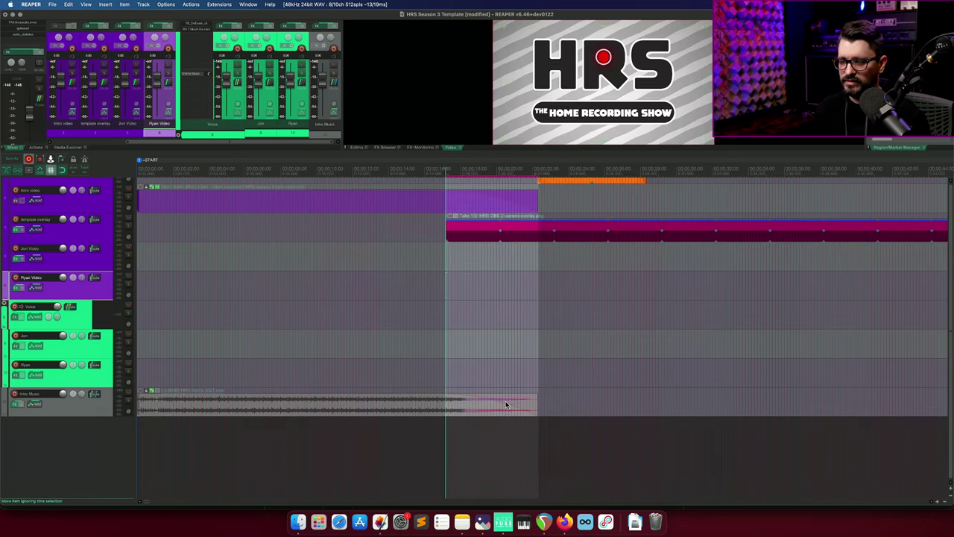
scroll(487, 278, "down", 1)
scroll(488, 279, "down", 8)
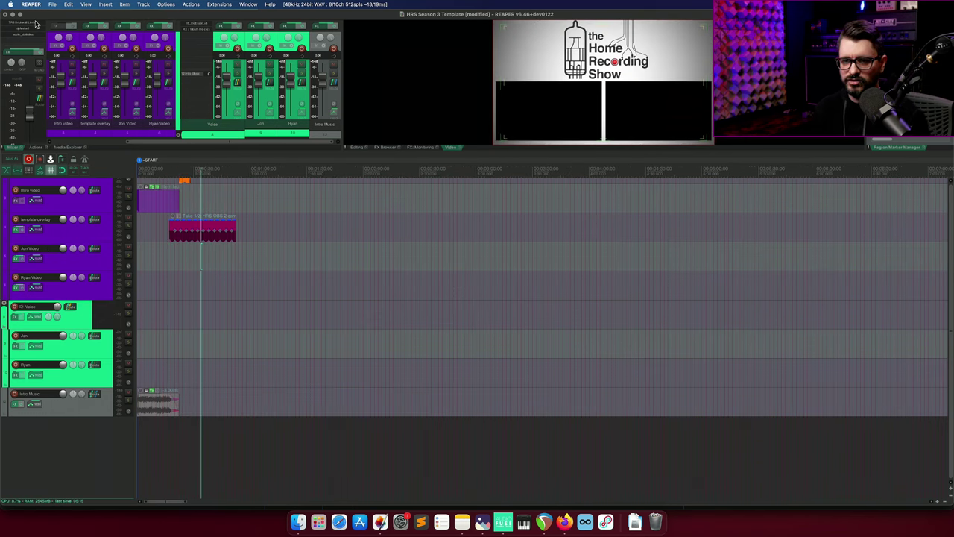
Check the master track's T-Racks limiter.
left_click(35, 24)
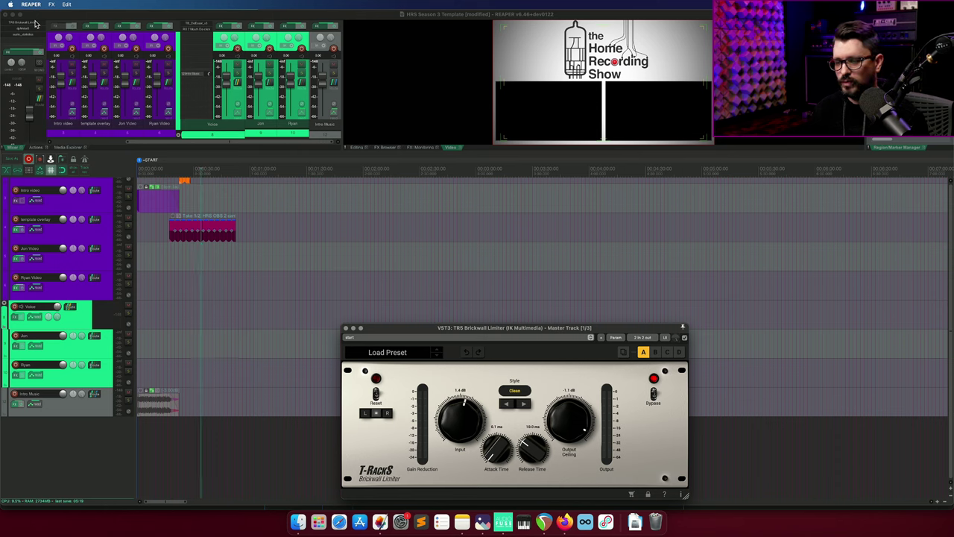
left_click(35, 24)
left_click(35, 23)
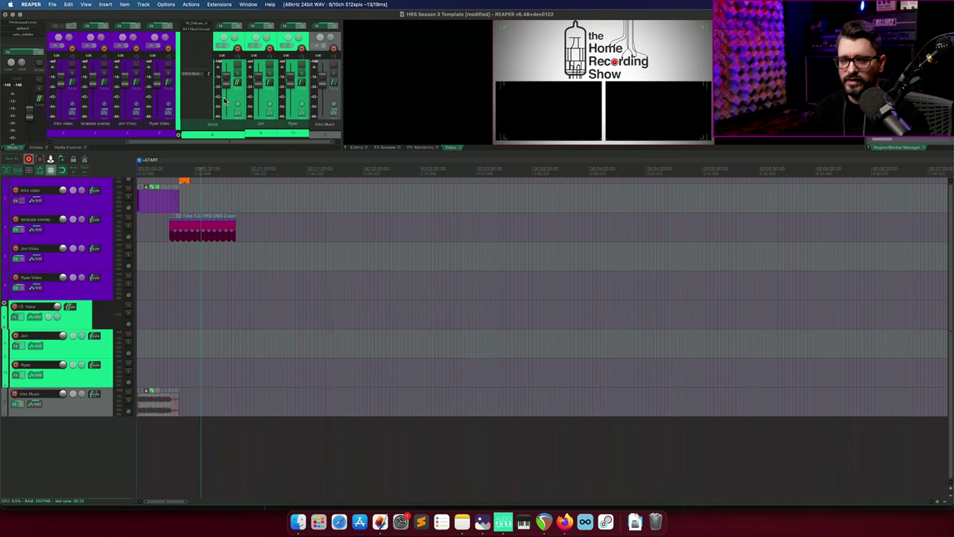
Launch HeDa_Loudness Graph VIP from Extensions > HeDaScripts.
left_click(223, 5)
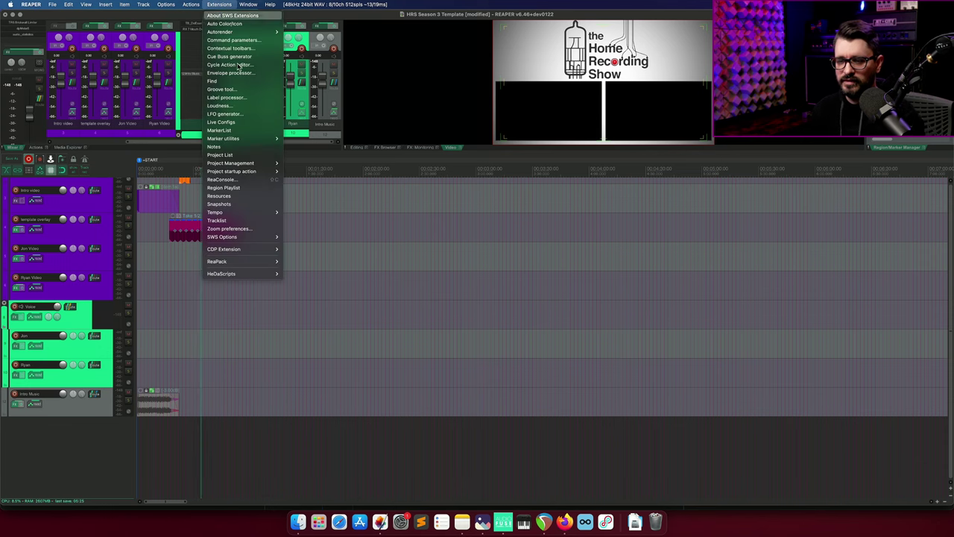
mouse_move(274, 273)
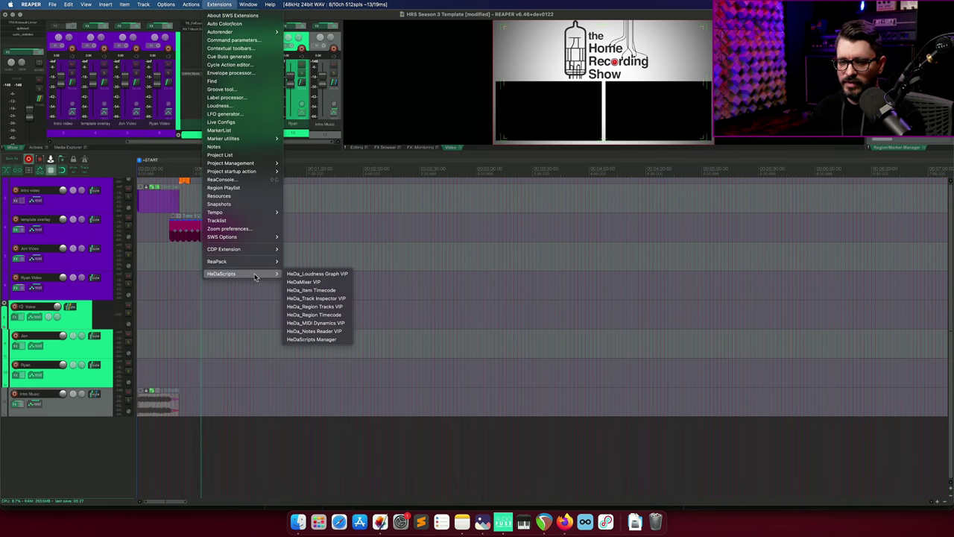
left_click(325, 285)
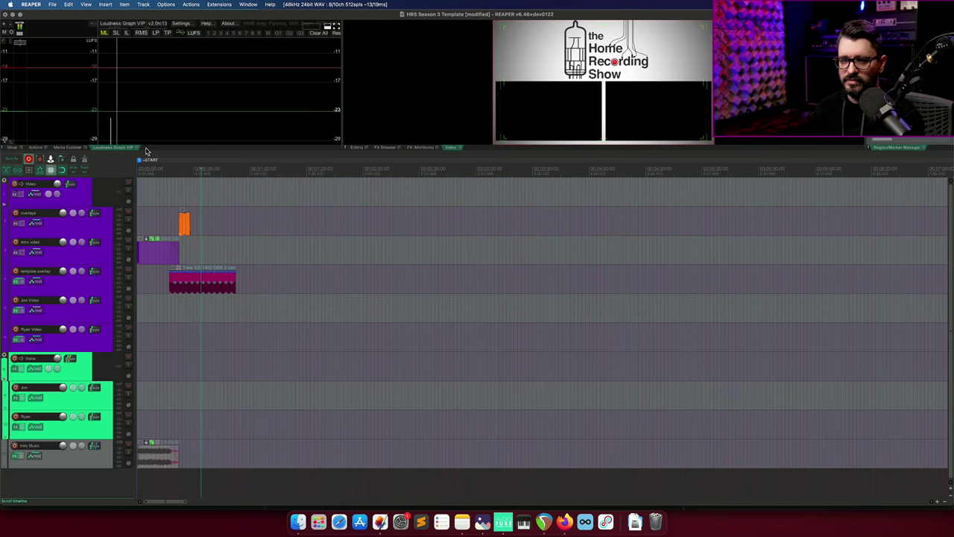
Play part of the intro and read about -16.5 LUFS on the loudness graph.
left_click(171, 205)
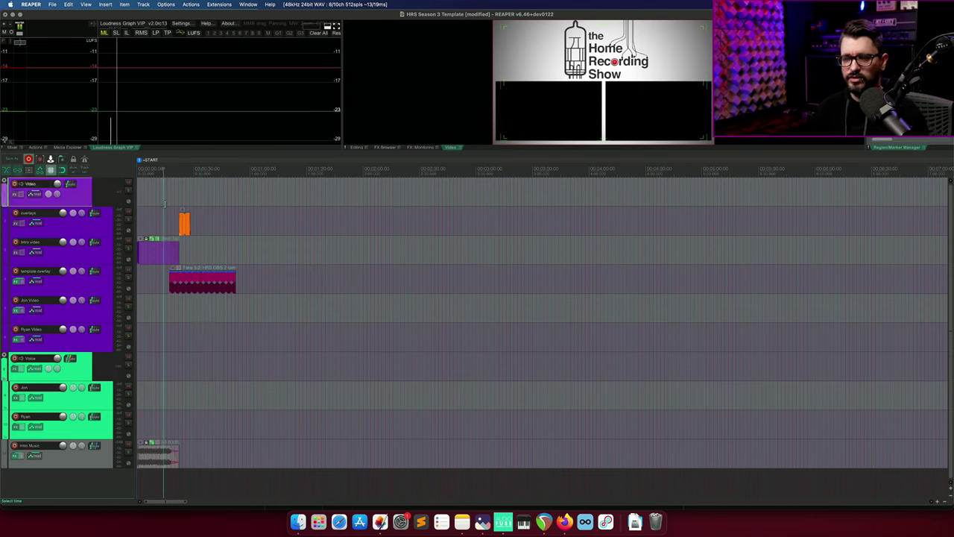
scroll(298, 223, "up", 10)
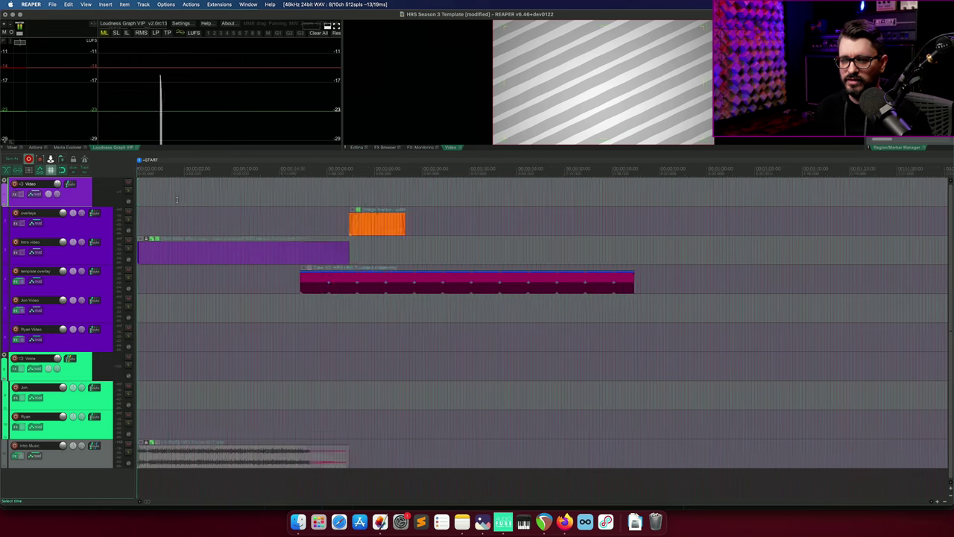
left_click(238, 222)
key("space")
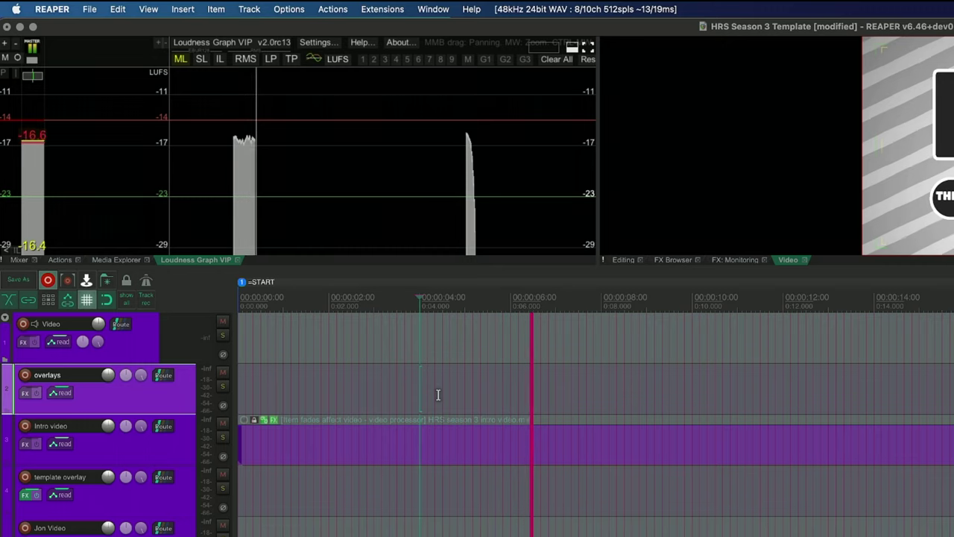
key("space")
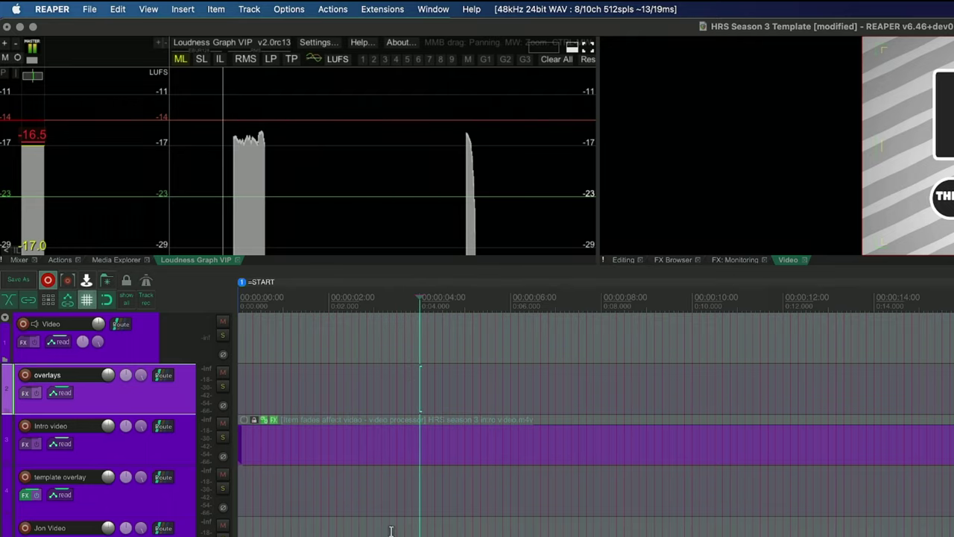
scroll(390, 531, "down", 8)
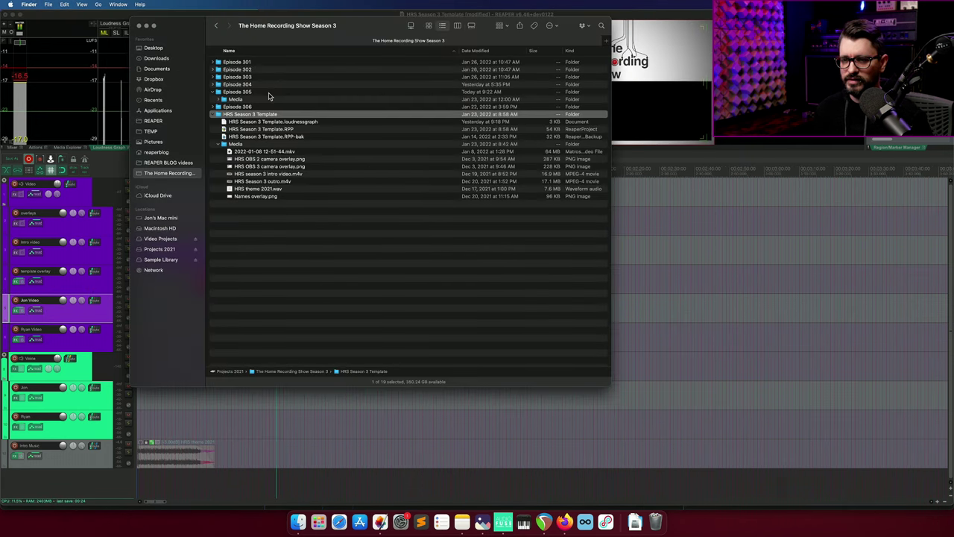
Open Episode 305's Media folder and add HRS-01-21-2022-001.WAV to the second host's audio track.
double_click(269, 97)
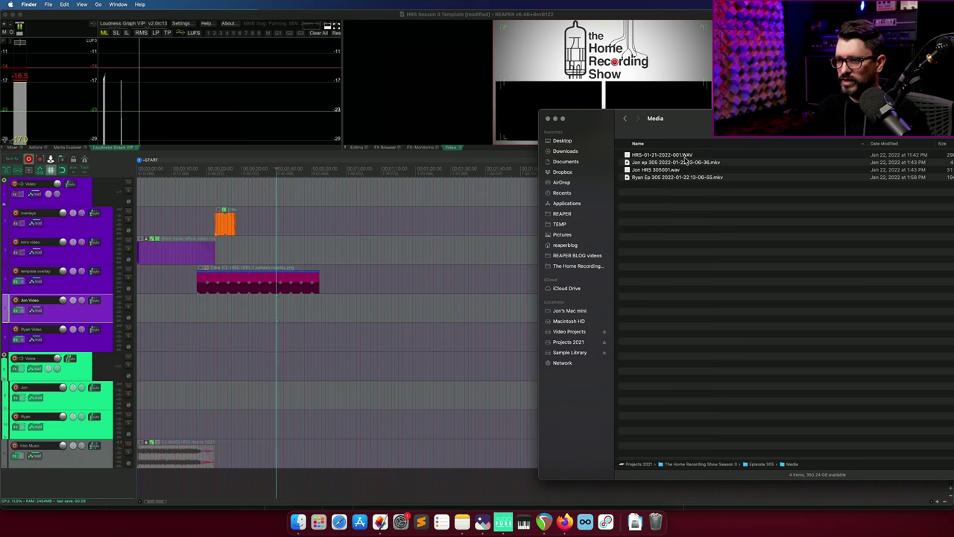
left_click(690, 156)
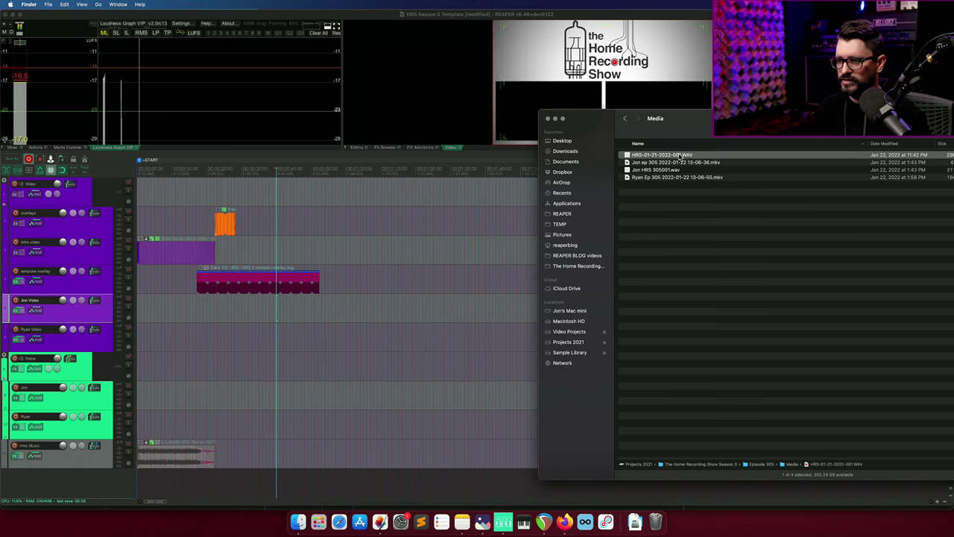
scroll(405, 268, "right", 10)
scroll(412, 270, "left", 10)
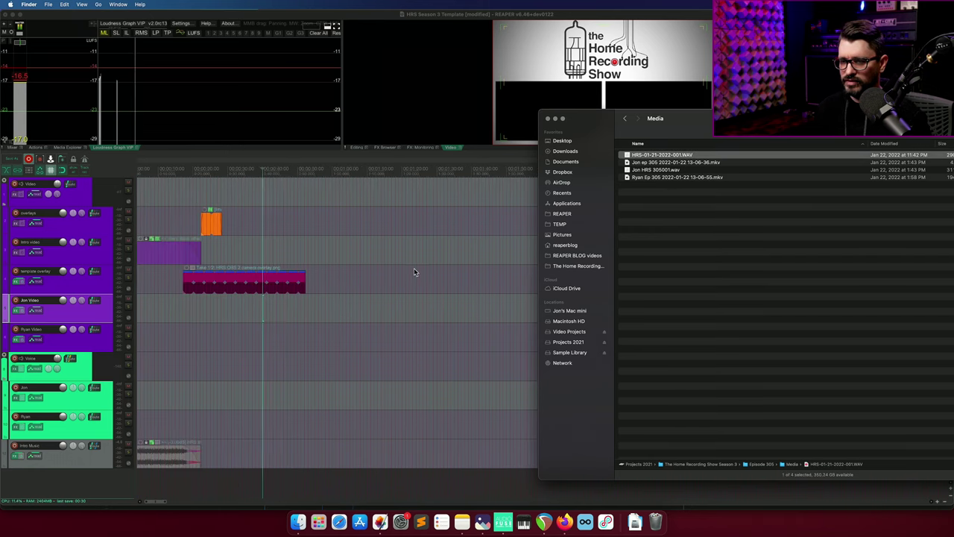
left_click_drag(662, 155, 393, 426)
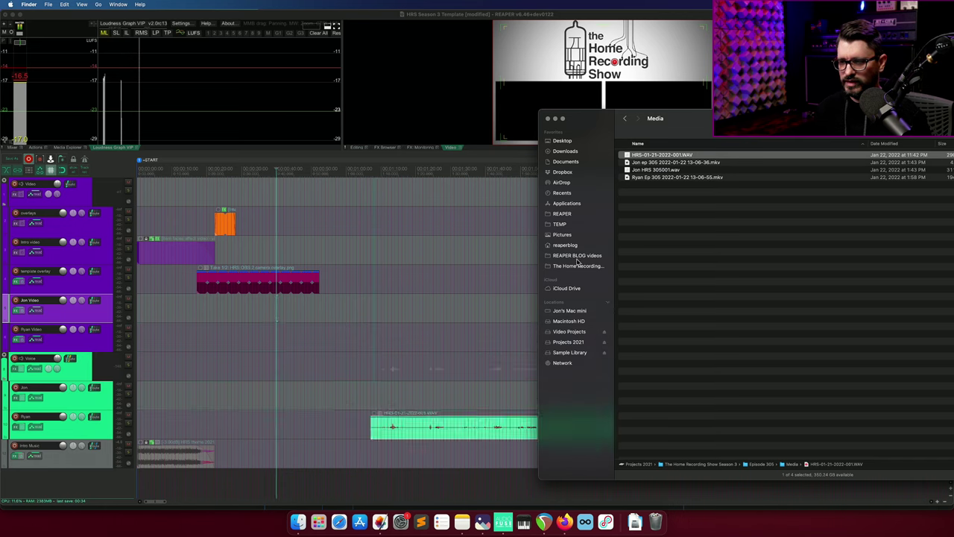
Place the first host's audio and both hosts' videos on their matching tracks.
left_click(653, 162)
left_click(655, 170)
left_click_drag(397, 424, 371, 393)
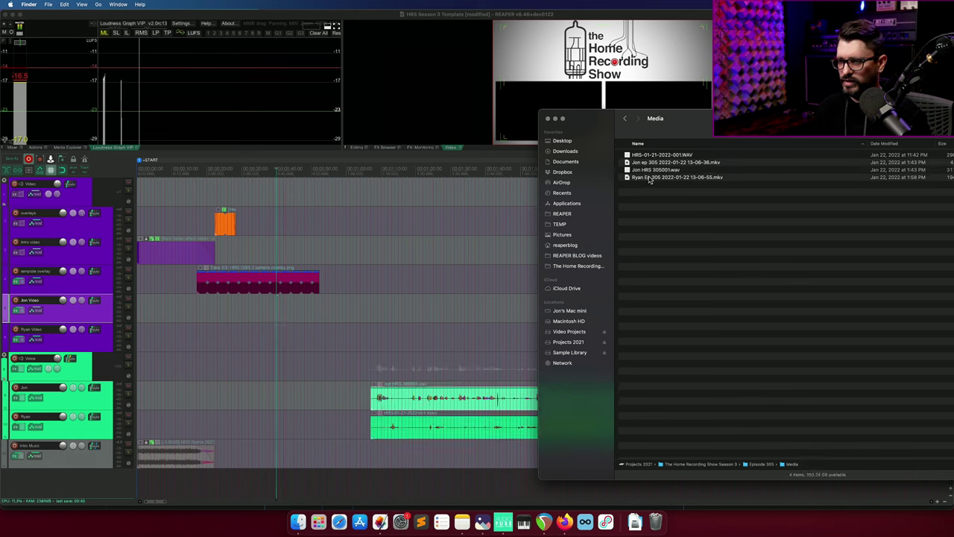
left_click_drag(652, 178, 371, 340)
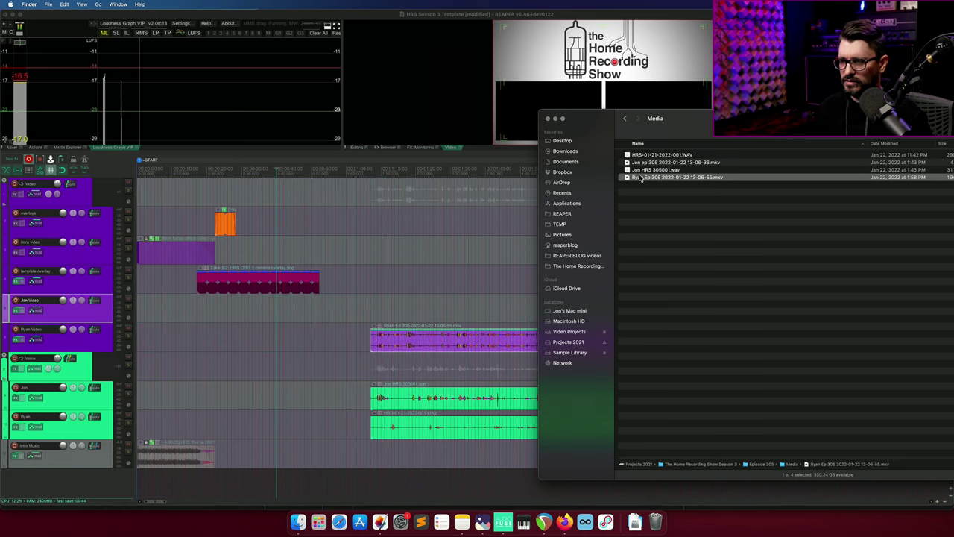
left_click_drag(662, 167, 371, 310)
left_click(414, 300)
Shift the first host's audio so its transient meets the edit point, then play to check sync.
scroll(369, 303, "down", 3)
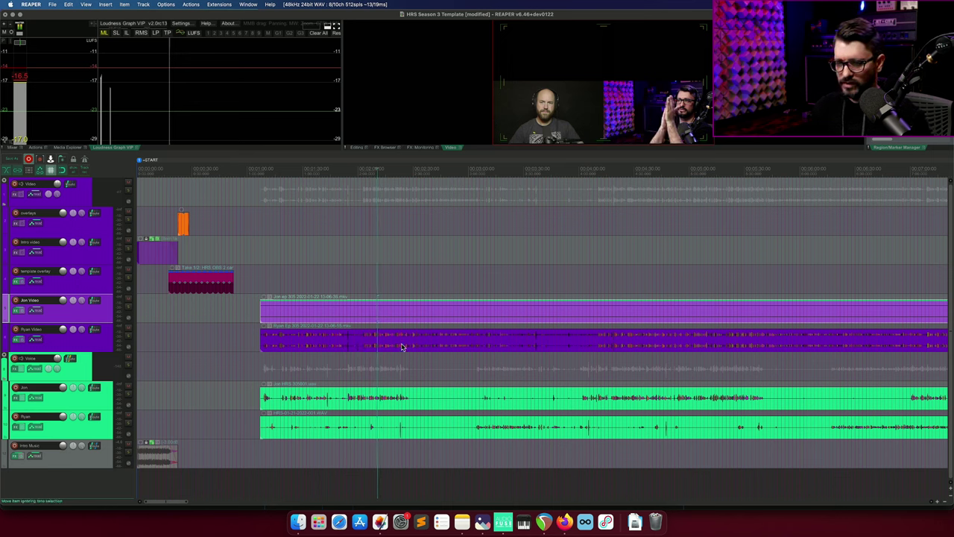
left_click_drag(338, 393, 389, 397)
scroll(567, 396, "up", 10)
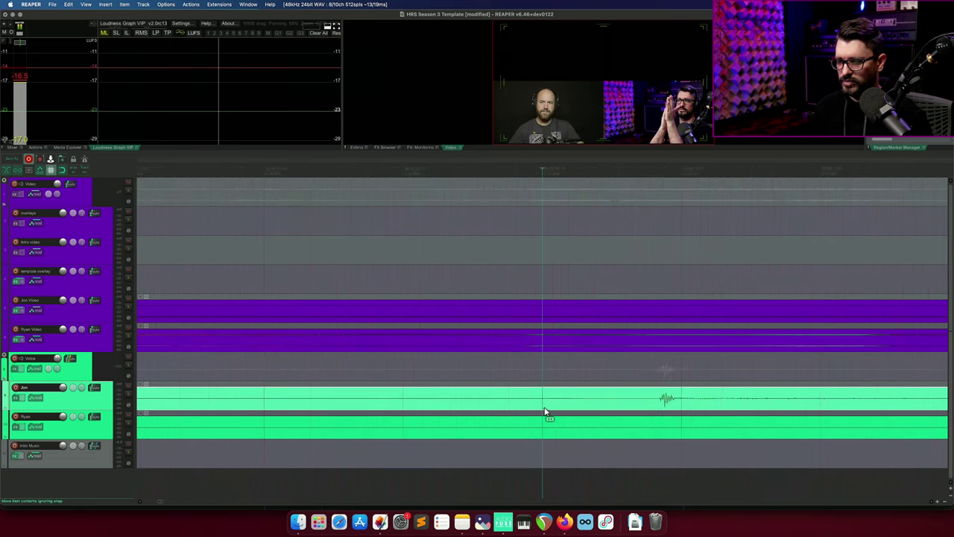
scroll(561, 410, "up", 2)
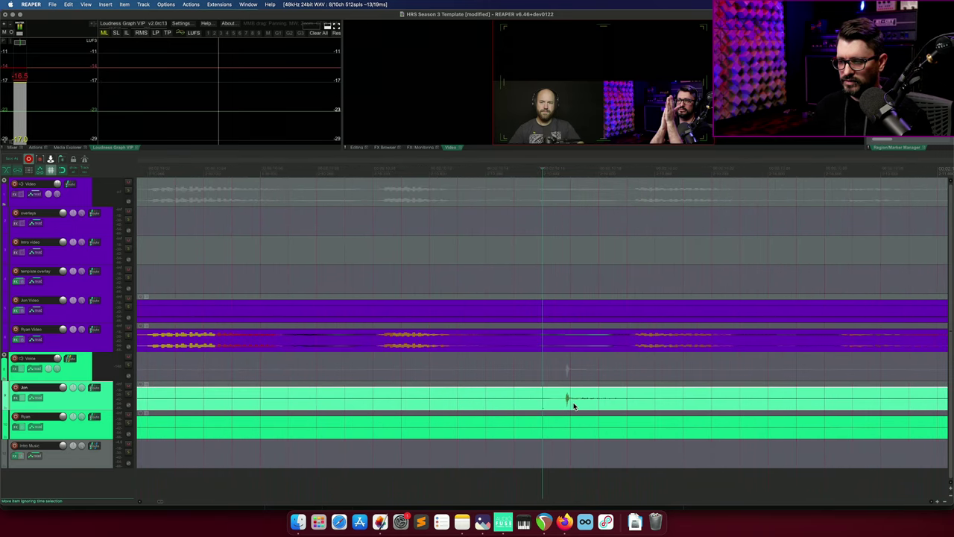
left_click_drag(572, 405, 516, 409)
scroll(563, 193, "down", 3)
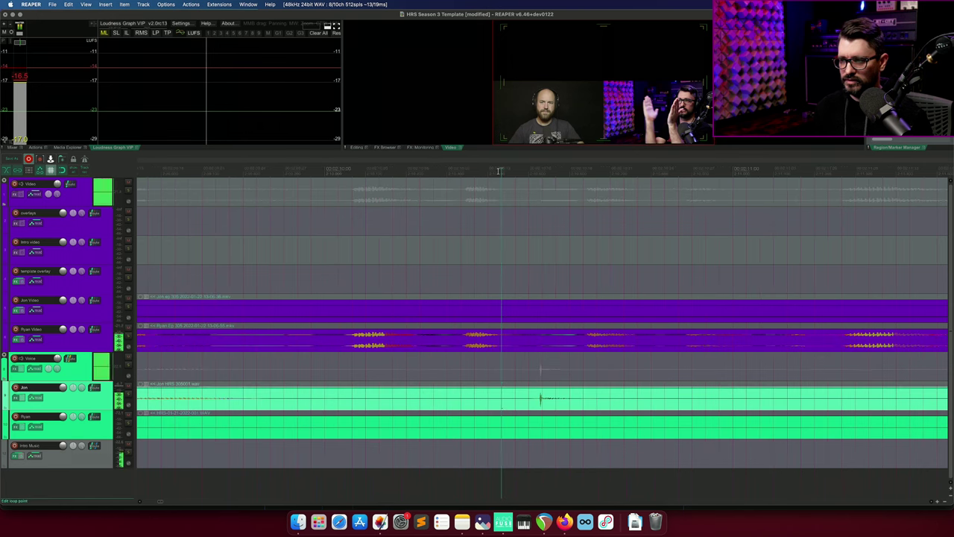
key("space")
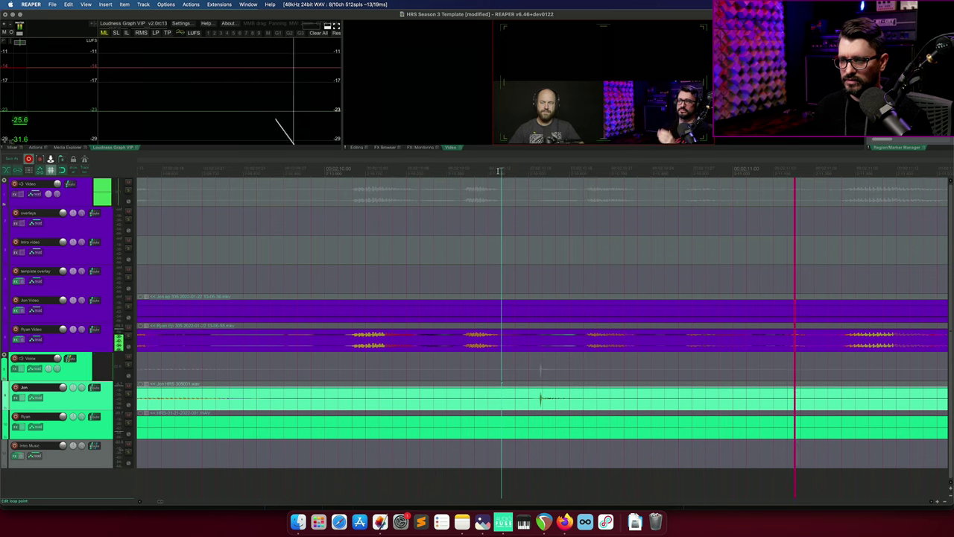
scroll(511, 398, "down", 3)
left_click(512, 397)
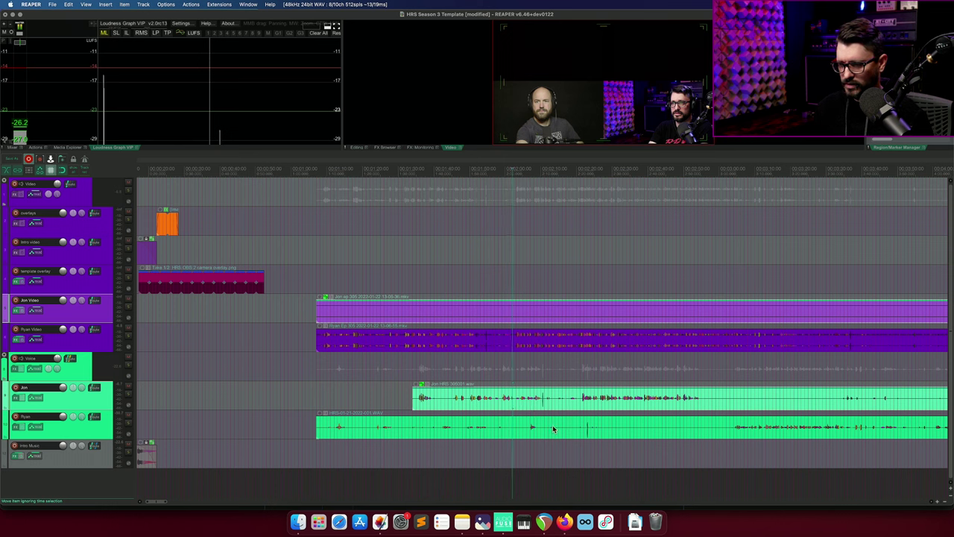
Move the second host's audio earlier to match his video and verify by playback.
left_click(491, 344)
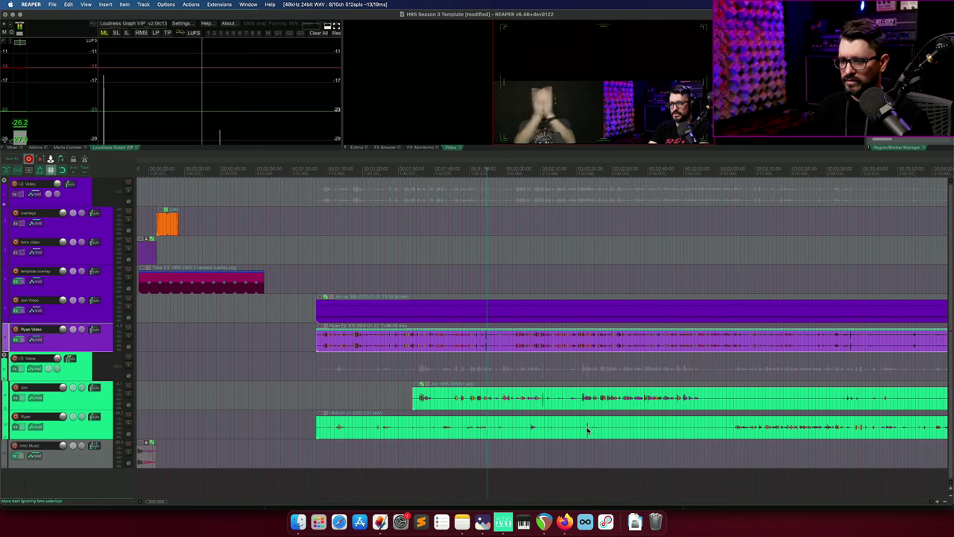
left_click_drag(587, 430, 500, 430)
scroll(500, 431, "up", 5)
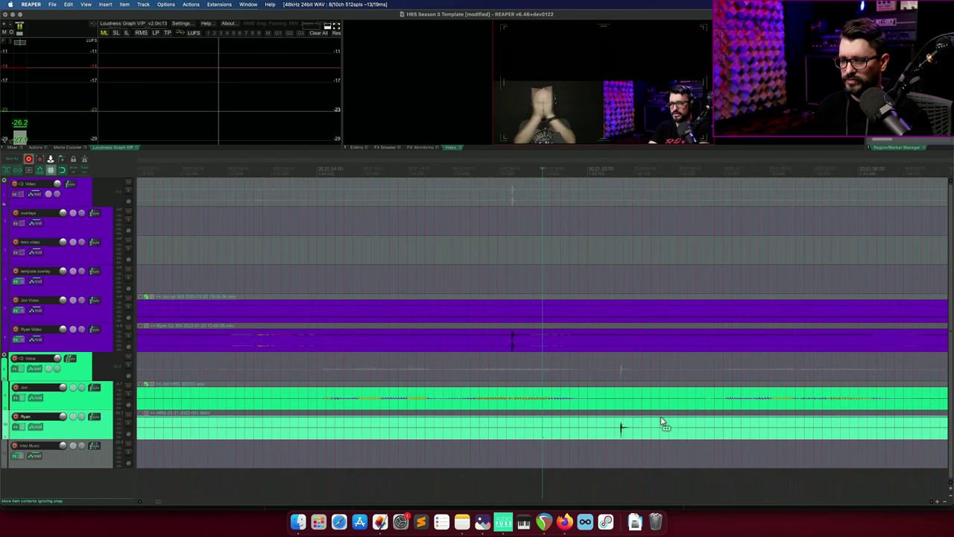
left_click_drag(667, 423, 594, 424)
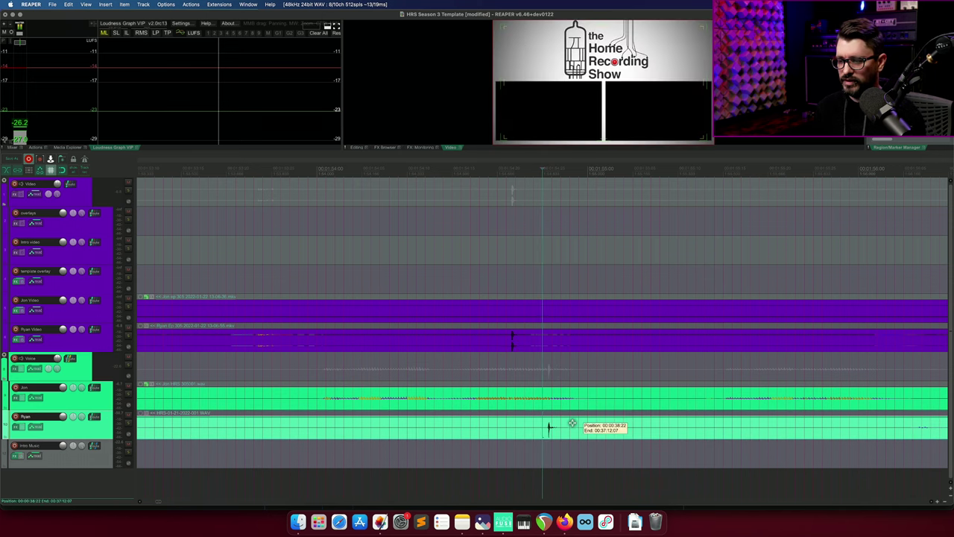
left_click(543, 344)
key("space")
scroll(521, 402, "down", 3)
left_click(513, 415)
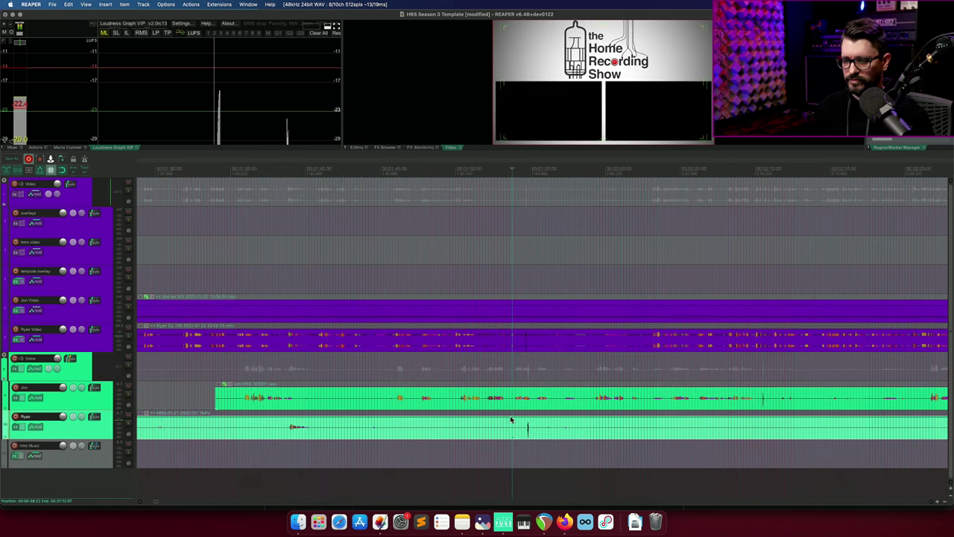
left_click(289, 343)
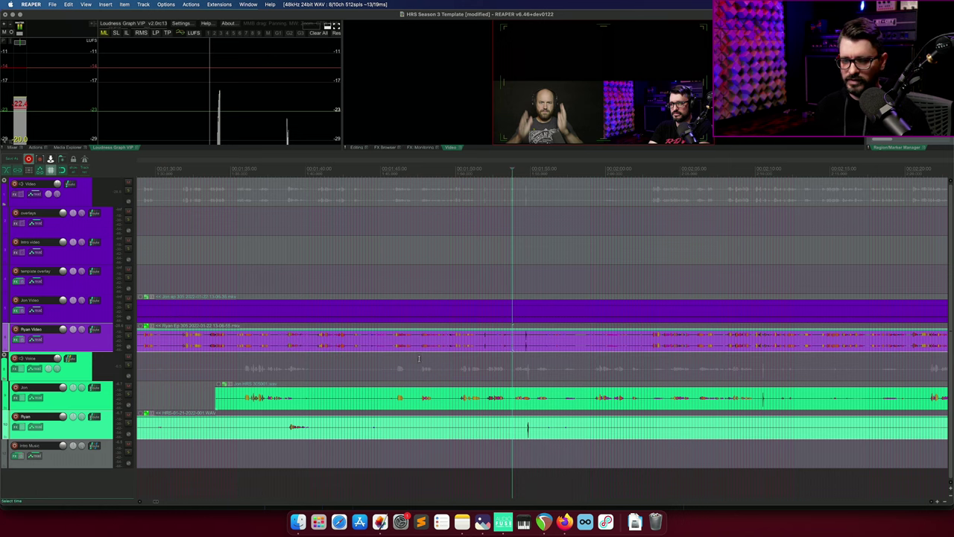
scroll(522, 410, "down", 5)
Align the selected items to the play position and move all episode items to right after the intro.
key("ctrl+shift+m")
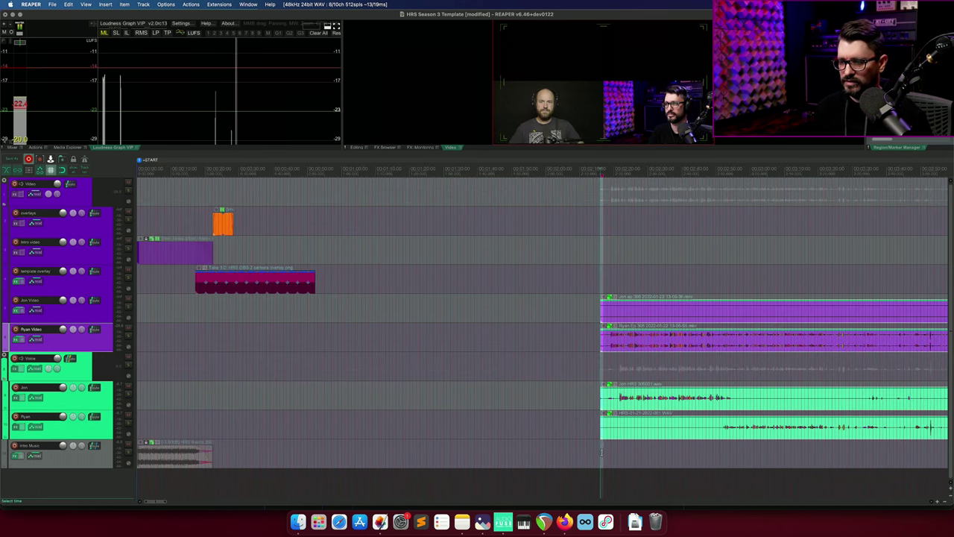
left_click_drag(628, 312, 374, 306)
scroll(489, 360, "right", 3)
scroll(587, 366, "right", 3)
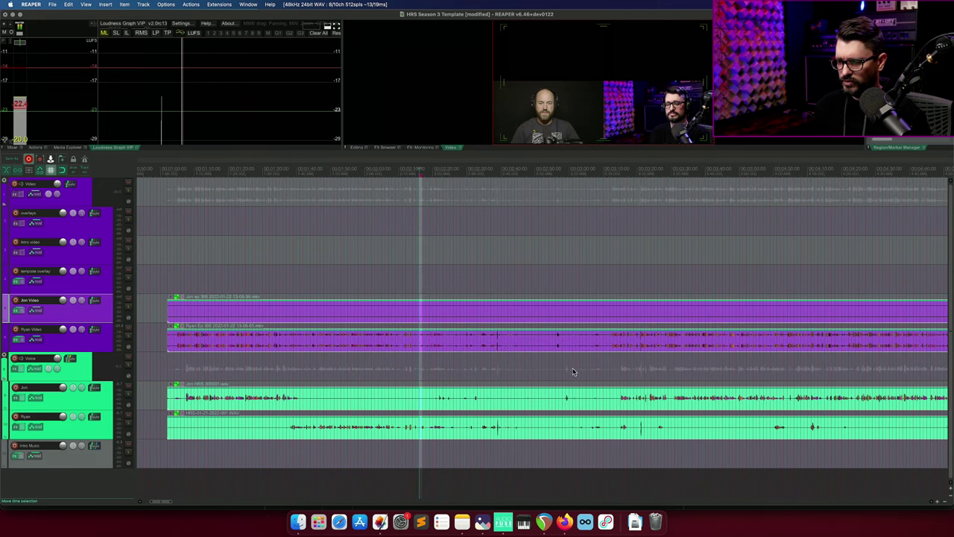
left_click(615, 399)
scroll(629, 410, "right", 4)
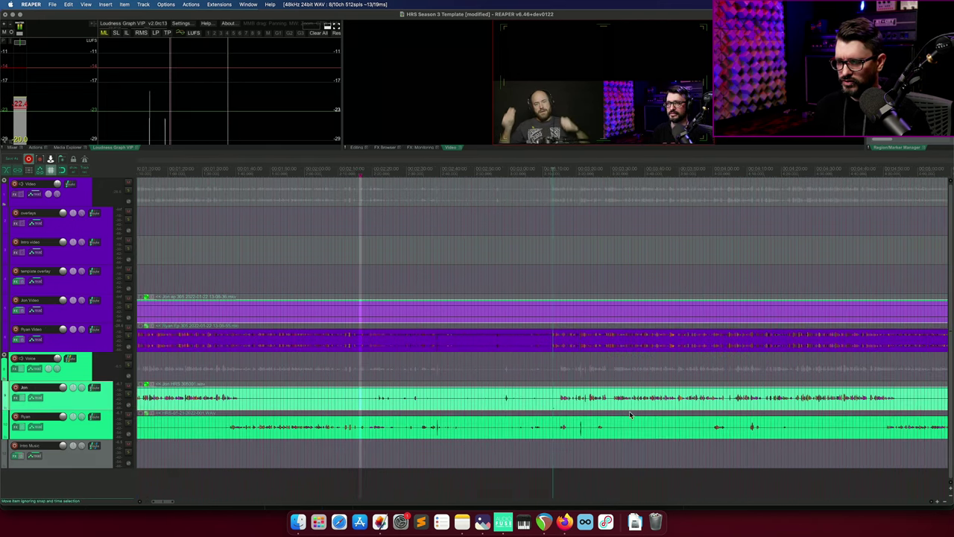
scroll(629, 415, "right", 7)
Play the conversation from the first host's audio to check sync.
left_click(598, 408)
scroll(599, 408, "up", 5)
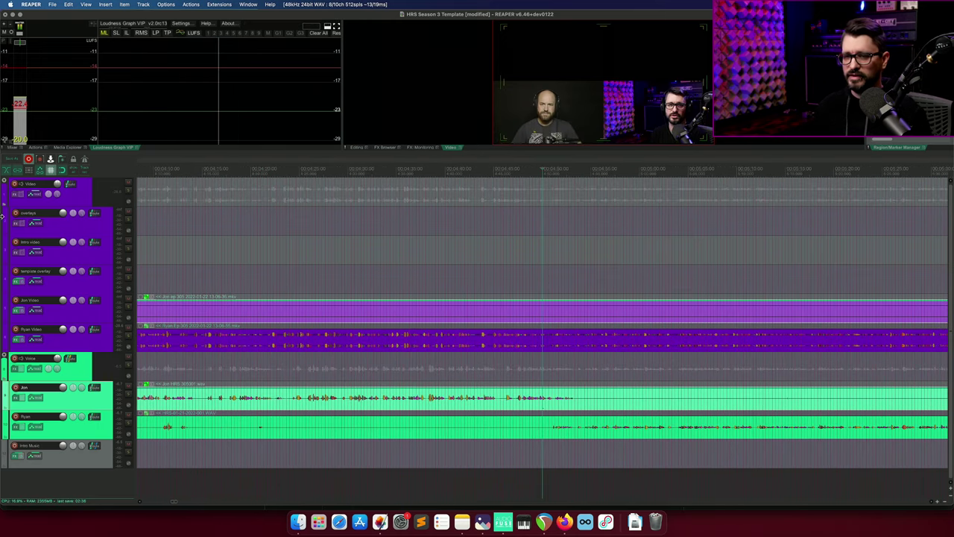
scroll(590, 356, "up", 6)
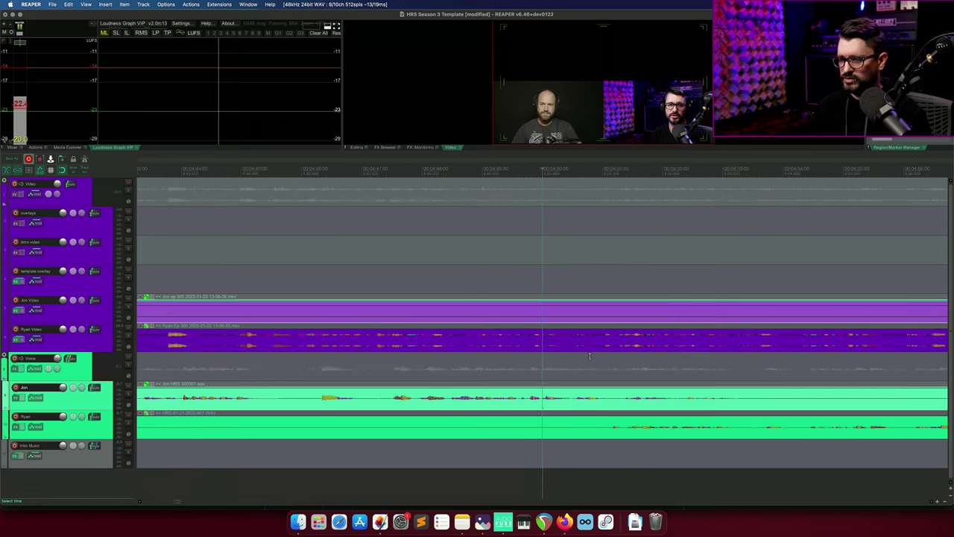
scroll(584, 354, "right", 7)
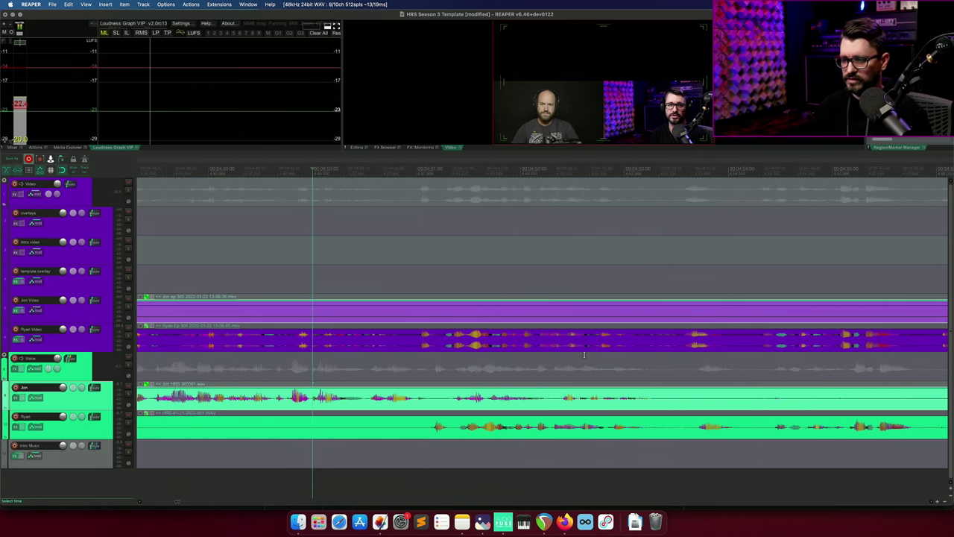
scroll(602, 402, "down", 3)
left_click(681, 408)
scroll(683, 407, "down", 3)
key("space")
scroll(552, 412, "down", 3)
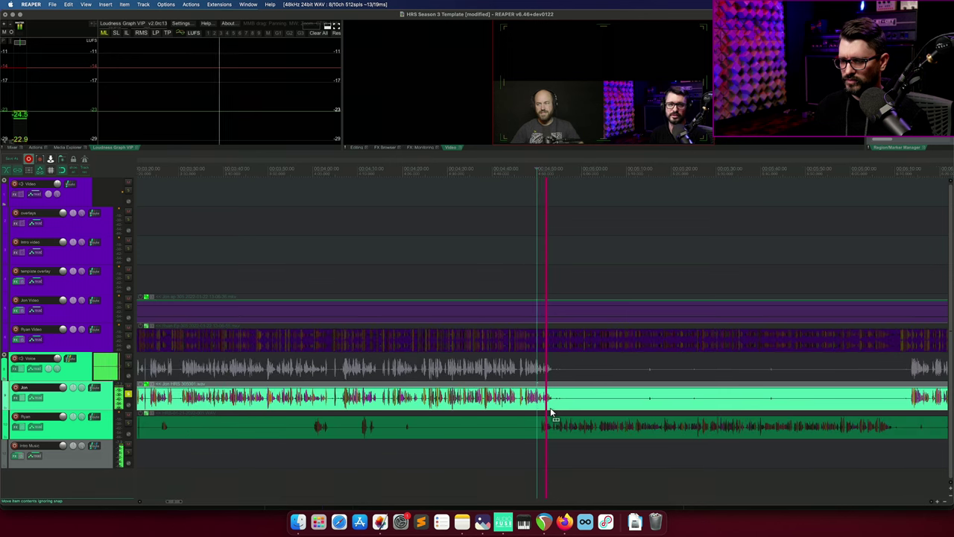
key("space")
Nudge the second host's audio slightly later and play back to verify alignment.
key("ctrl+a")
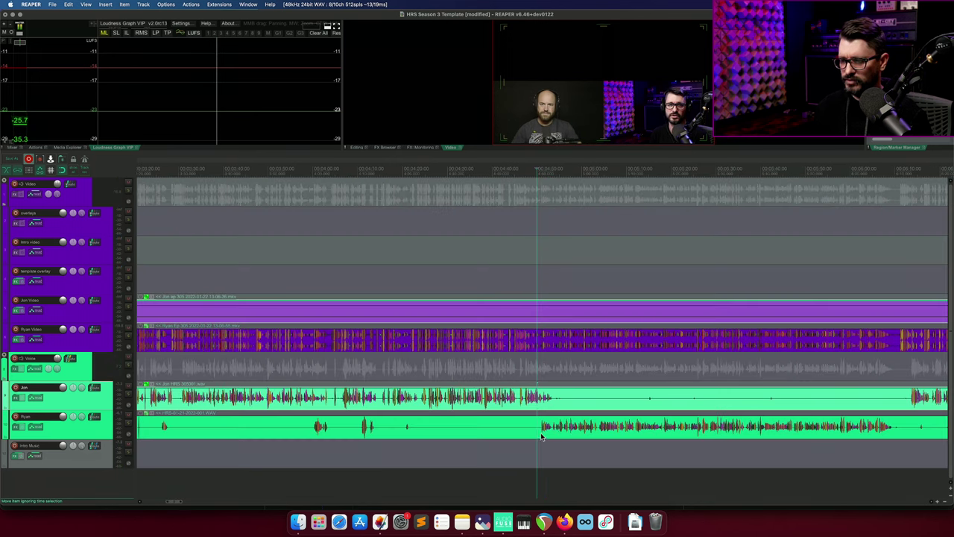
left_click_drag(542, 436, 555, 427)
left_click(545, 407)
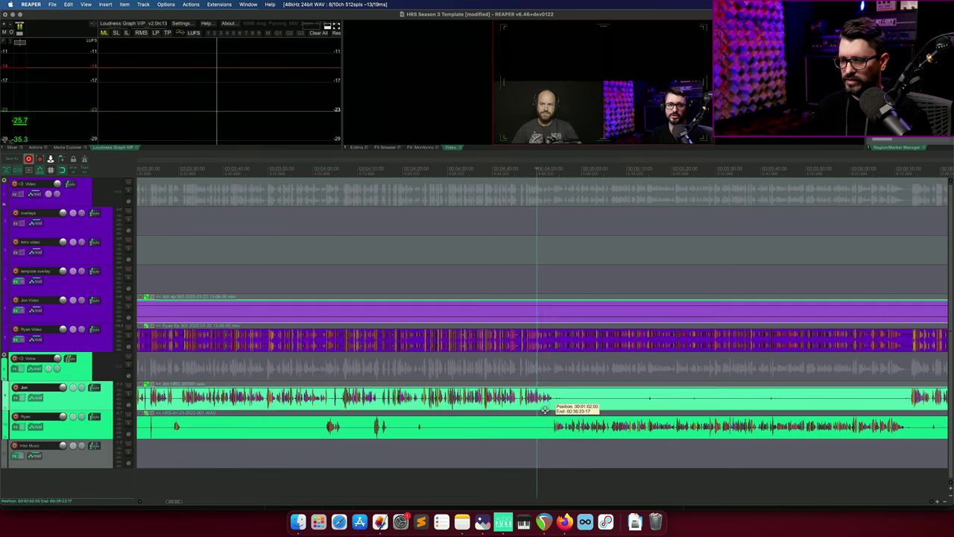
key("space")
scroll(550, 439, "up", 8)
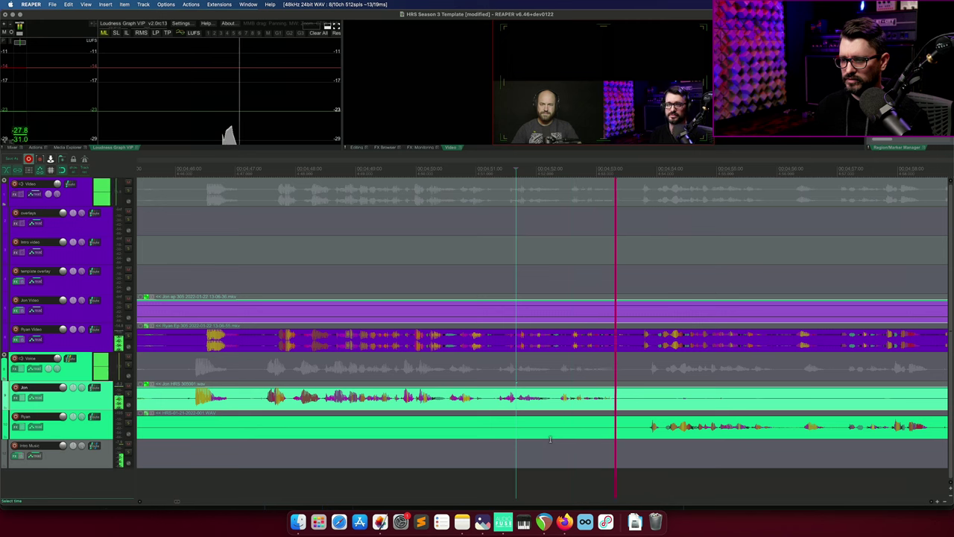
Tick Ignore audio in Source properties for both the second and first host's camera video items.
right_click(500, 335)
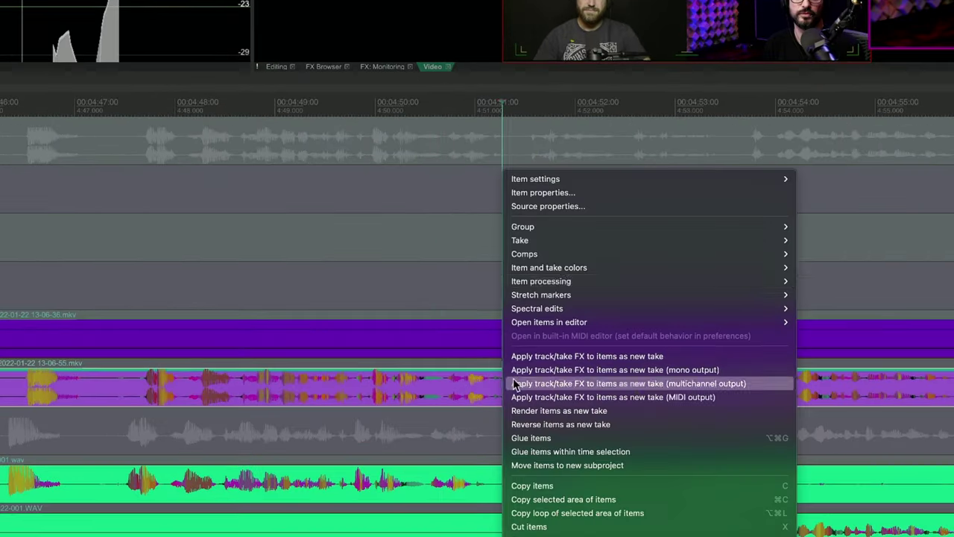
left_click(558, 208)
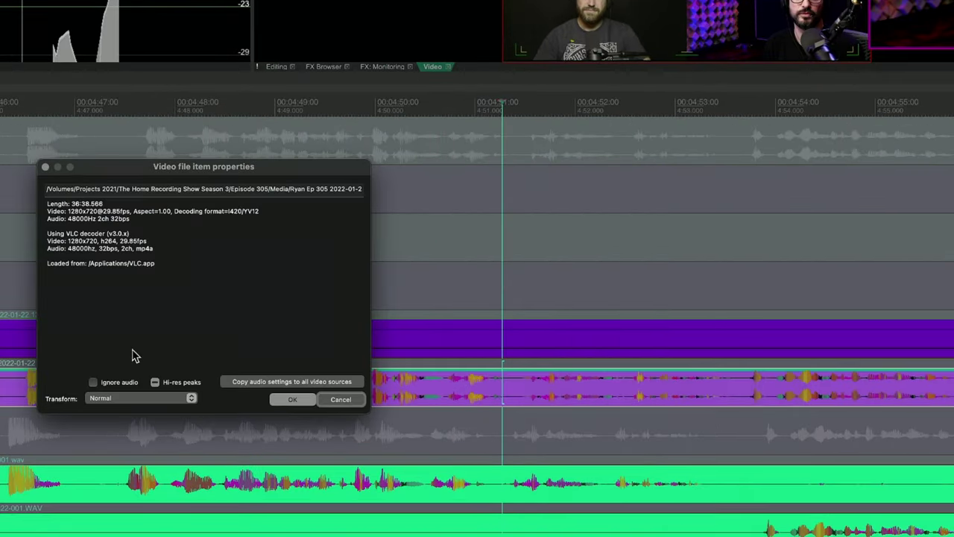
left_click(113, 382)
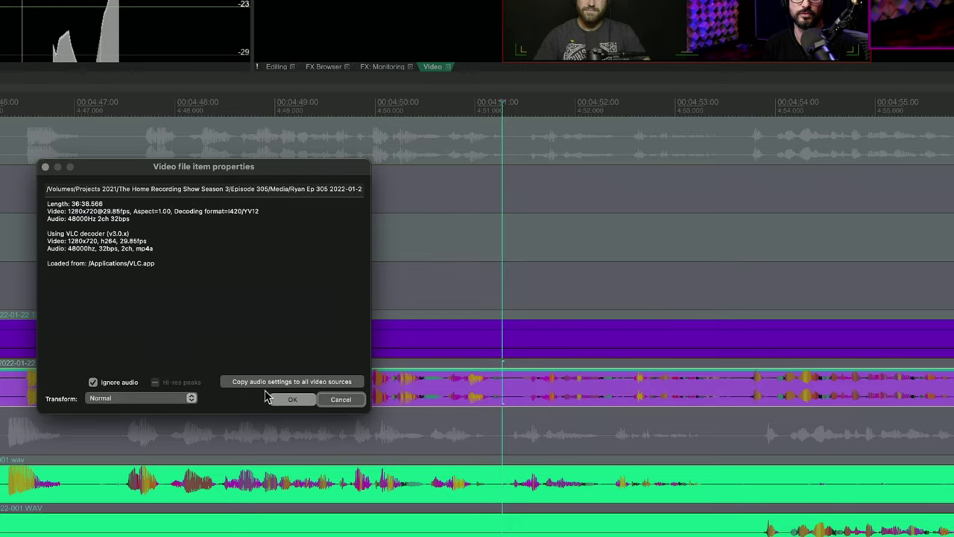
left_click(292, 399)
left_click(303, 351)
right_click(302, 351)
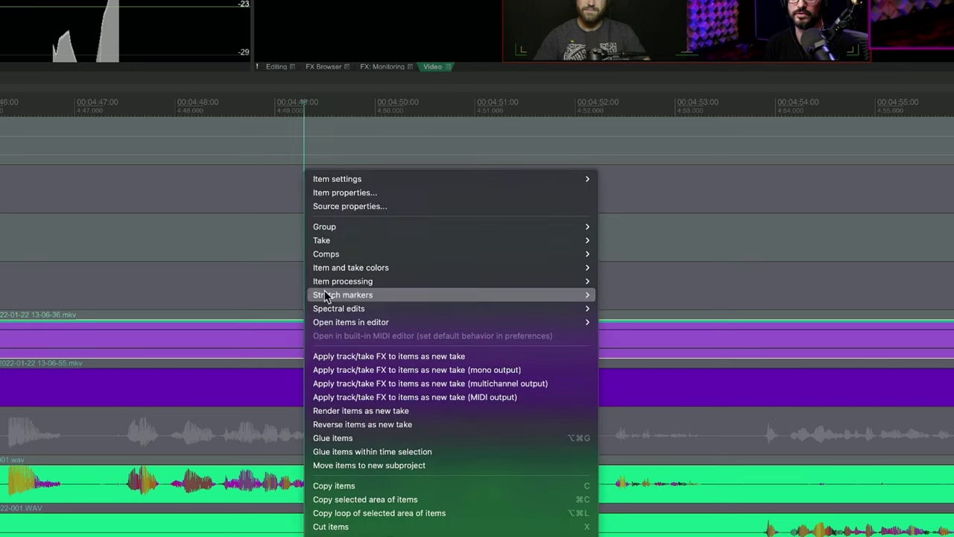
left_click(341, 207)
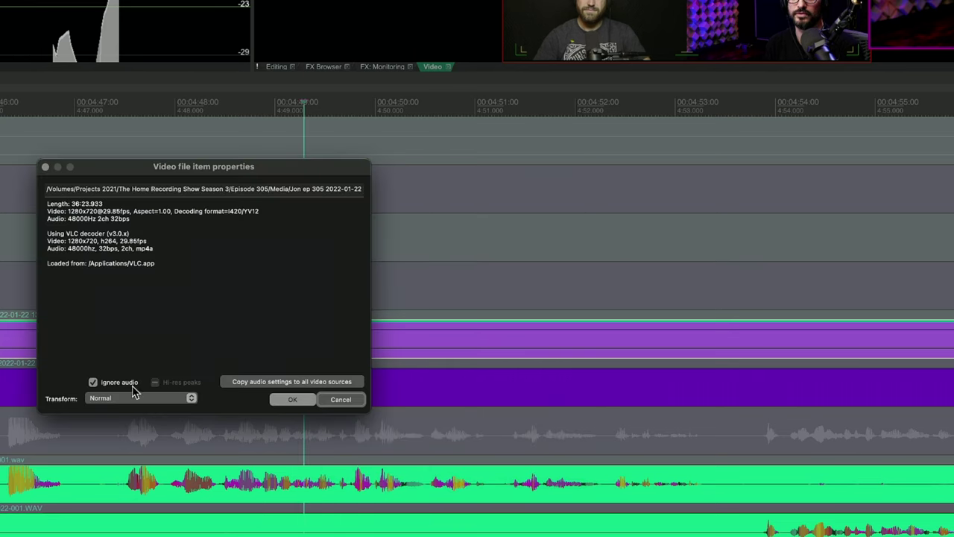
left_click(291, 399)
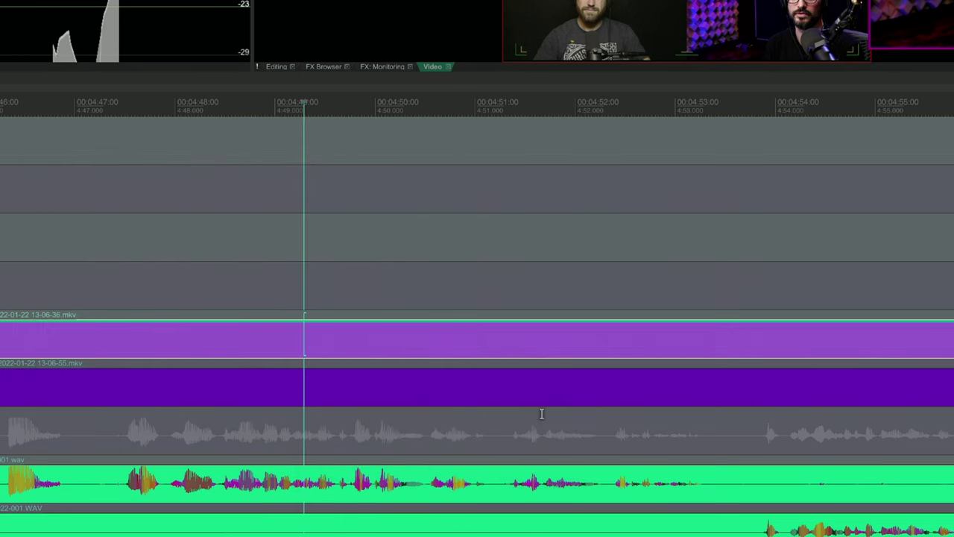
Play back the first host's audio from a chosen start point to review it.
left_click(569, 498)
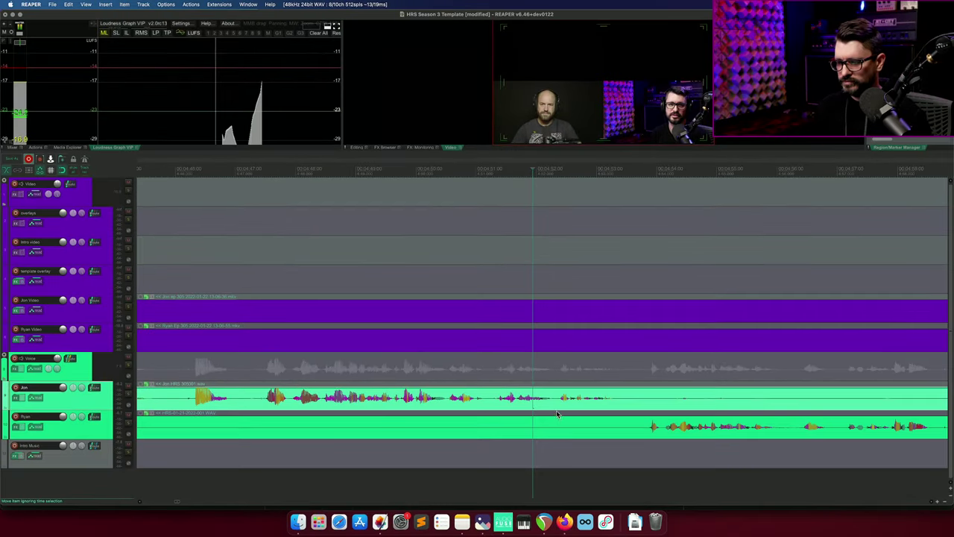
left_click(501, 413)
key("space")
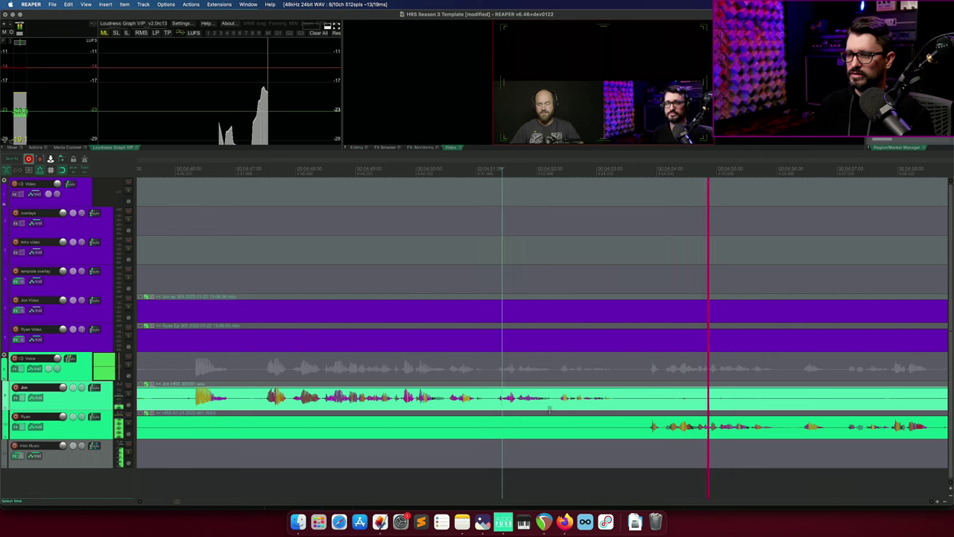
scroll(550, 409, "down", 5)
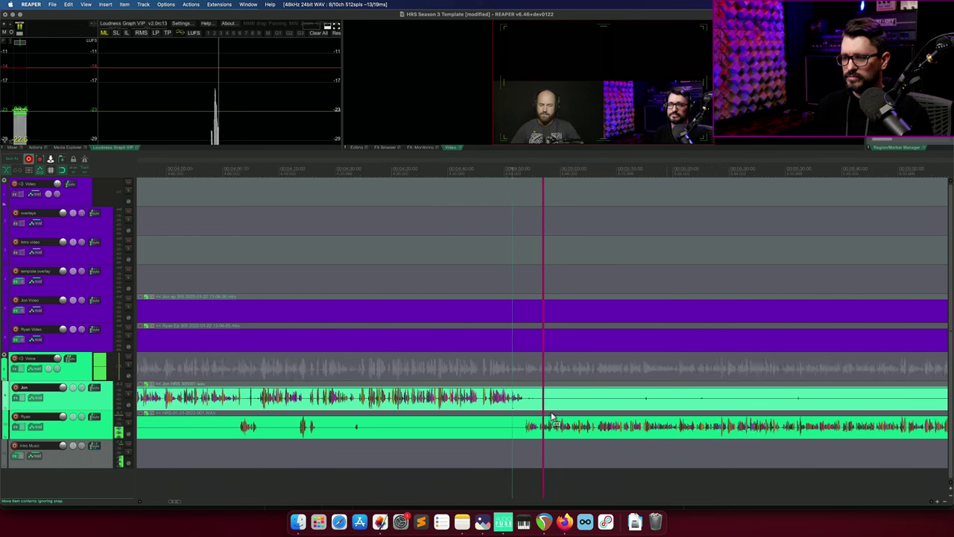
scroll(551, 418, "down", 6)
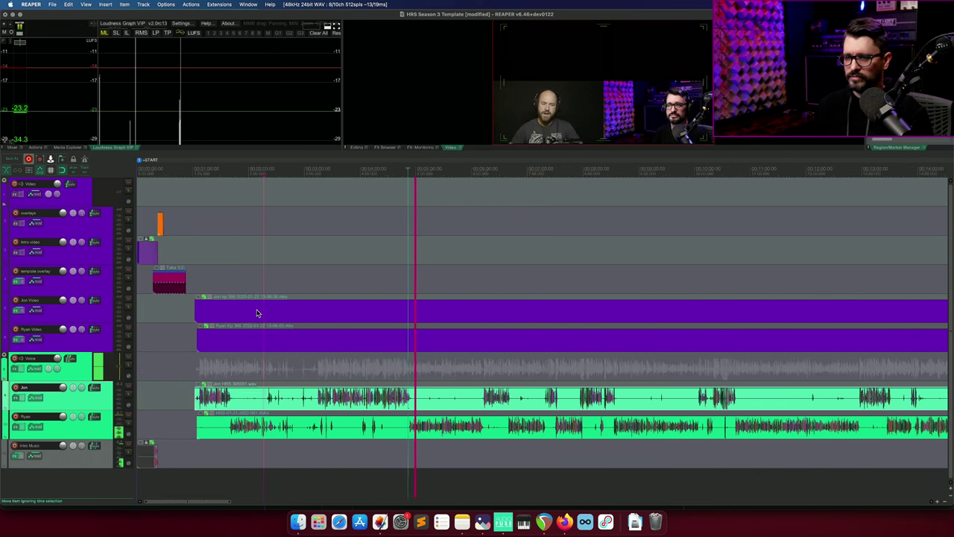
key("space")
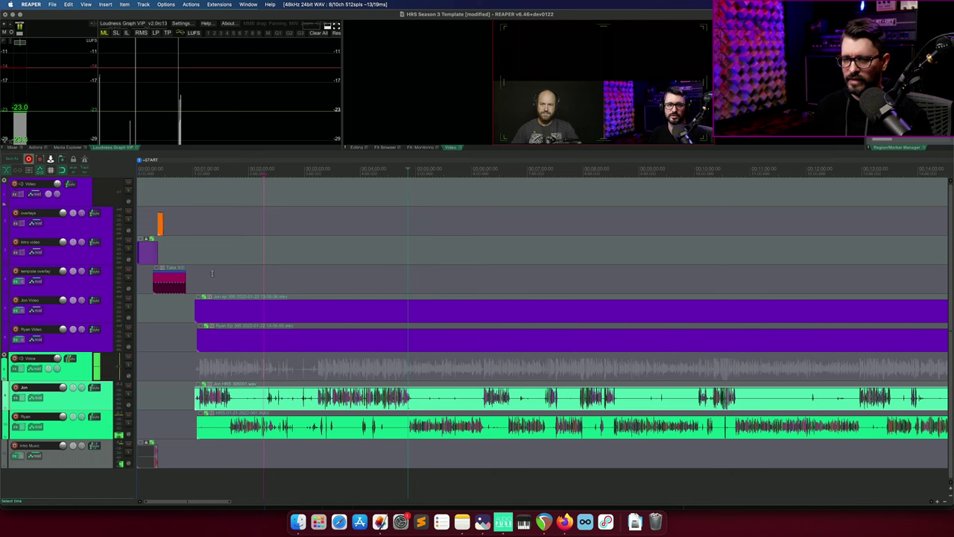
scroll(195, 270, "down", 3)
Select a time range across all tracks and inspect the video item's context menu.
left_click_drag(281, 320, 334, 444)
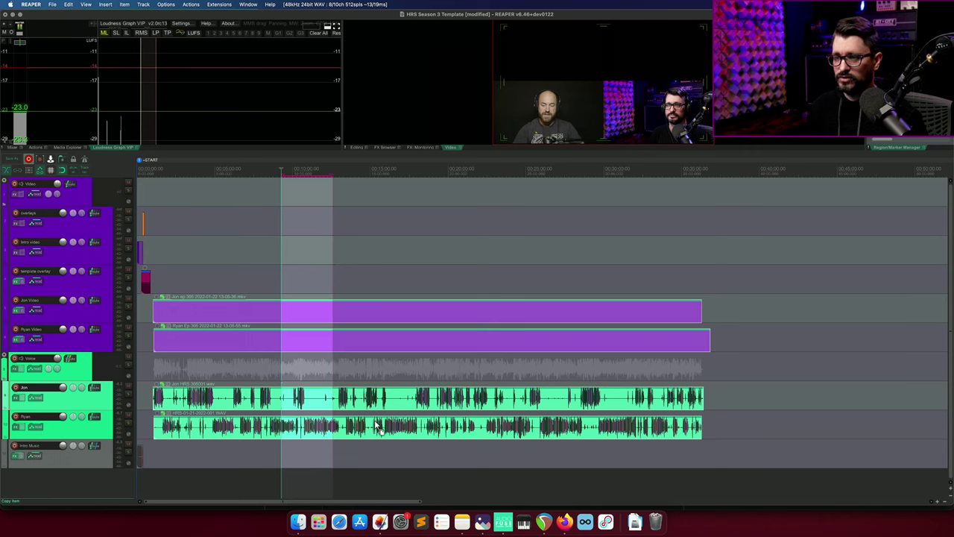
right_click(314, 313)
mouse_move(349, 249)
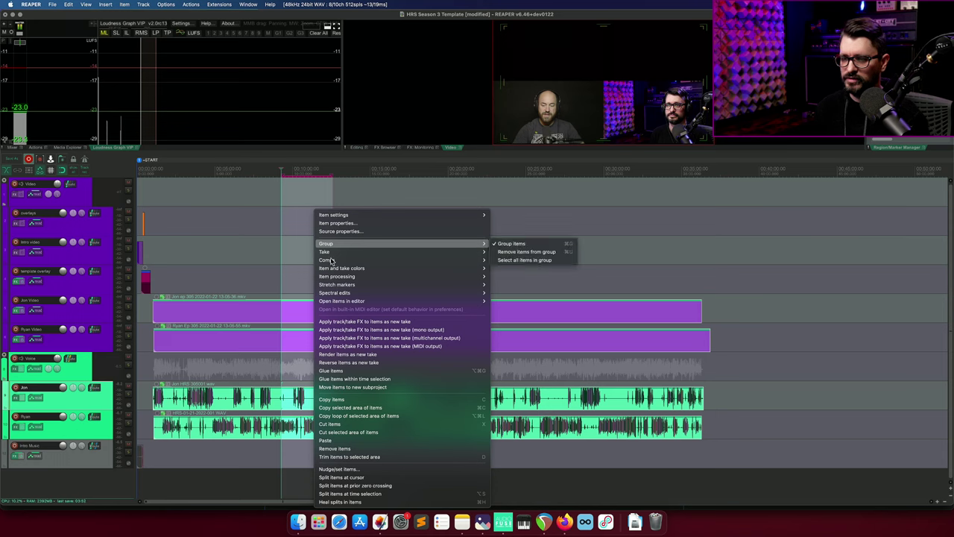
left_click(291, 347)
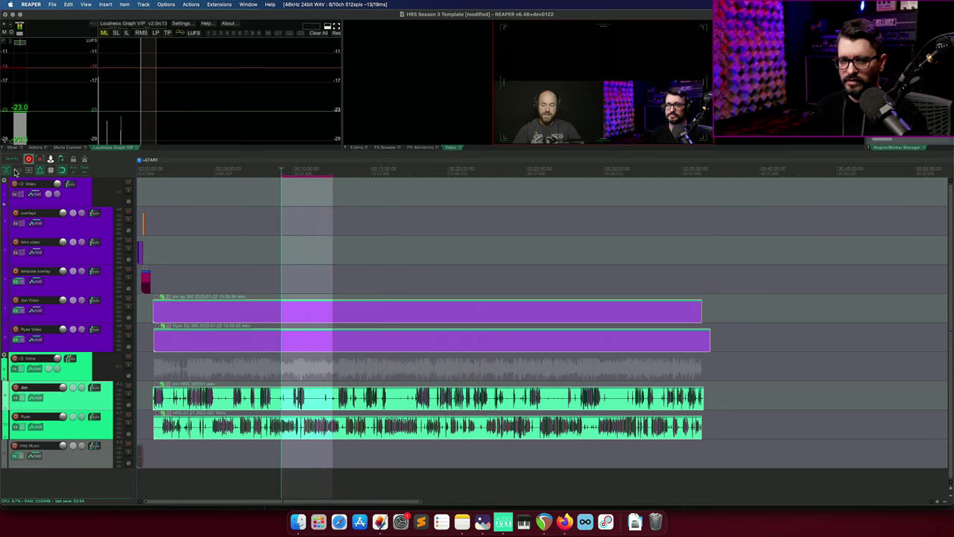
left_click(278, 315)
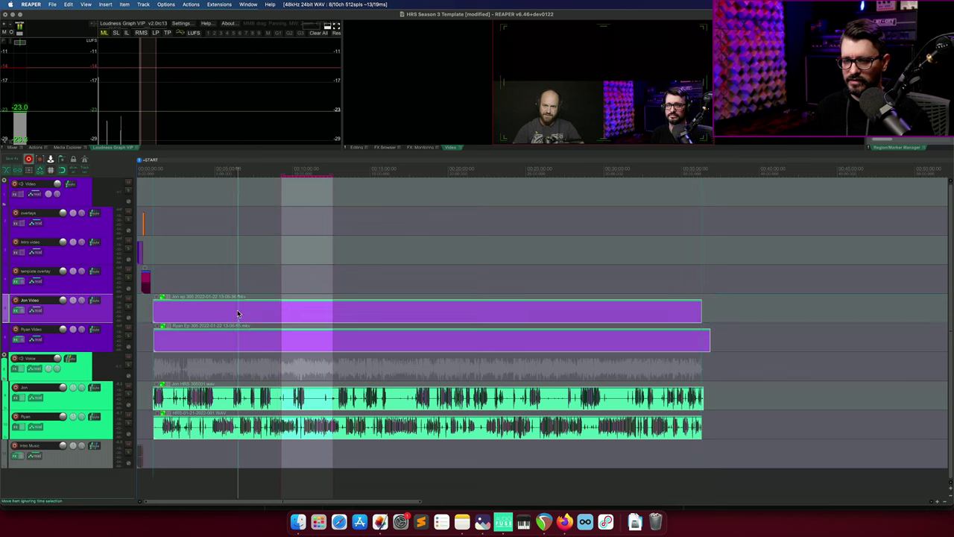
Split all items at the cut start, delete up to the cut end, close the gap, and open the Actions list.
left_click(237, 318)
key("s")
scroll(335, 323, "up", 8)
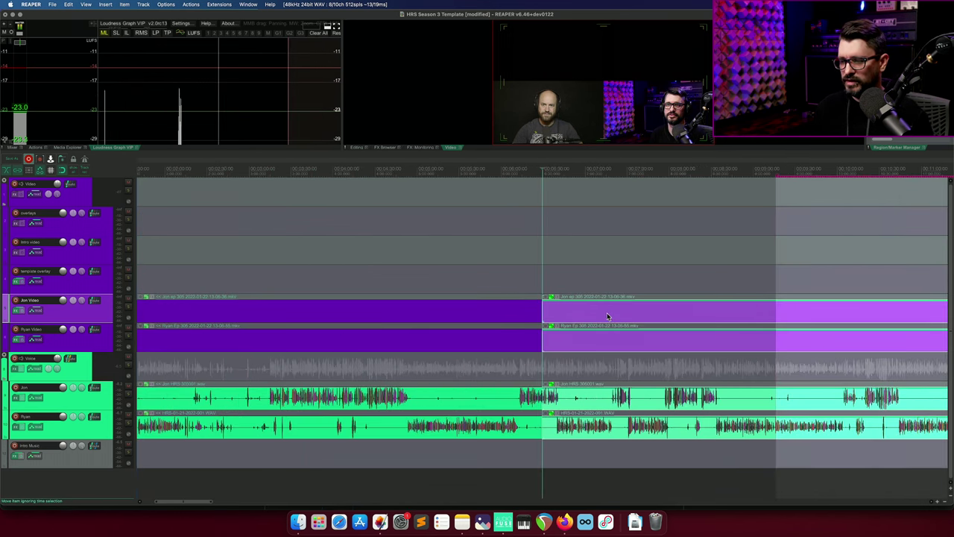
left_click(630, 316)
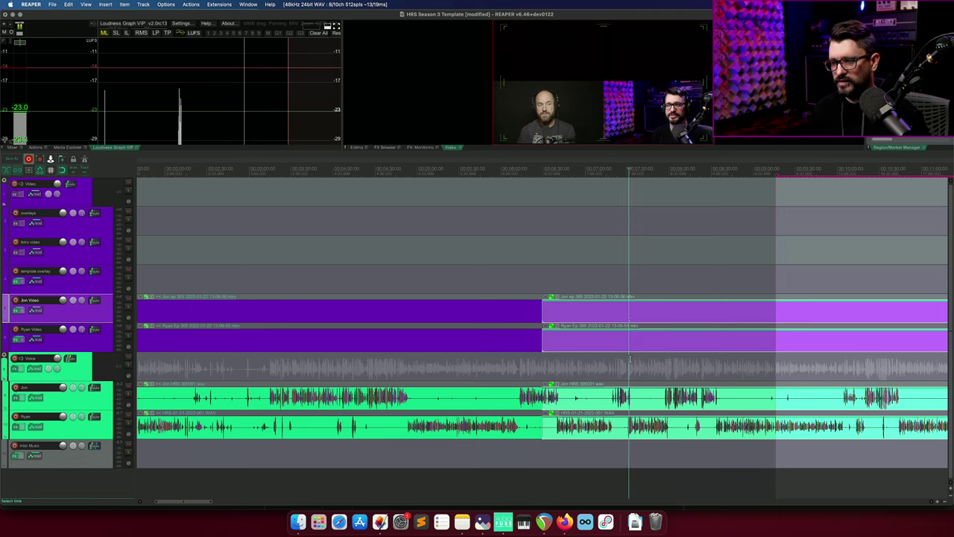
key("[")
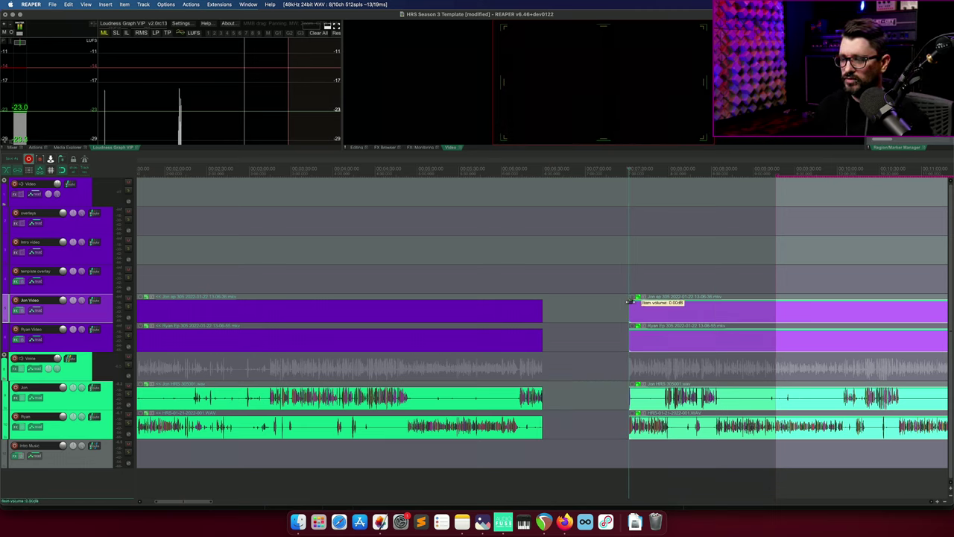
key("]")
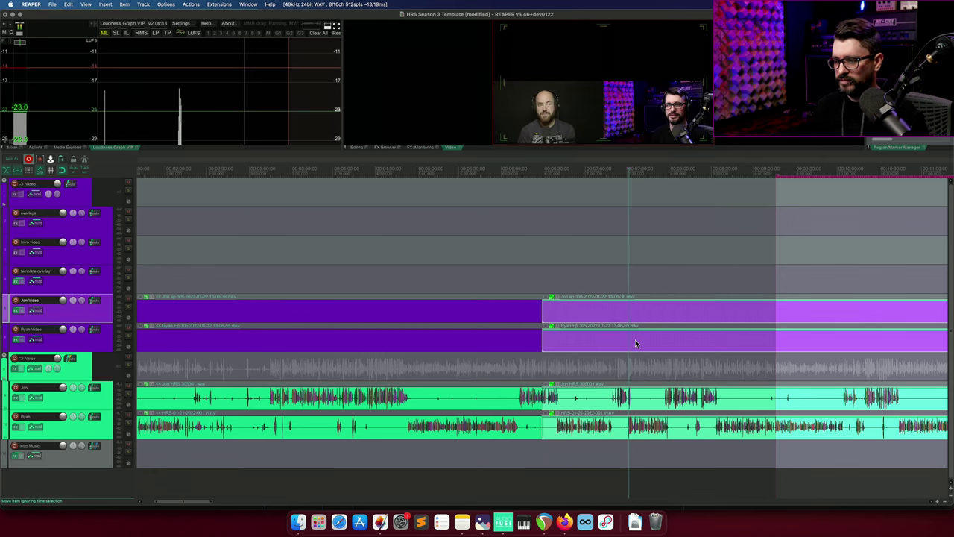
key("shift+slash")
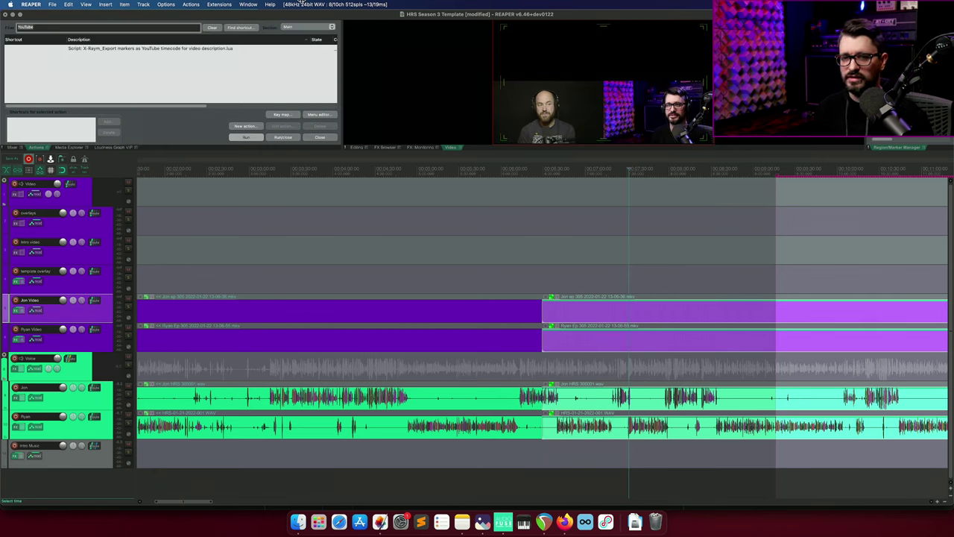
Run X-Raym's Export markers as YouTube timecode script, then view 'custom trim left' without changing it.
double_click(234, 48)
key("Return")
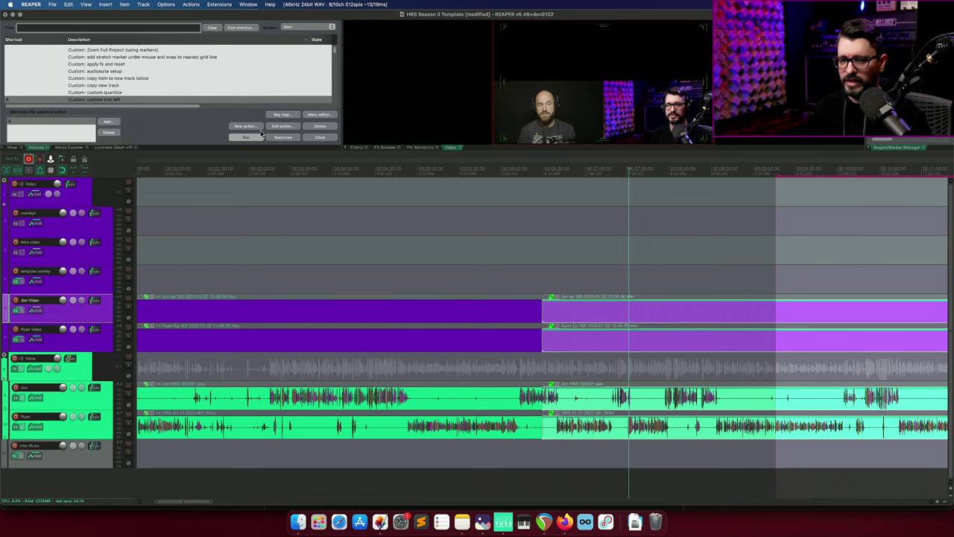
left_click(283, 126)
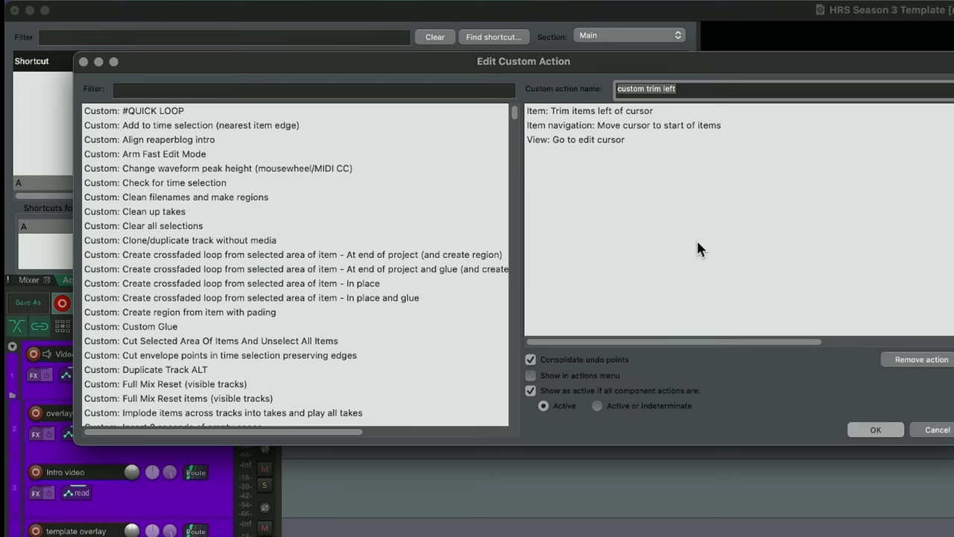
left_click(940, 430)
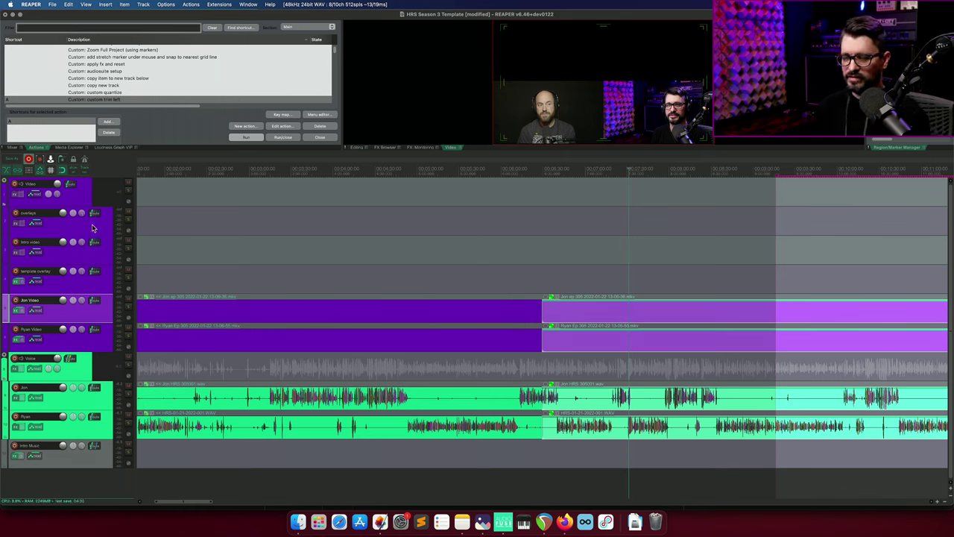
scroll(487, 298, "right", 10)
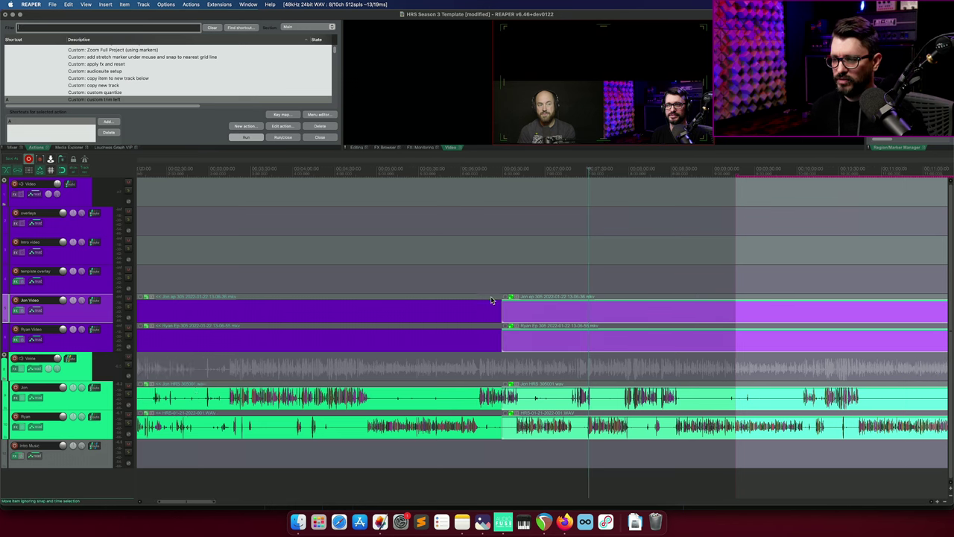
scroll(486, 298, "left", 5)
left_click(142, 200)
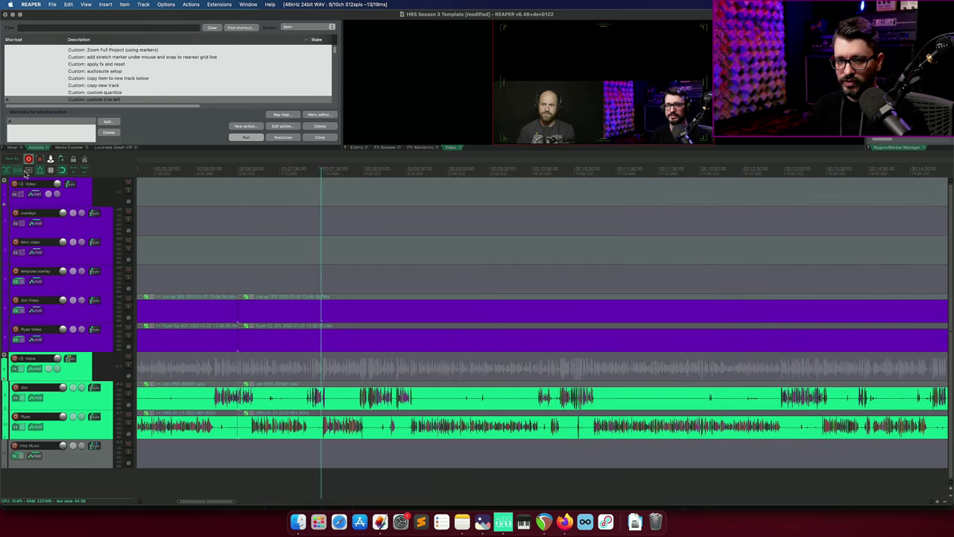
left_click(29, 173)
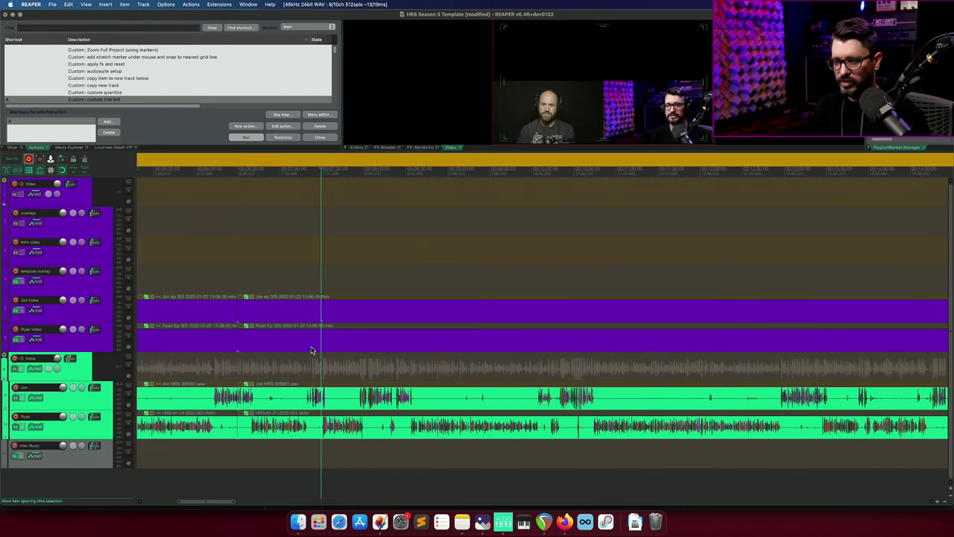
left_click(322, 319)
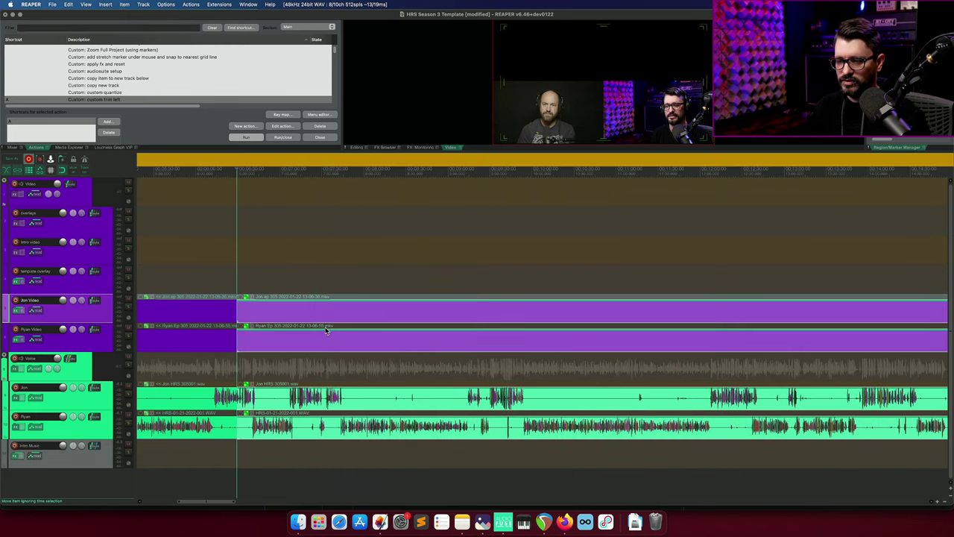
left_click(348, 314)
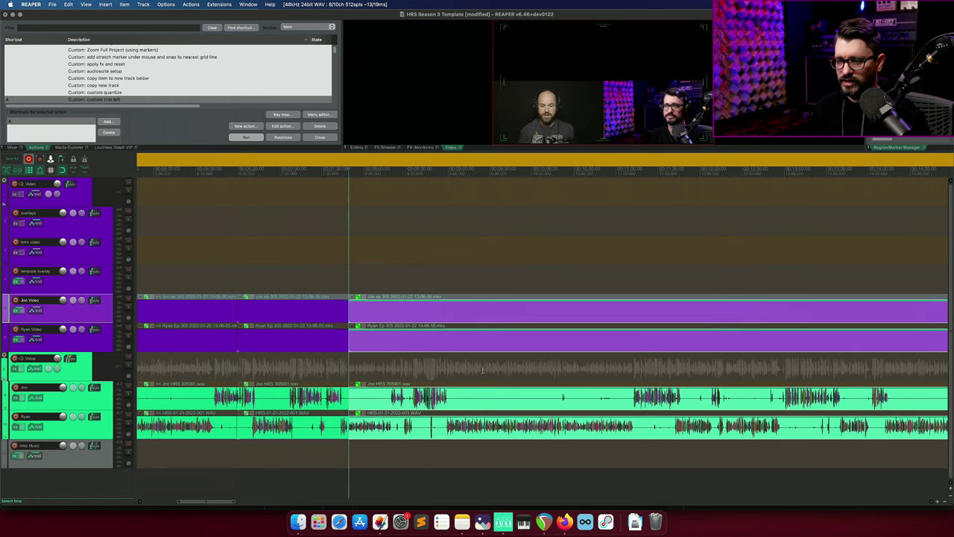
left_click(422, 319)
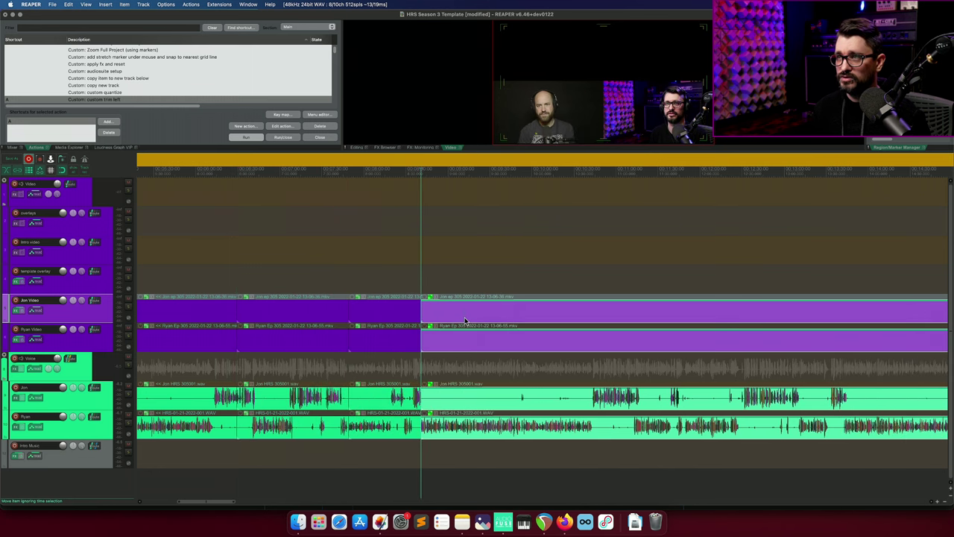
left_click(465, 317)
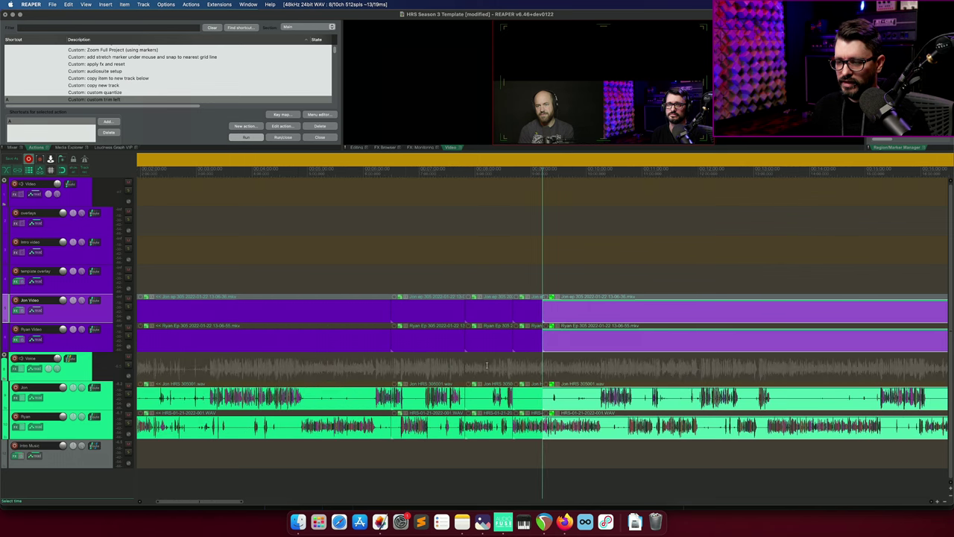
key("ctrl+z")
key("ctrl+z")
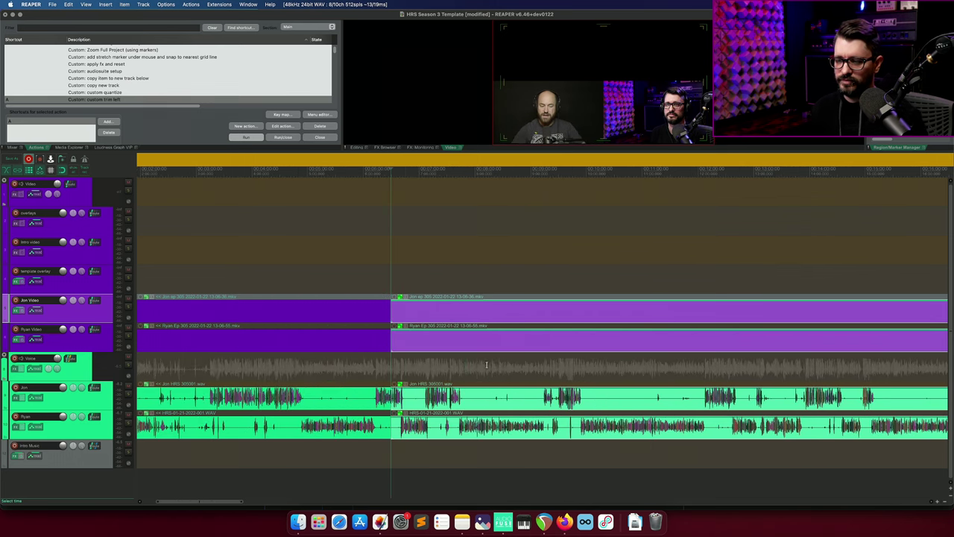
scroll(314, 309, "down", 3)
left_click(314, 309)
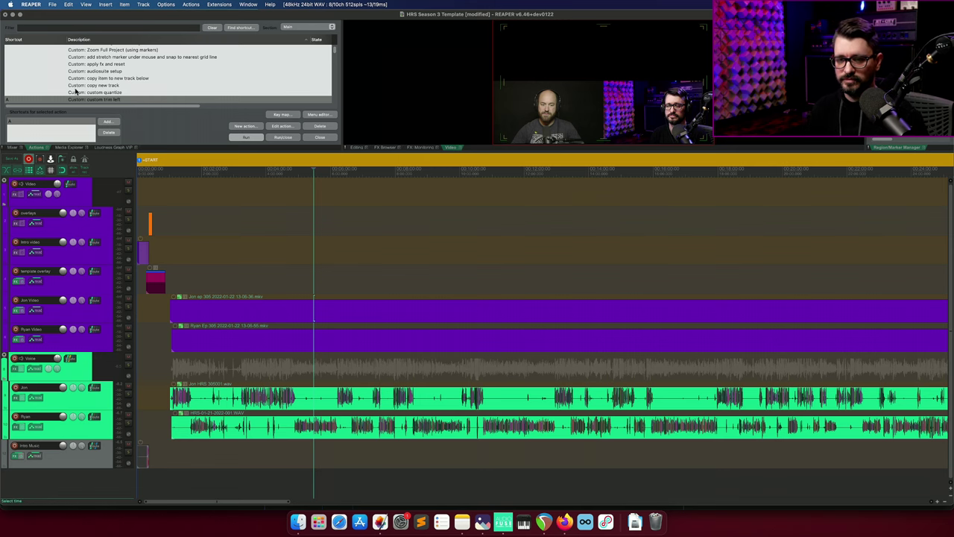
Extend the camera overlay across the episode, trim the grouped host items' starts, and preview the opening.
key("Escape")
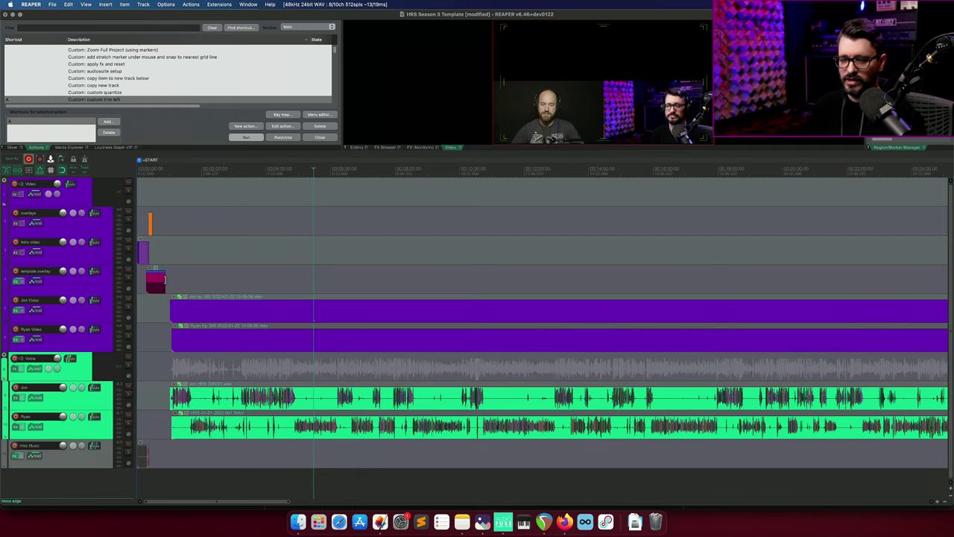
left_click_drag(165, 279, 682, 280)
scroll(325, 289, "up", 8)
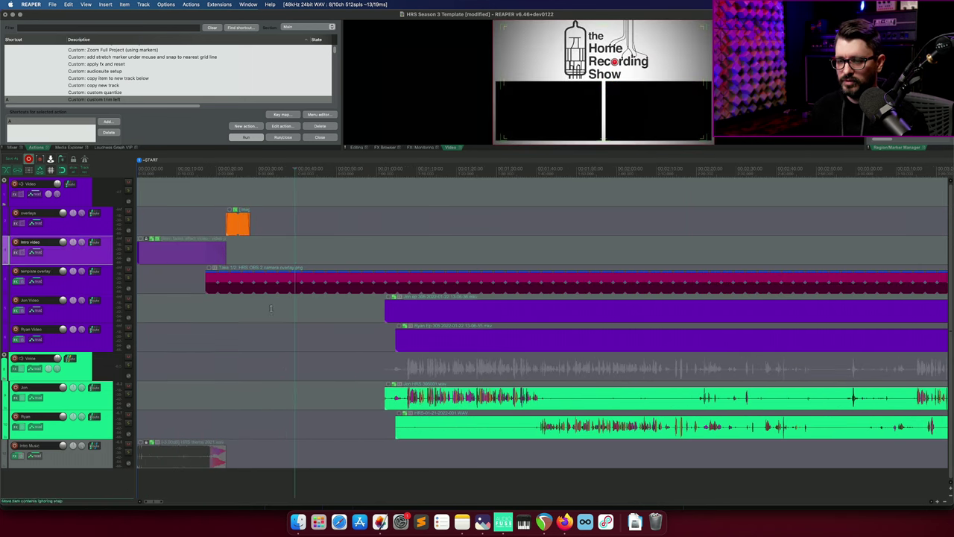
left_click(432, 308)
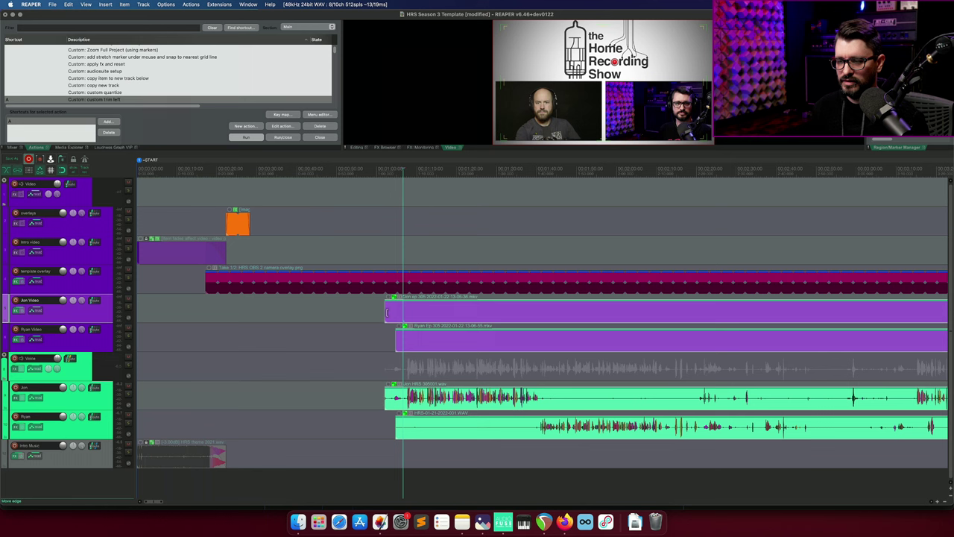
left_click_drag(386, 308, 232, 313)
left_click(199, 211)
key("space")
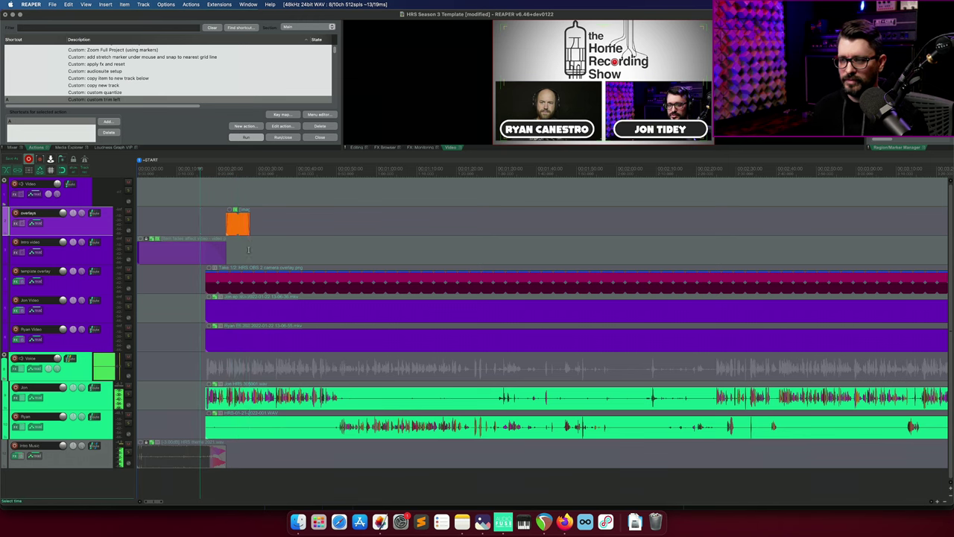
Trim the host video and audio ends and make the overlay end where the episode ends.
left_click(250, 254)
scroll(279, 275, "down", 8)
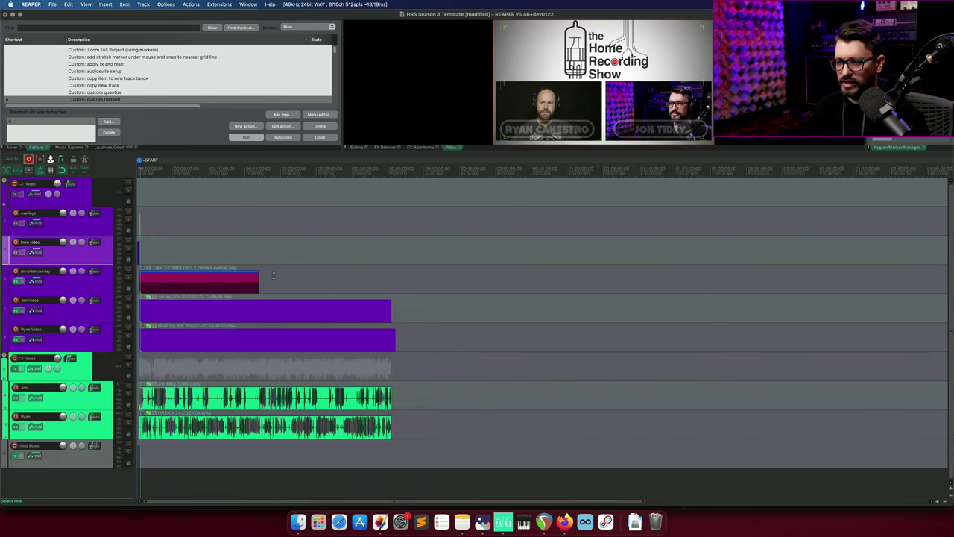
mouse_move(284, 313)
left_mouse_down()
mouse_move(292, 314)
mouse_move(271, 314)
left_mouse_up()
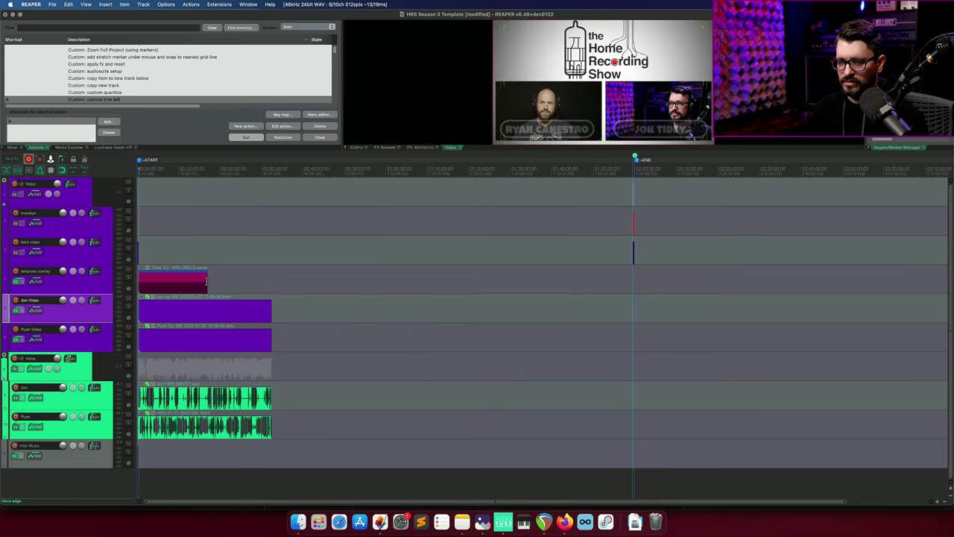
left_click_drag(207, 283, 272, 284)
scroll(304, 305, "up", 10)
scroll(380, 311, "up", 5)
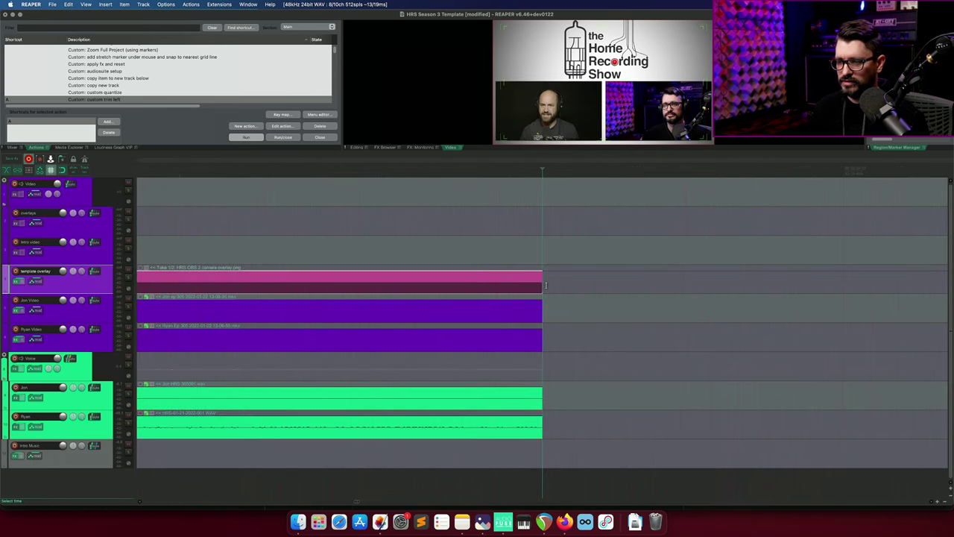
left_click_drag(543, 309, 548, 284)
Fit the whole project in view and move the project end to the items' end.
key("ctrl+Page_Down")
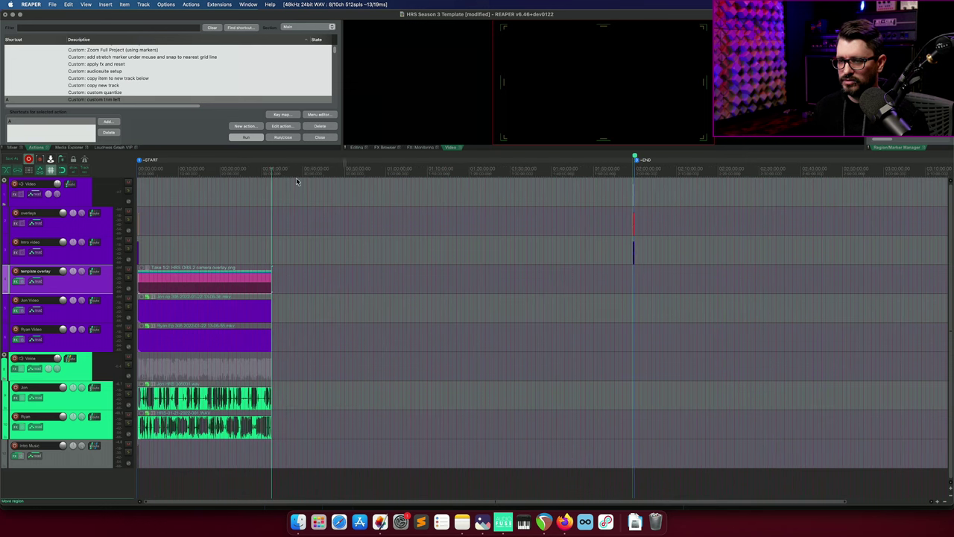
key("ctrl+Page_Down")
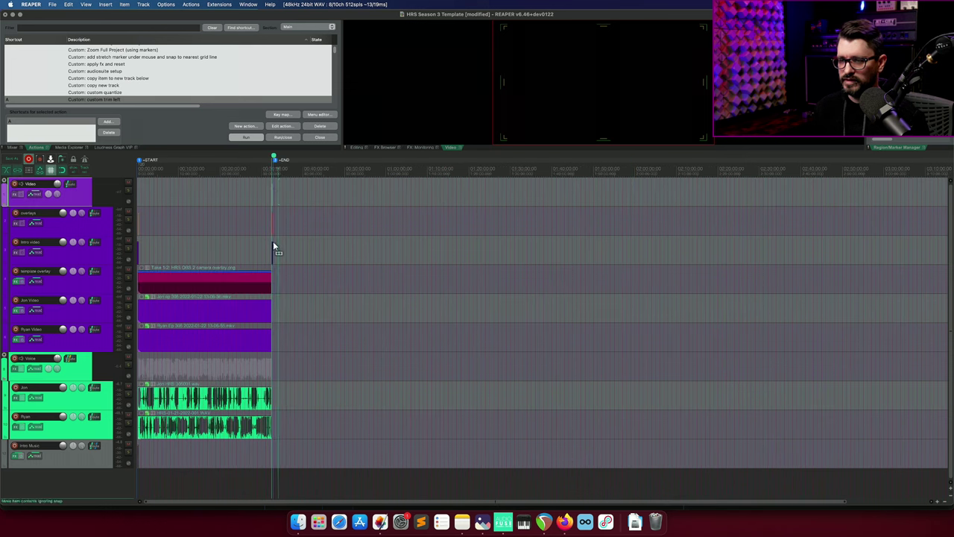
scroll(273, 242, "up", 5)
scroll(332, 213, "left", 3)
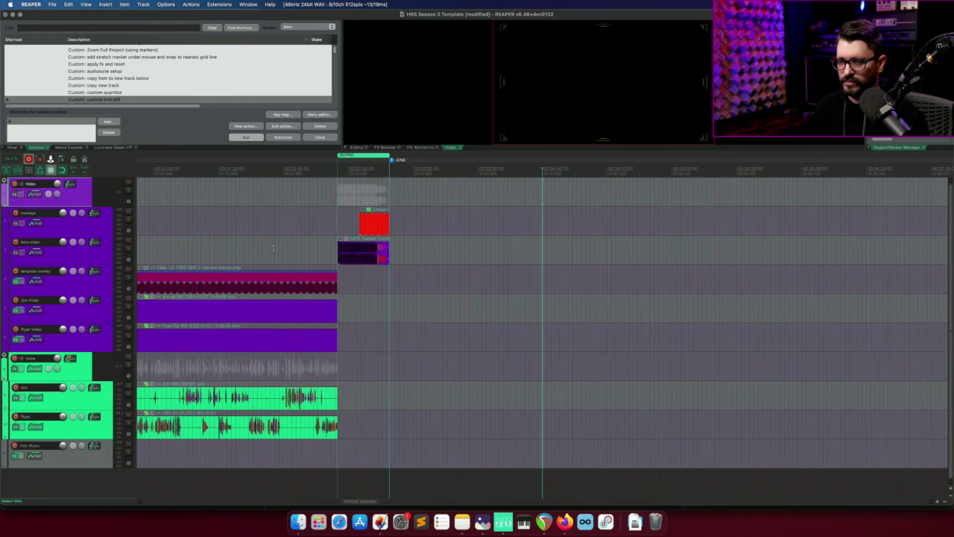
Play the transition into the outro, then bring up Render to File with Cmd+Alt+R.
left_click(331, 214)
scroll(374, 275, "up", 6)
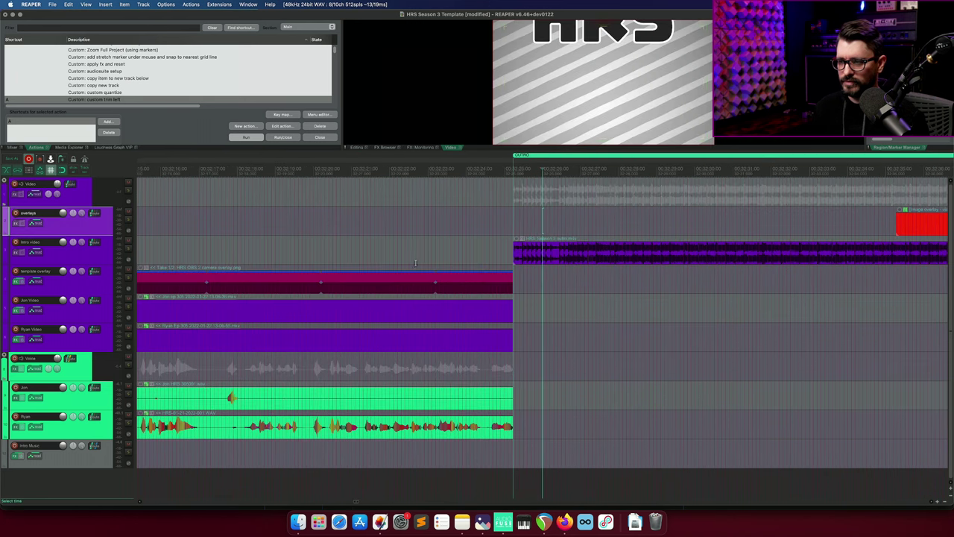
scroll(416, 262, "right", 2)
left_click(405, 237)
key("space")
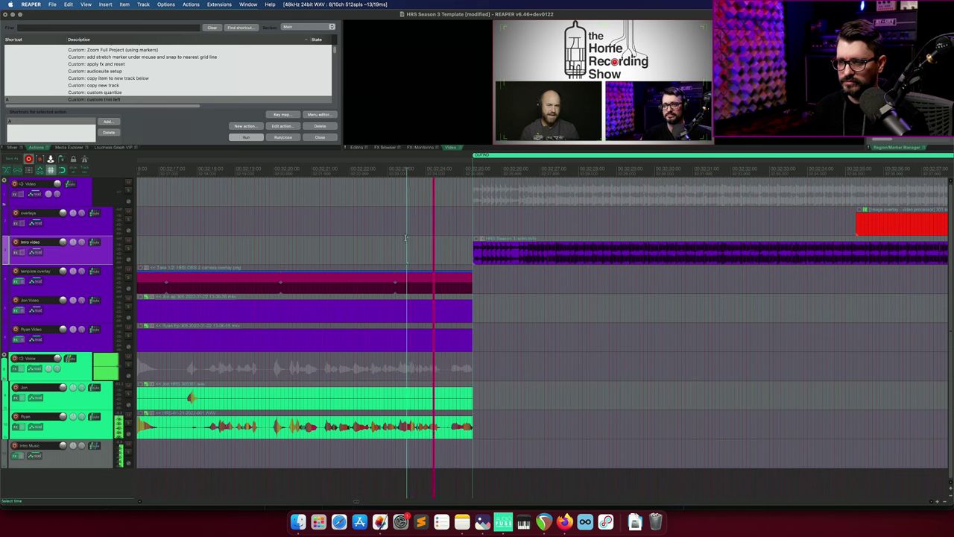
scroll(407, 238, "down", 5)
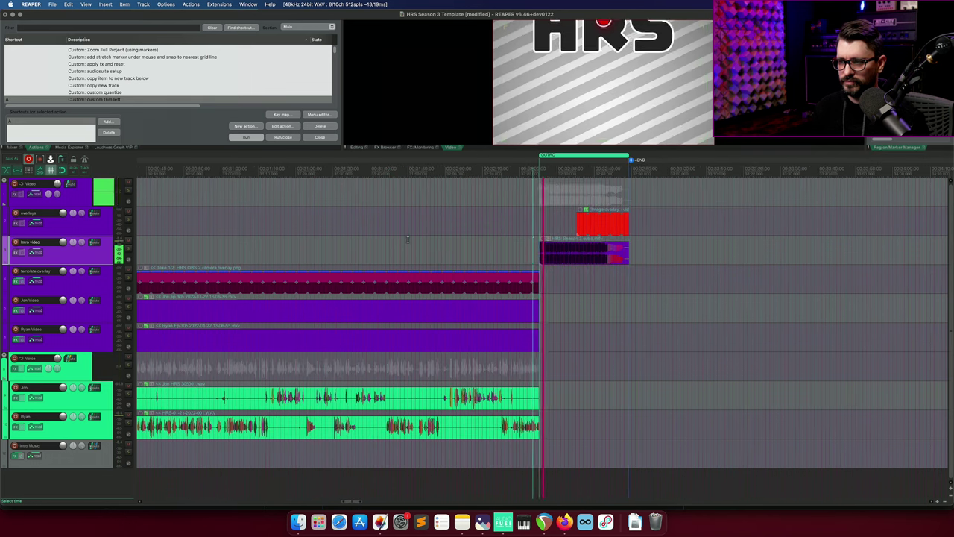
key("super+alt+r")
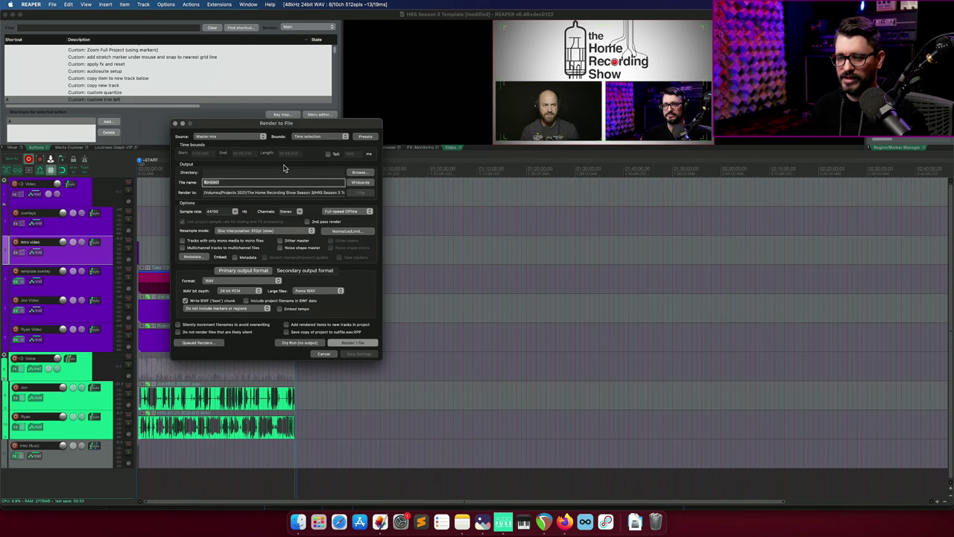
Apply the HRS Podcast render preset and name the output file hrs.305.
left_click_drag(346, 128, 348, 127)
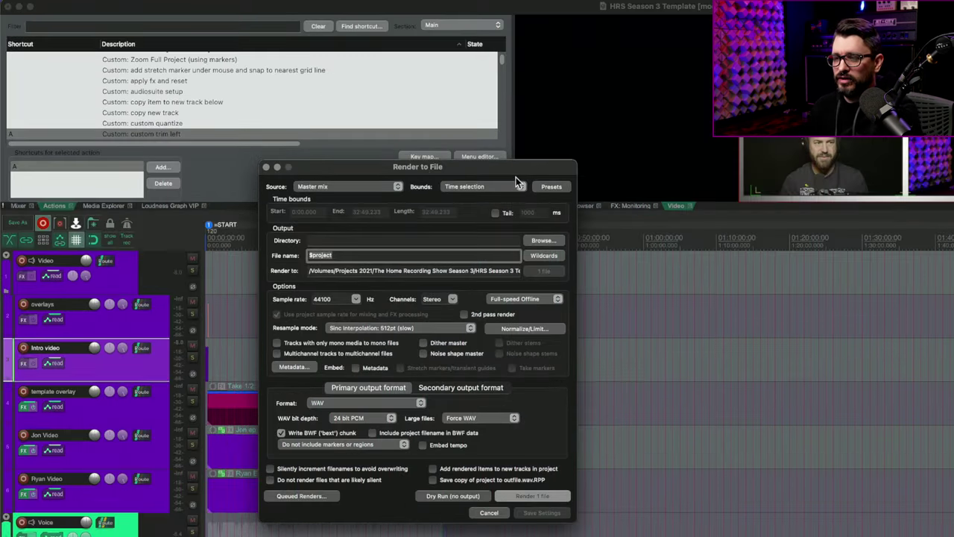
left_click_drag(515, 171, 411, 43)
left_click(448, 57)
mouse_move(476, 110)
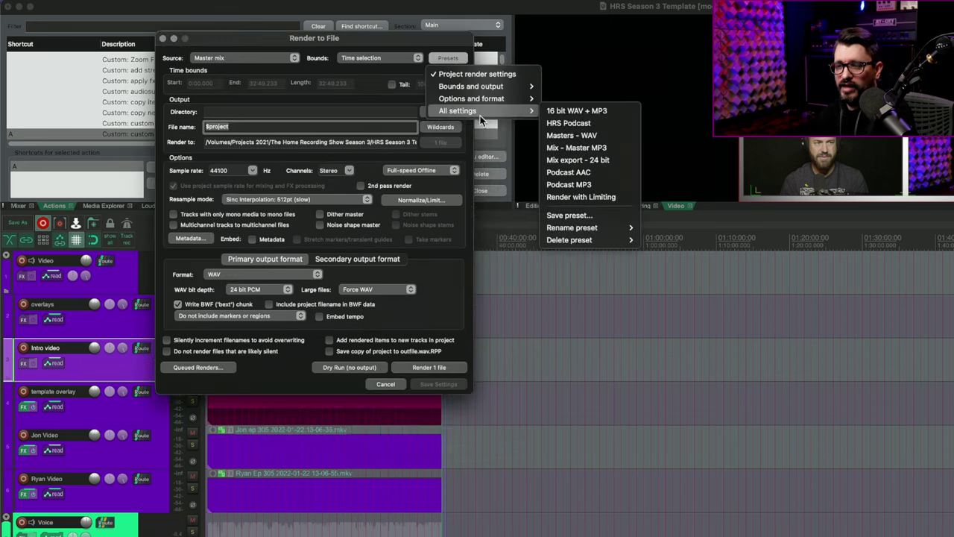
left_click(570, 123)
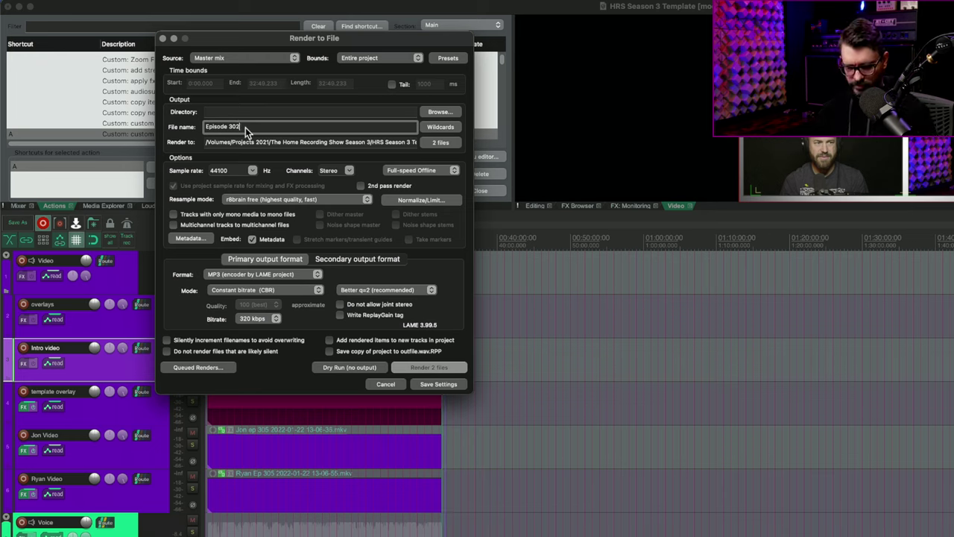
key("super+a")
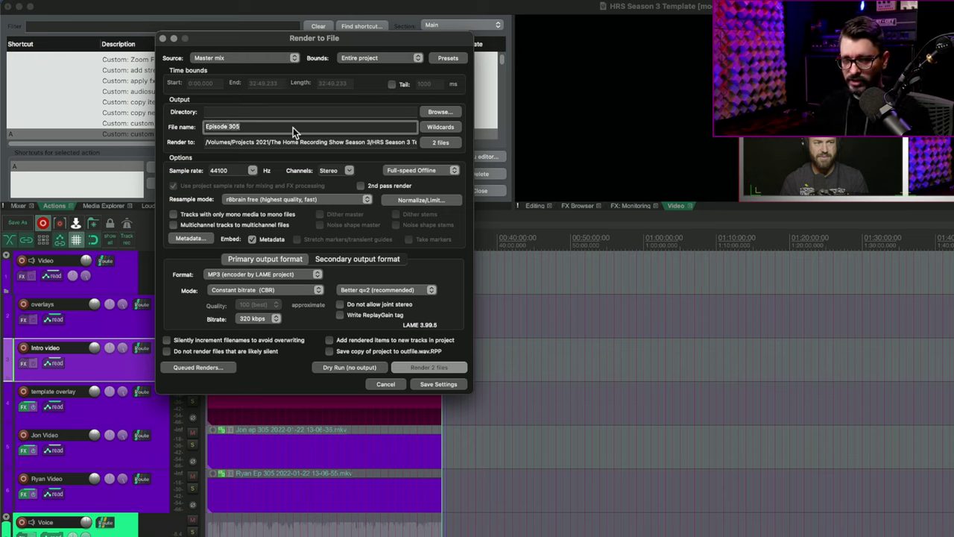
type("hrs.305")
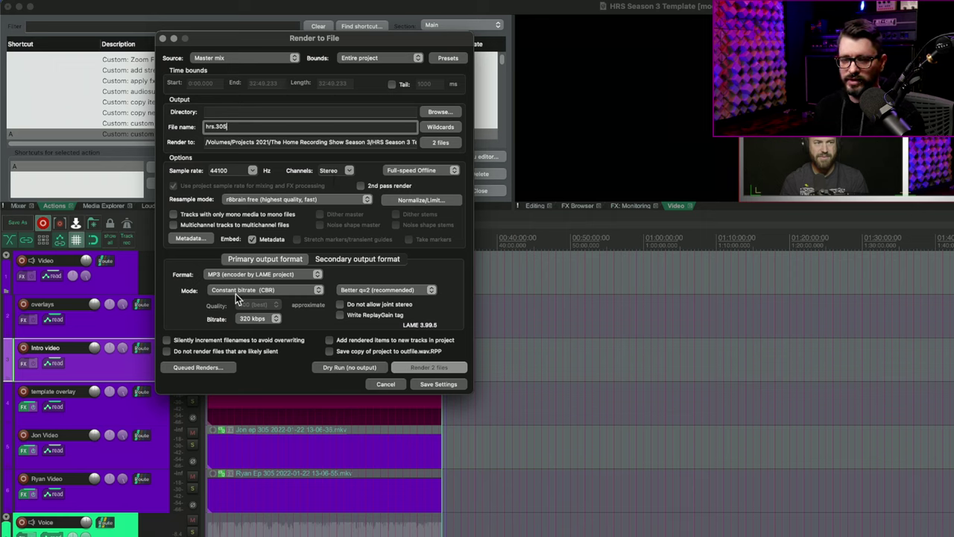
Set the secondary output to MPEG-4 Video (streaming optimized), 1920x1080, 30 fps, h264 5000 kbps, AAC 320.
left_click(329, 261)
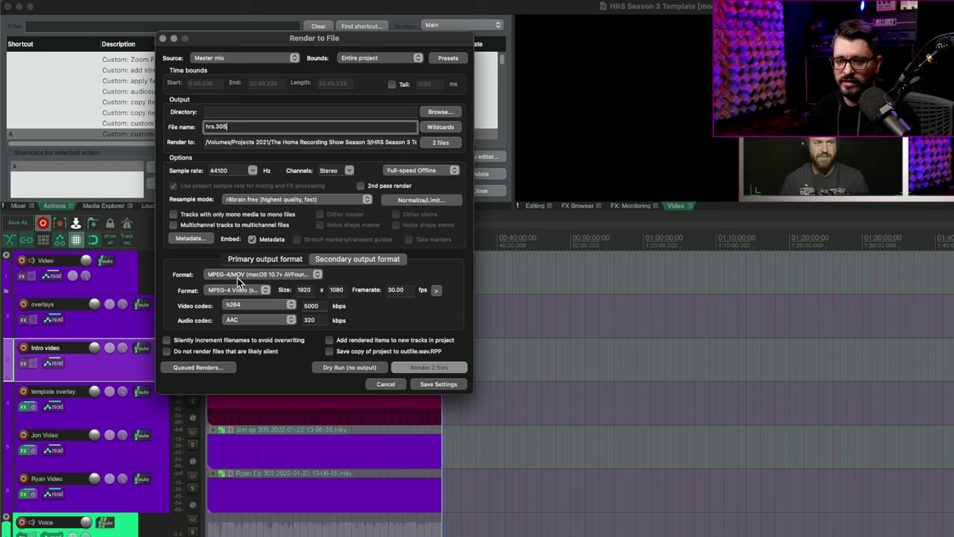
left_click(248, 292)
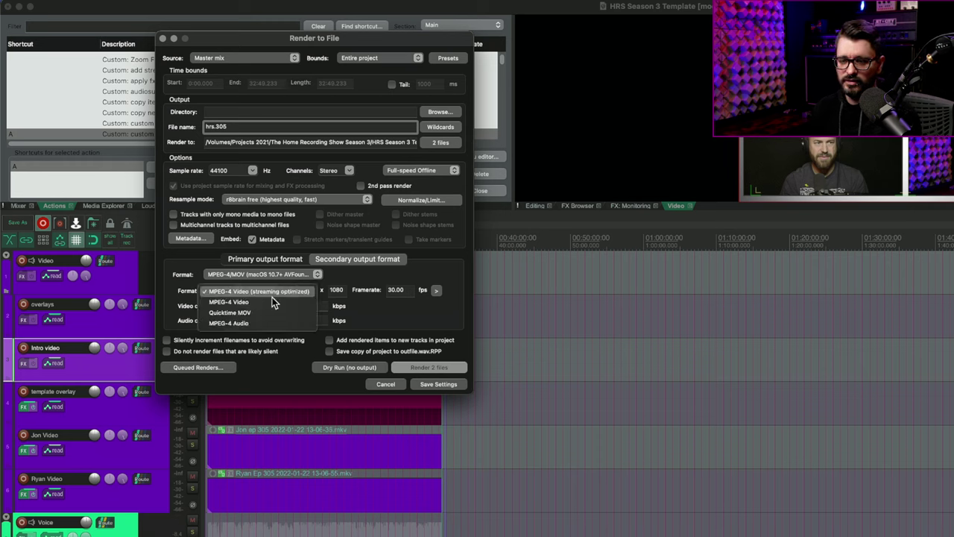
left_click(333, 284)
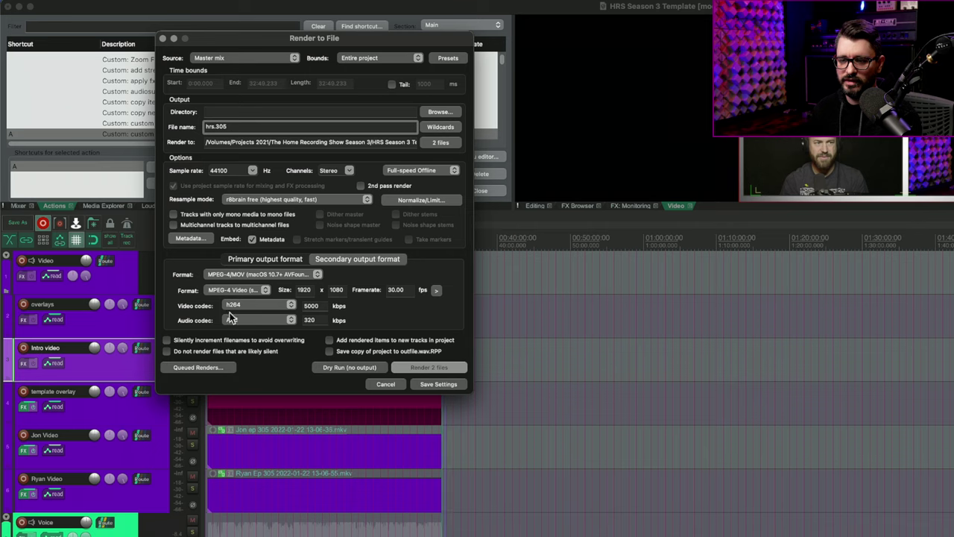
left_click(319, 311)
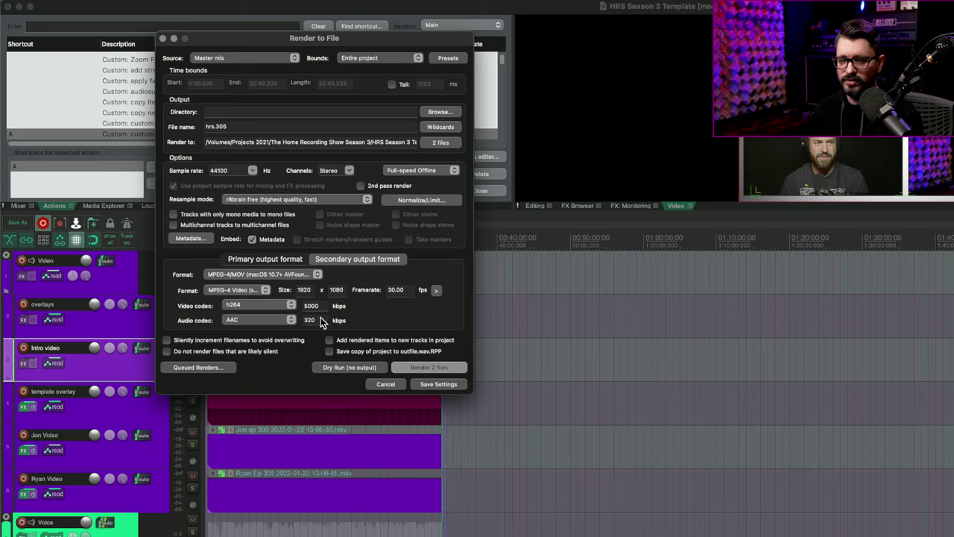
In the render metadata editor, set Title and Description to 'On set safety'.
left_click(207, 239)
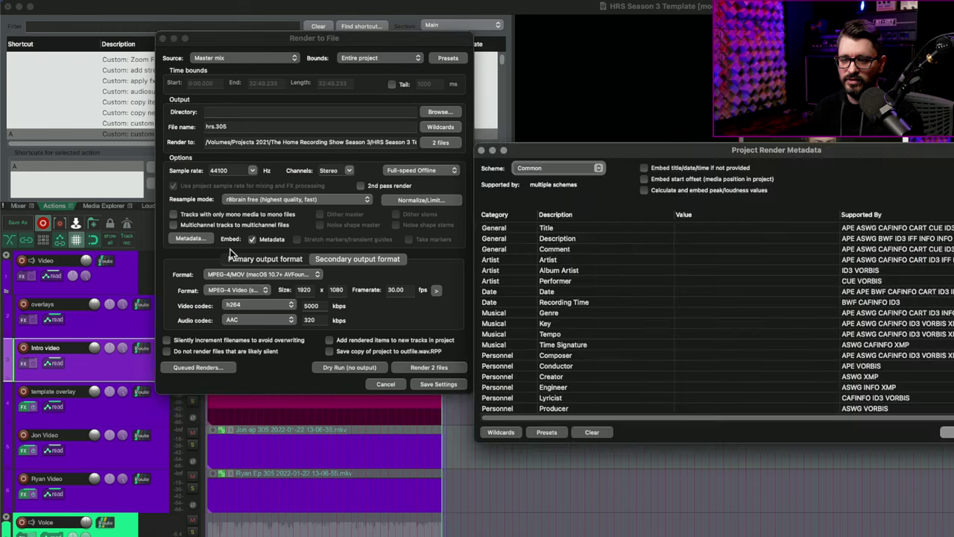
left_click(545, 433)
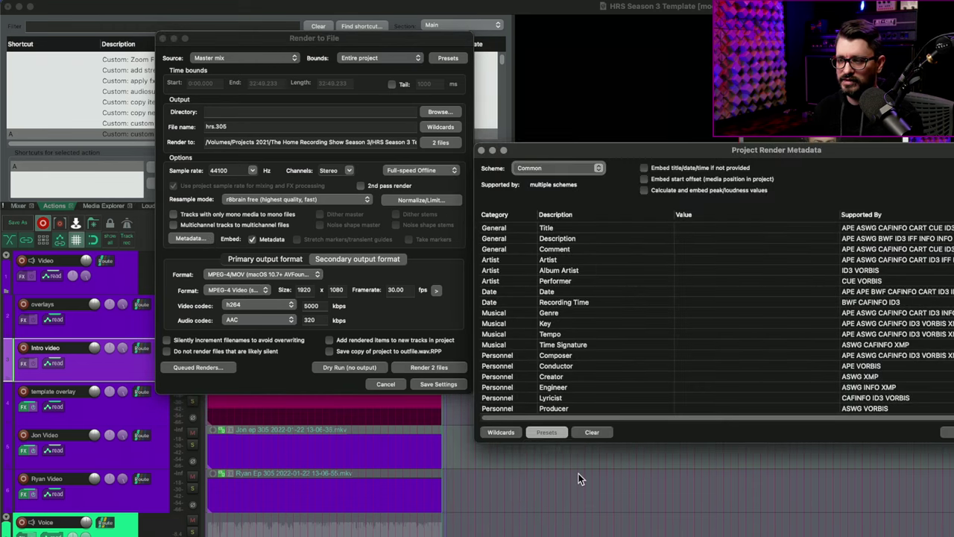
double_click(760, 228)
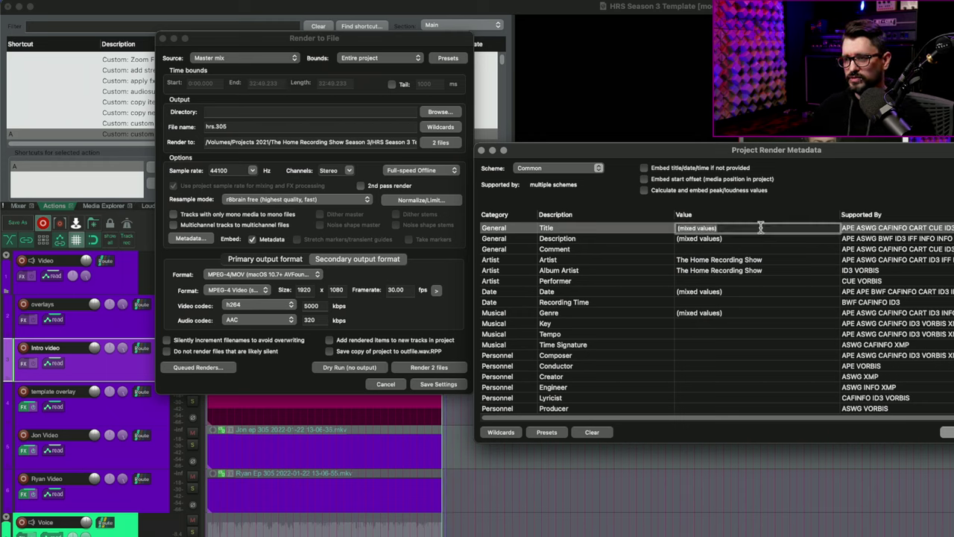
type("On set safety")
key("Tab")
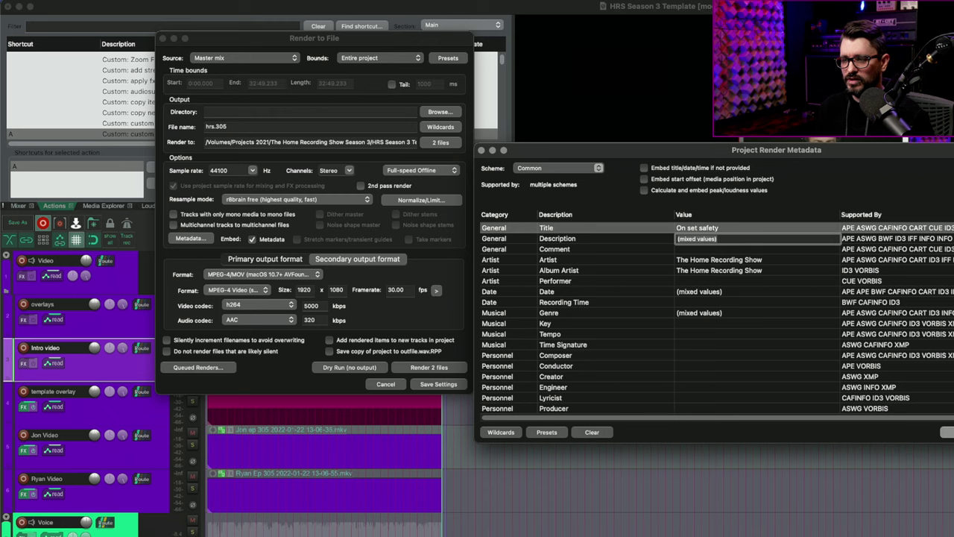
type("On set s")
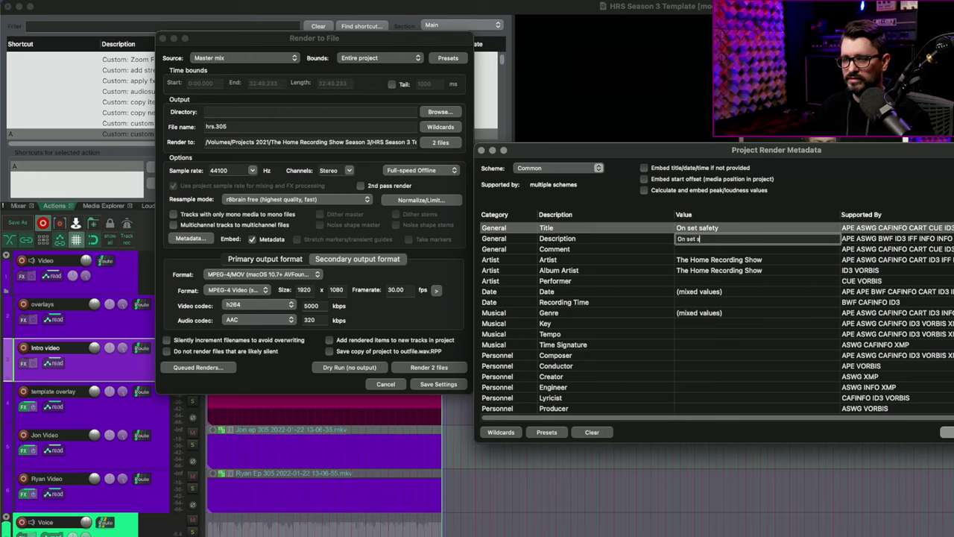
type("afety")
key("Tab")
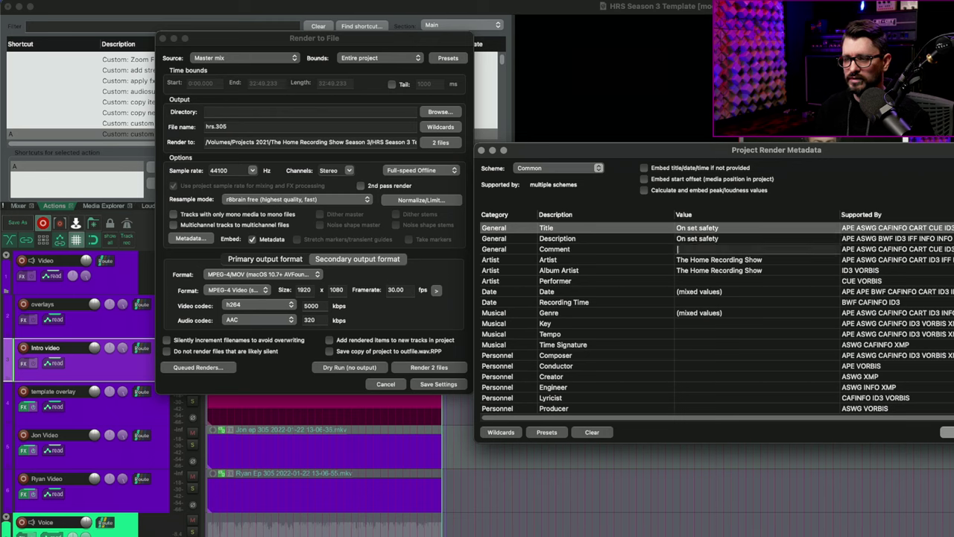
Set metadata Date to 2022, Genre to Podcast and Track Number to 305.
left_click(723, 292)
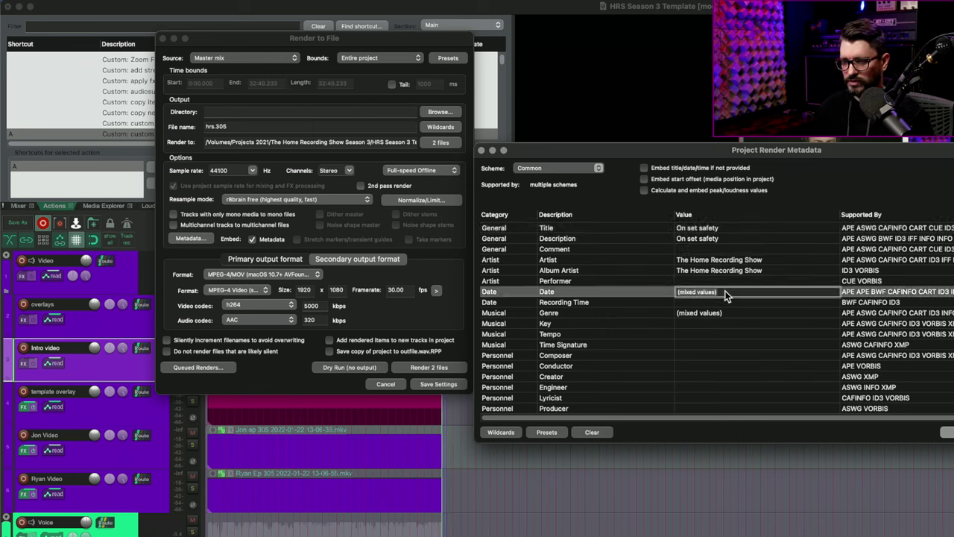
type("2022")
left_click(708, 313)
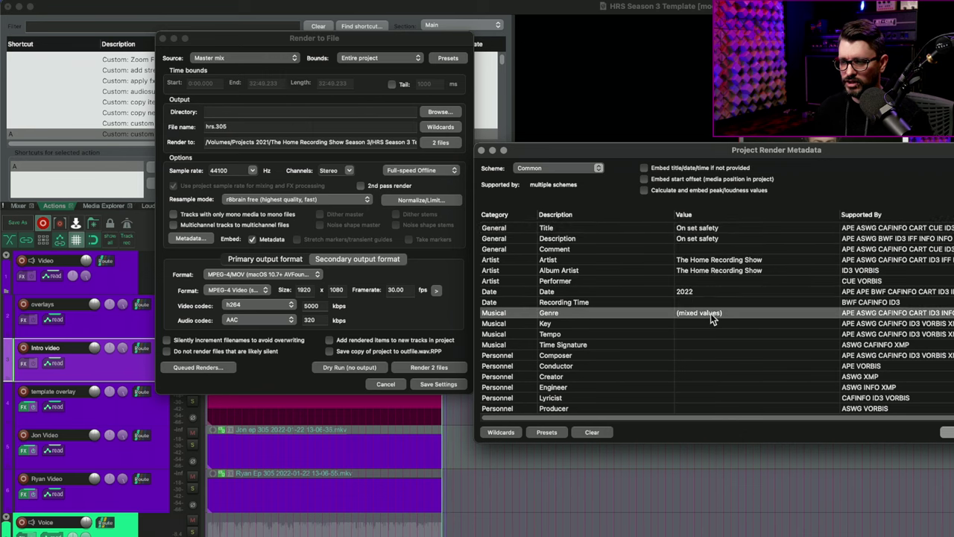
type("Podcast")
key("Return")
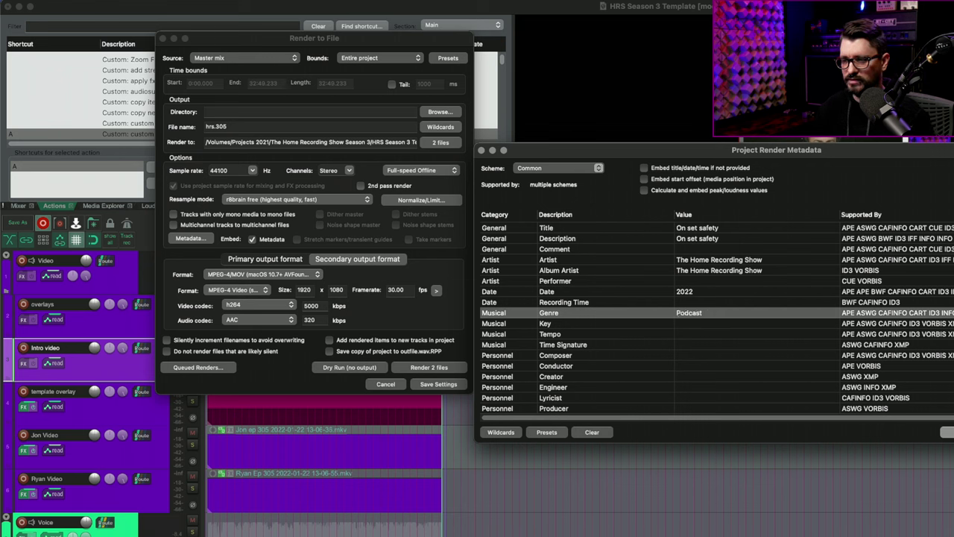
scroll(670, 313, "down", 5)
left_click(734, 329)
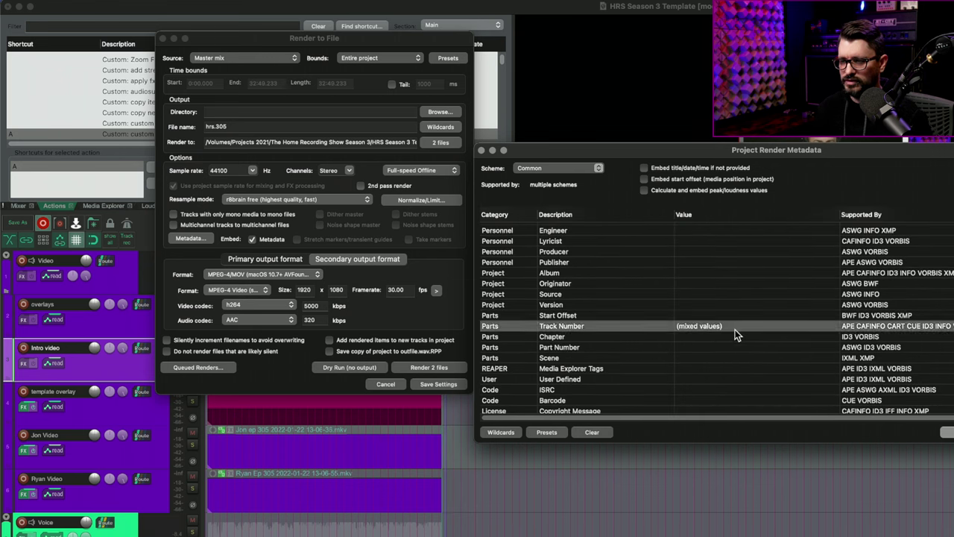
type("305")
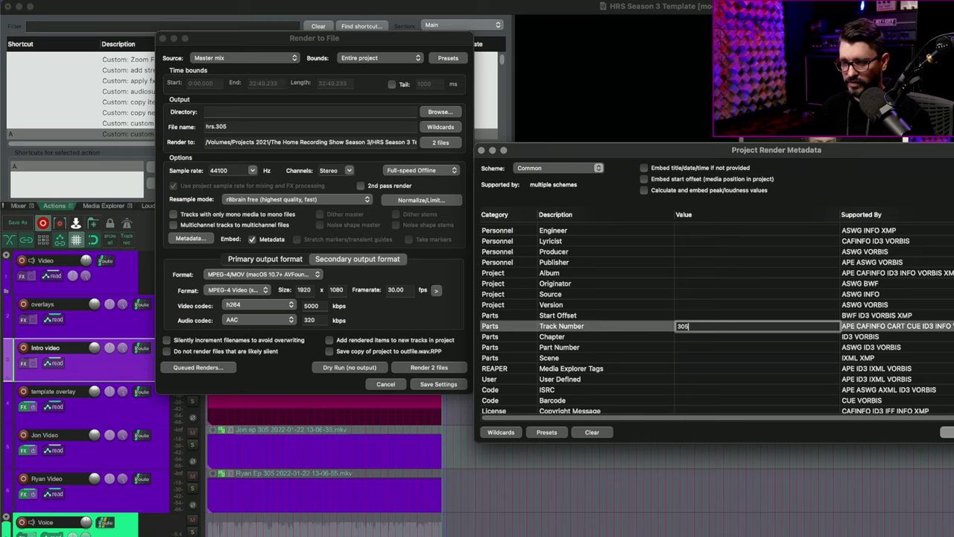
key("Return")
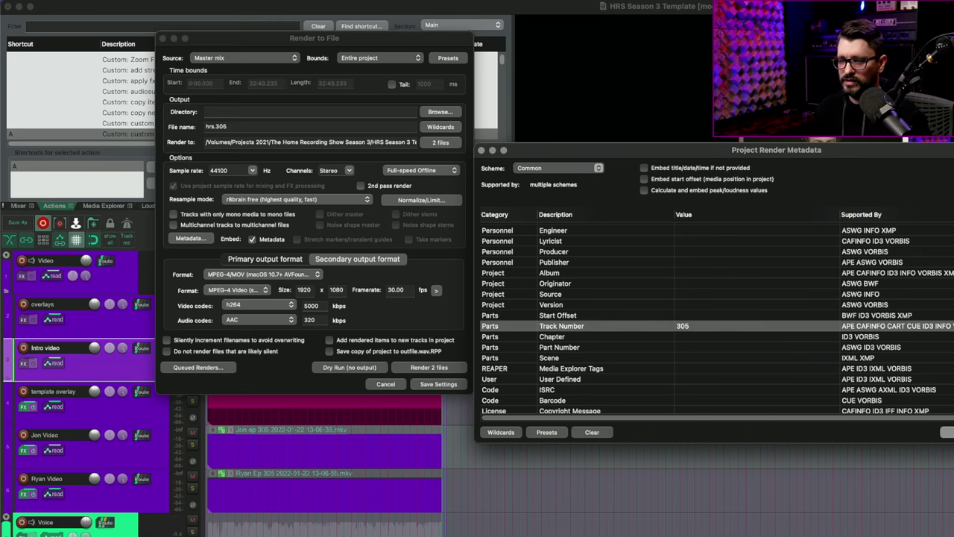
Confirm the Project Render Metadata window with OK, returning to Render to File.
left_click(945, 431)
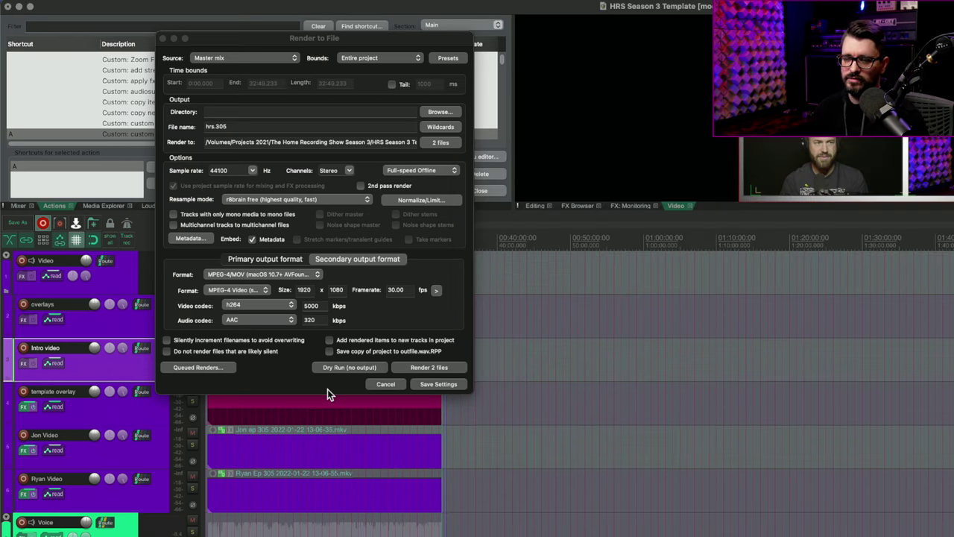